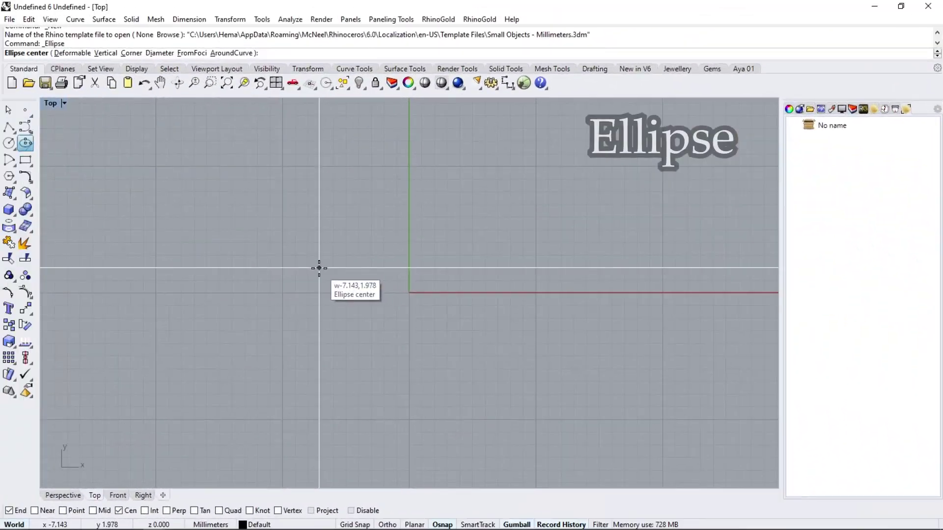
Draw an ellipse centred at the origin with a 7 mm second axis.
{"action": "type", "text": "0"}
{"action": "key", "text": "Return"}
{"action": "left_click", "coordinate": [536, 293]}
{"action": "type", "text": "7"}
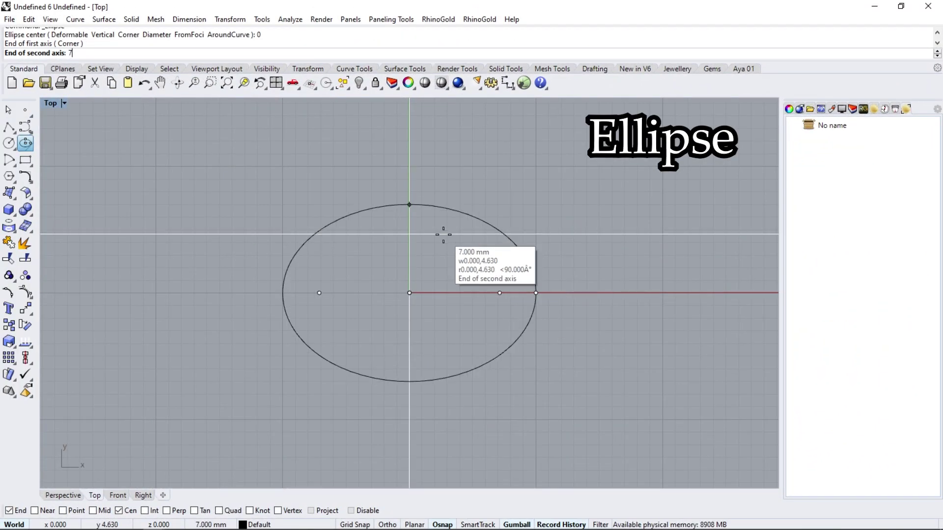
{"action": "key", "text": "Return"}
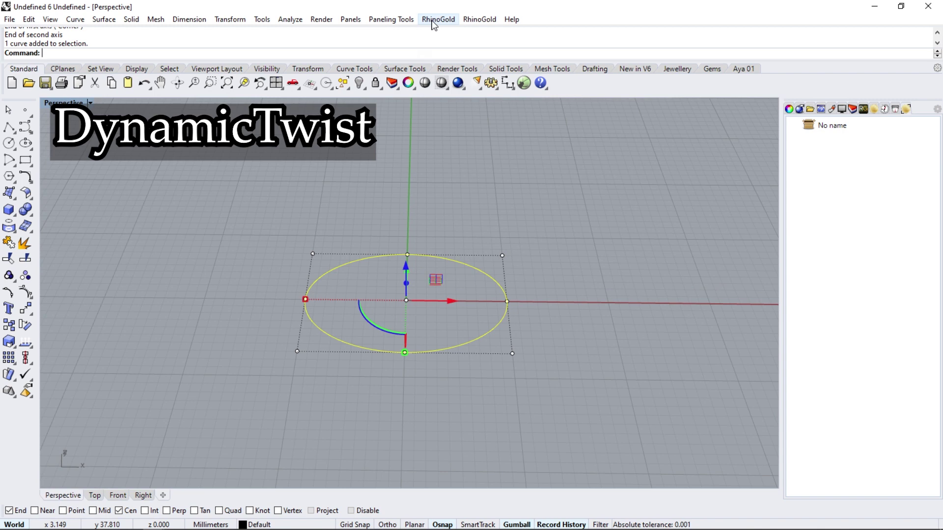
Twist the ellipse 60° about its long axis with RhinoGold Dynamic Twist.
{"action": "left_click", "coordinate": [434, 20]}
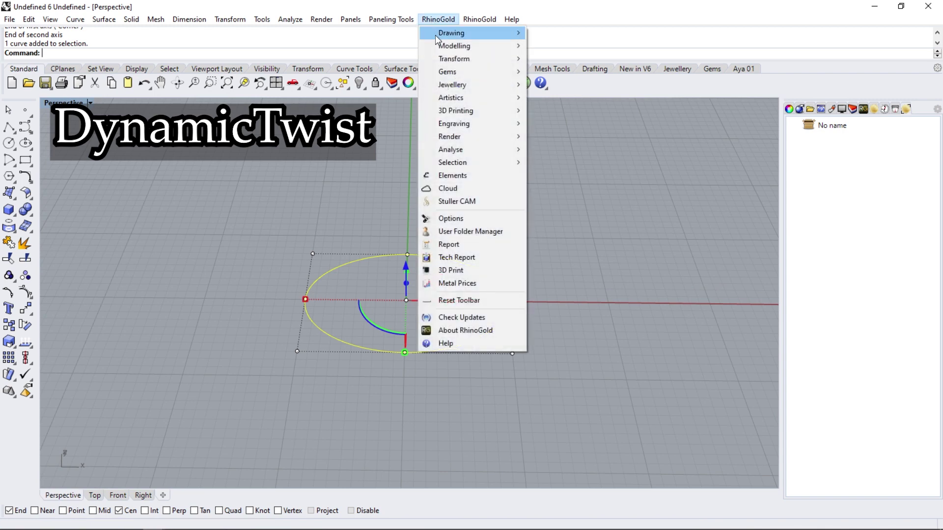
{"action": "mouse_move", "coordinate": [454, 59]}
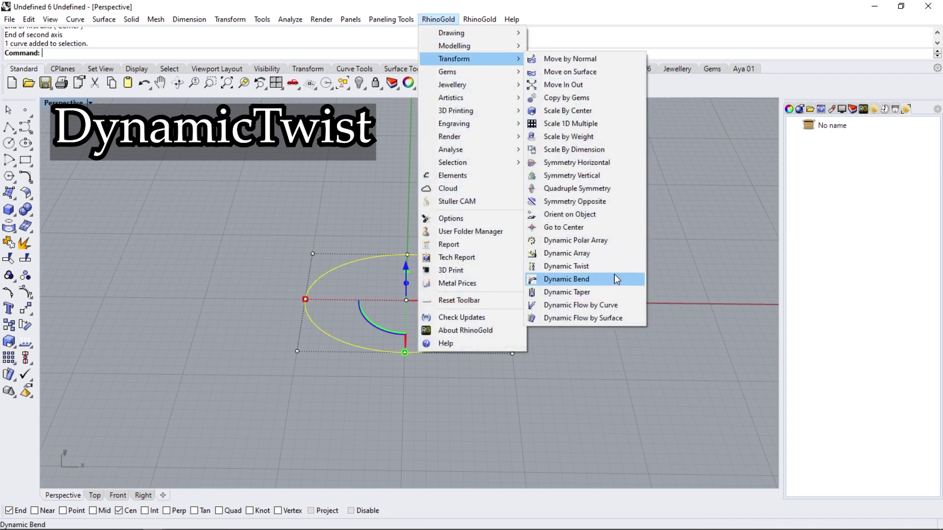
{"action": "left_click", "coordinate": [585, 267]}
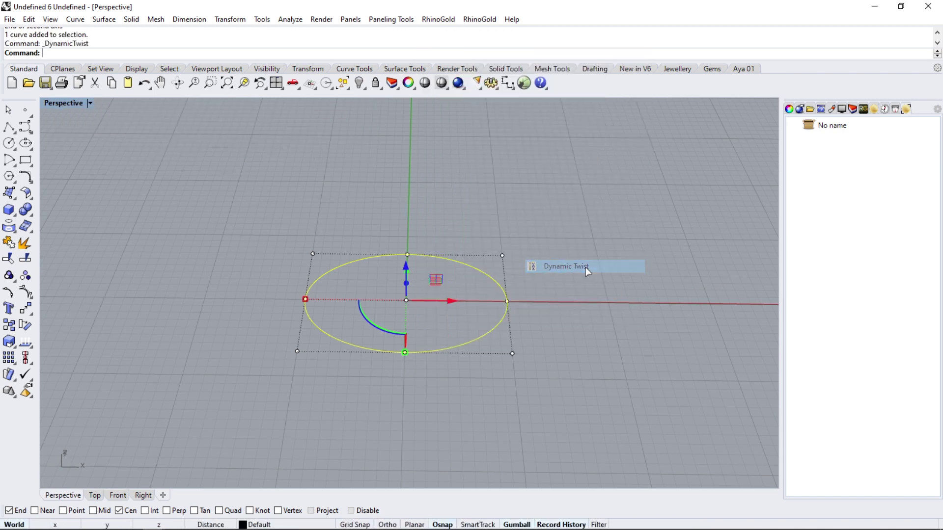
{"action": "mouse_move", "coordinate": [622, 358]}
{"action": "right_mouse_down"}
{"action": "mouse_move", "coordinate": [527, 314]}
{"action": "mouse_move", "coordinate": [539, 303]}
{"action": "right_mouse_up"}
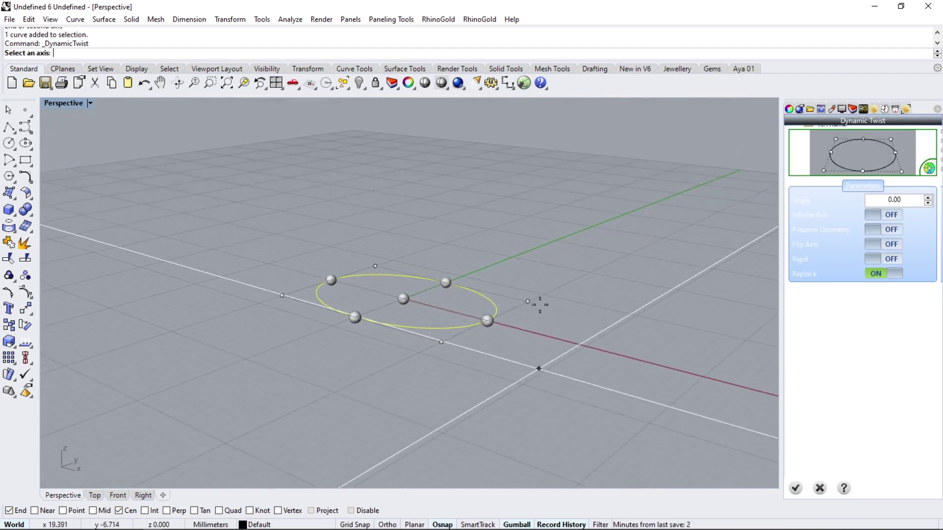
{"action": "left_click", "coordinate": [487, 320]}
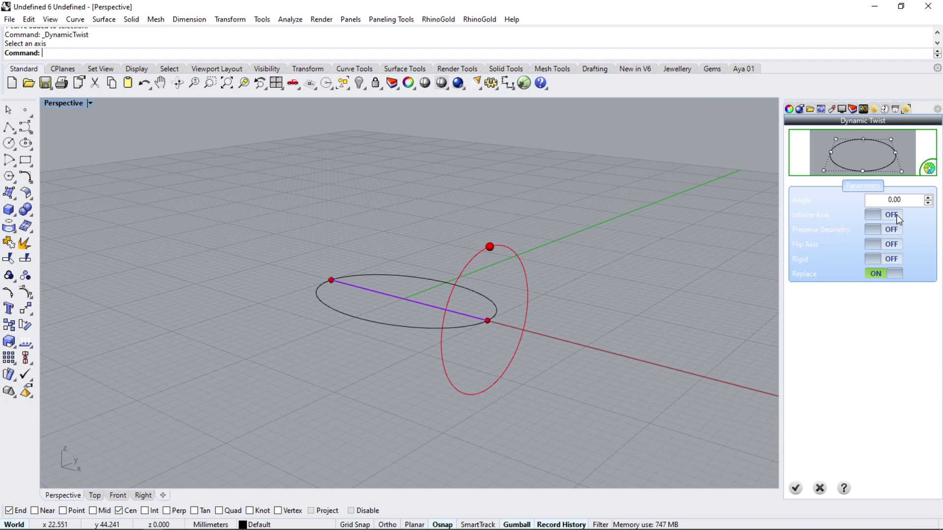
{"action": "right_click_drag", "start_coordinate": [526, 326], "coordinate": [451, 256]}
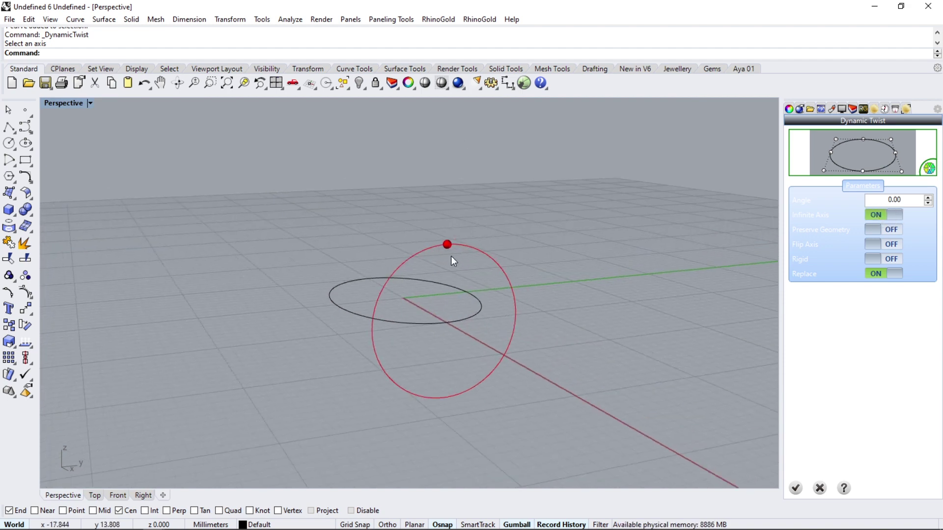
{"action": "mouse_move", "coordinate": [447, 244]}
{"action": "left_mouse_down"}
{"action": "mouse_move", "coordinate": [414, 264]}
{"action": "mouse_move", "coordinate": [396, 306]}
{"action": "left_mouse_up"}
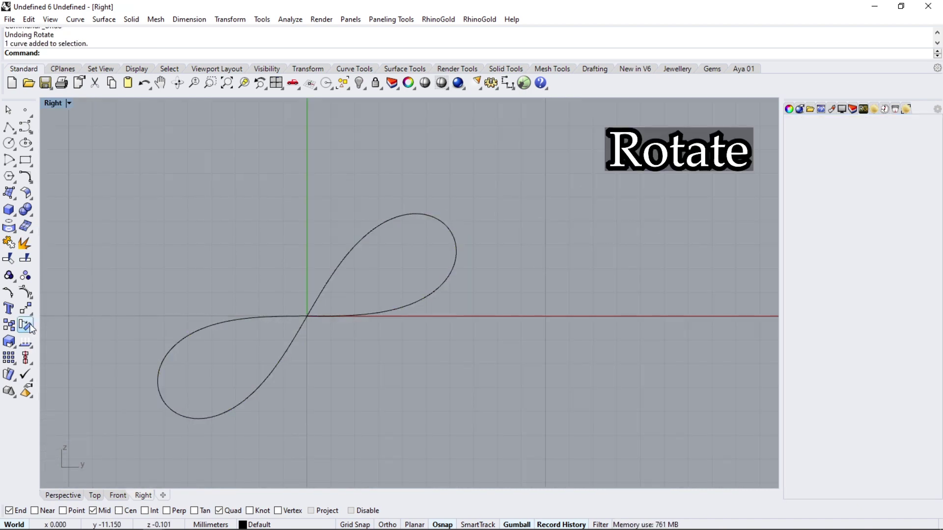
{"action": "left_click", "coordinate": [27, 327]}
{"action": "left_click", "coordinate": [436, 300]}
Rotate the figure-eight level and move it up above the axis.
{"action": "key", "text": "Return"}
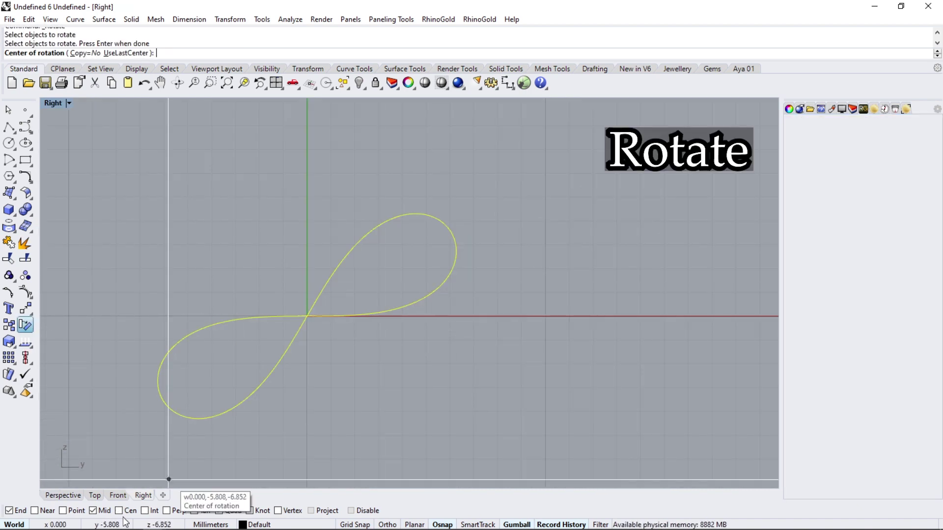
{"action": "left_click", "coordinate": [374, 324]}
{"action": "left_click", "coordinate": [233, 408]}
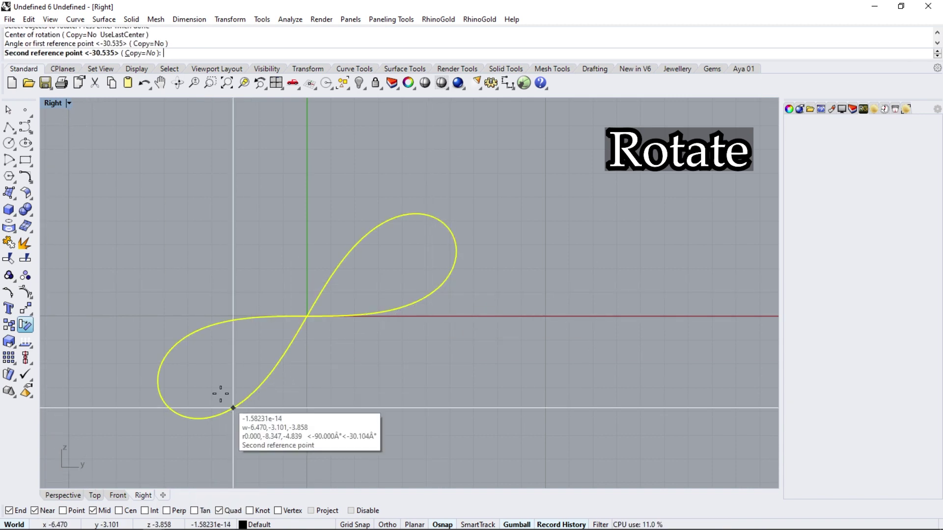
{"action": "left_click", "coordinate": [101, 291]}
{"action": "left_click", "coordinate": [325, 304]}
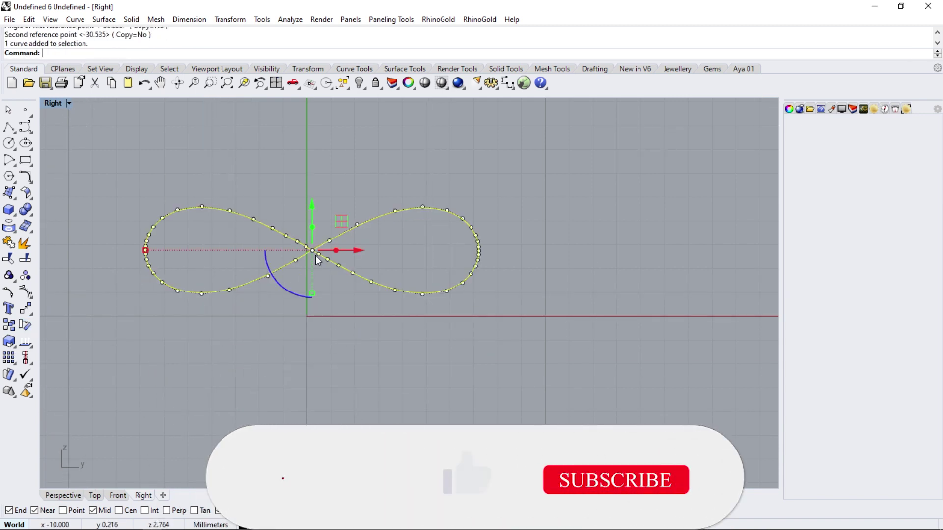
{"action": "left_click_drag", "start_coordinate": [307, 273], "coordinate": [322, 240]}
{"action": "scroll", "coordinate": [314, 364], "scroll_direction": "down", "scroll_amount": 5}
{"action": "left_click", "coordinate": [125, 443]}
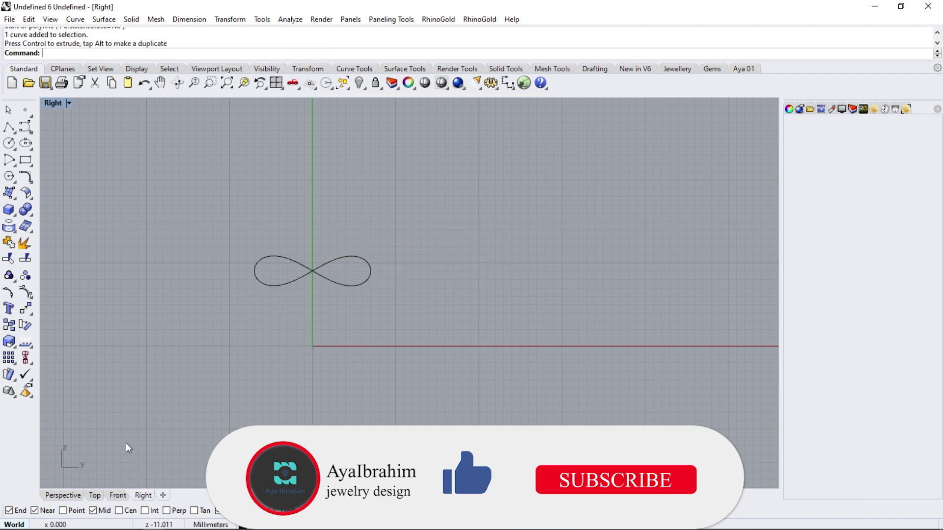
In the Front view, make Layer 01 current and draw an 18 mm circle at the origin.
{"action": "left_click", "coordinate": [118, 496]}
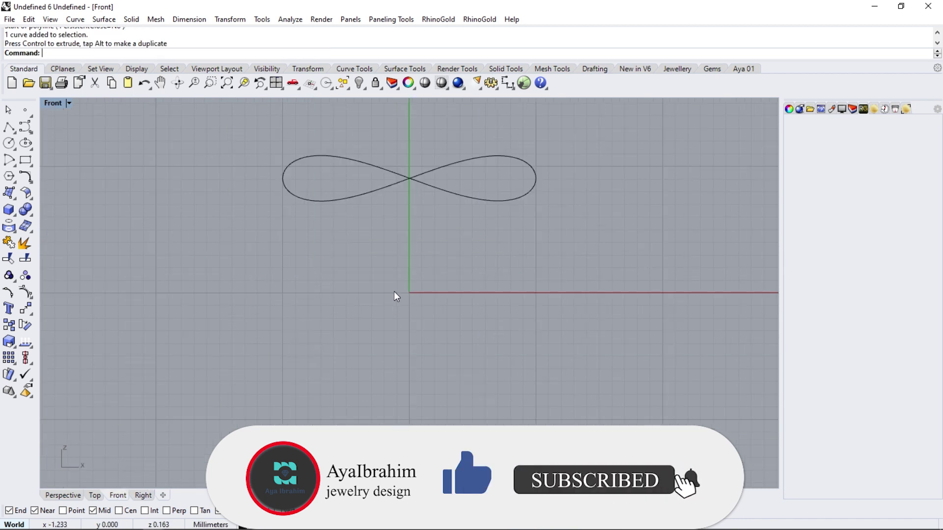
{"action": "left_click", "coordinate": [852, 109]}
{"action": "left_click", "coordinate": [802, 159]}
{"action": "left_click", "coordinate": [8, 143]}
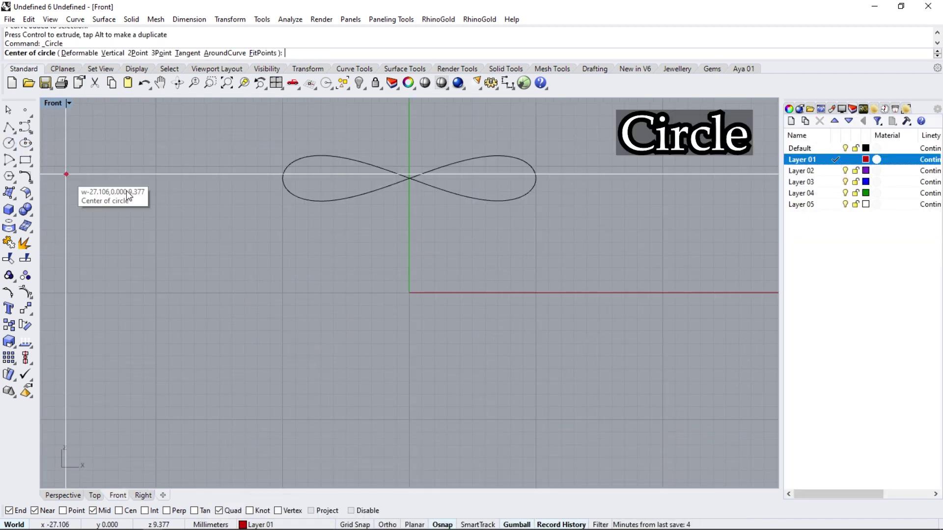
{"action": "type", "text": "0"}
{"action": "key", "text": "Return"}
{"action": "type", "text": "18.4"}
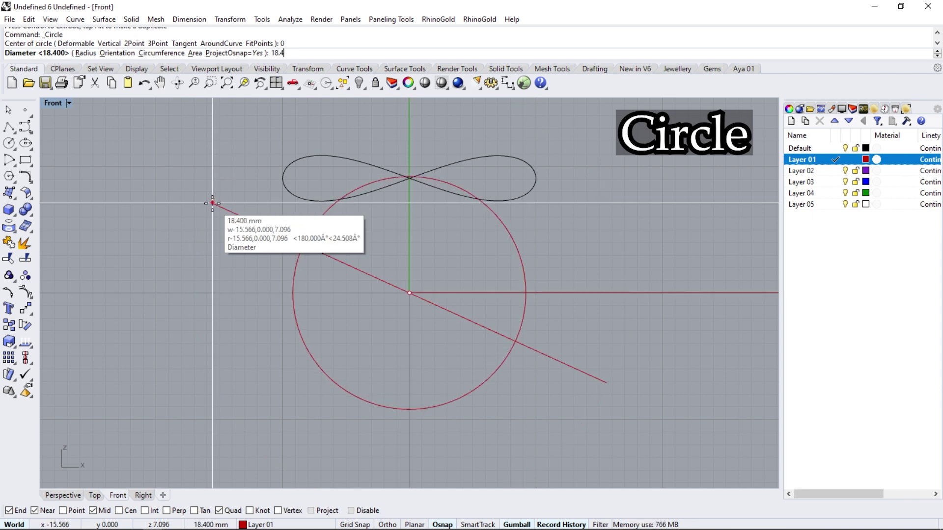
{"action": "key", "text": "Return"}
{"action": "scroll", "coordinate": [285, 314], "scroll_direction": "down", "scroll_amount": 5}
{"action": "left_click", "coordinate": [285, 253]}
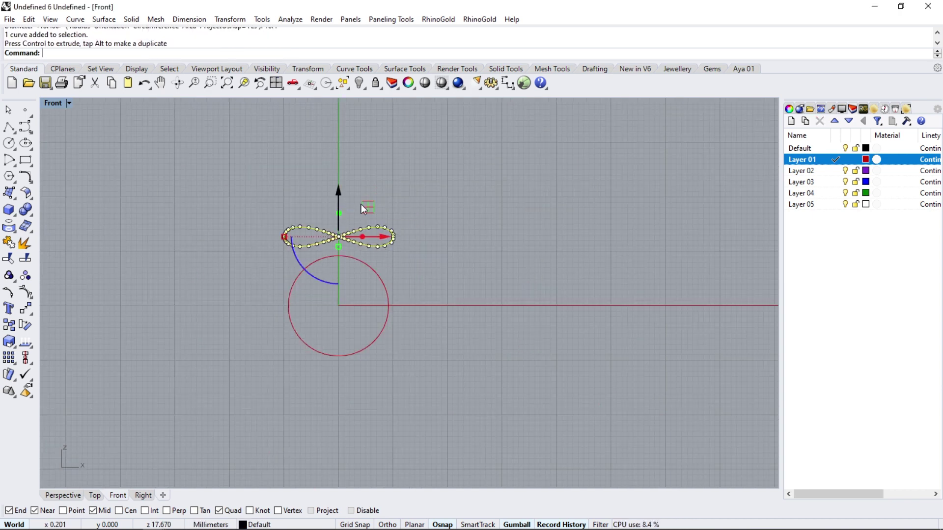
{"action": "right_click_drag", "start_coordinate": [417, 197], "coordinate": [409, 182]}
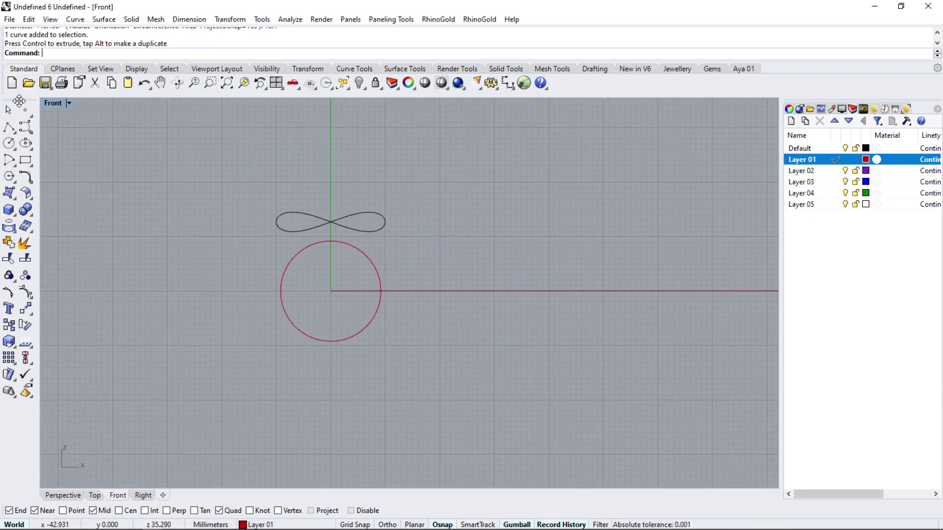
{"action": "left_click", "coordinate": [28, 135]}
Draw a 2 mm line from the circle's right edge and a 2.75 mm line below its bottom.
{"action": "left_click", "coordinate": [381, 291]}
{"action": "type", "text": "2"}
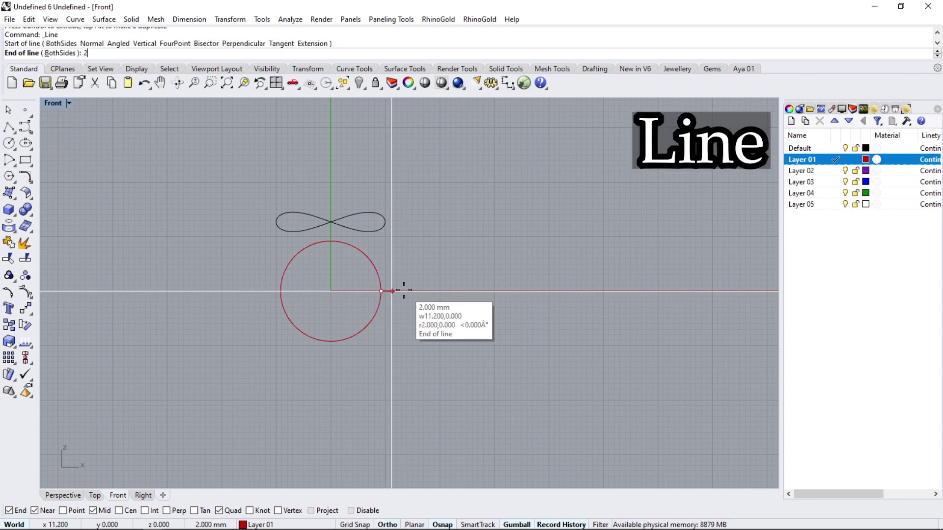
{"action": "key", "text": "Return"}
{"action": "left_click", "coordinate": [393, 291]}
{"action": "key", "text": "Return"}
{"action": "scroll", "coordinate": [324, 348], "scroll_direction": "up", "scroll_amount": 4}
{"action": "left_click", "coordinate": [339, 333]}
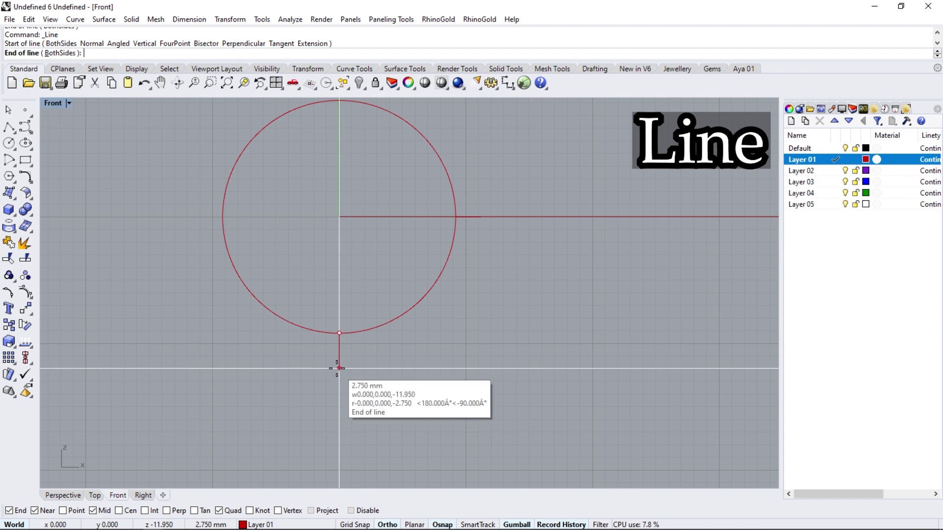
{"action": "left_click", "coordinate": [339, 368]}
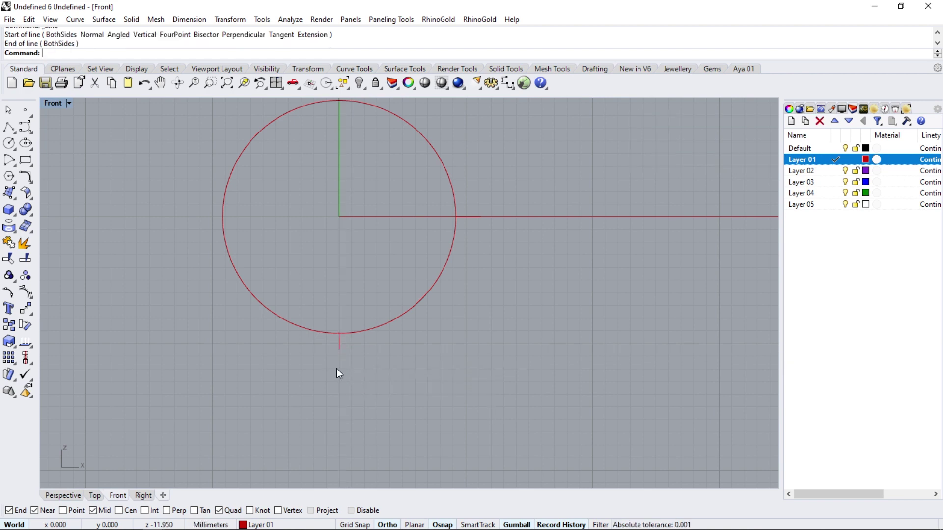
Make the Default layer current and arc from the figure-eight's end to the lower line's end.
{"action": "left_click", "coordinate": [14, 167]}
{"action": "left_click", "coordinate": [55, 167]}
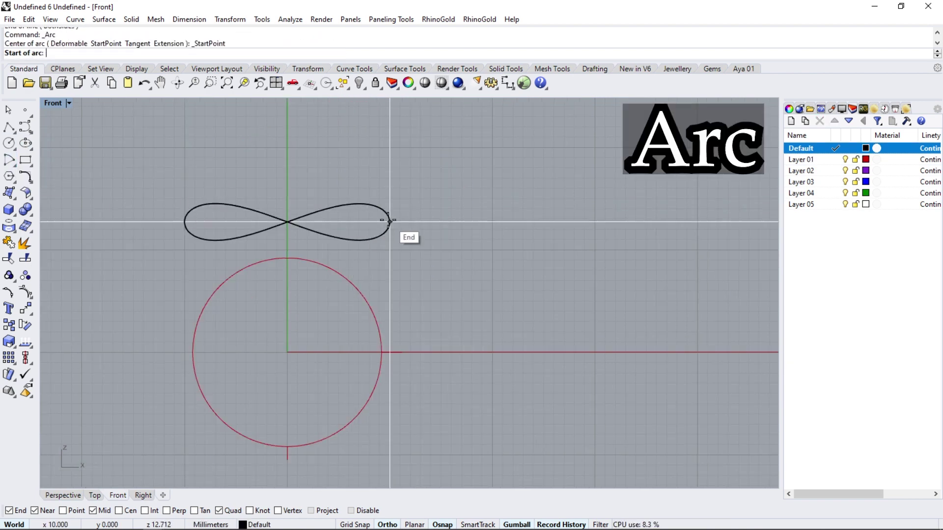
{"action": "scroll", "coordinate": [388, 231], "scroll_direction": "down", "scroll_amount": 3}
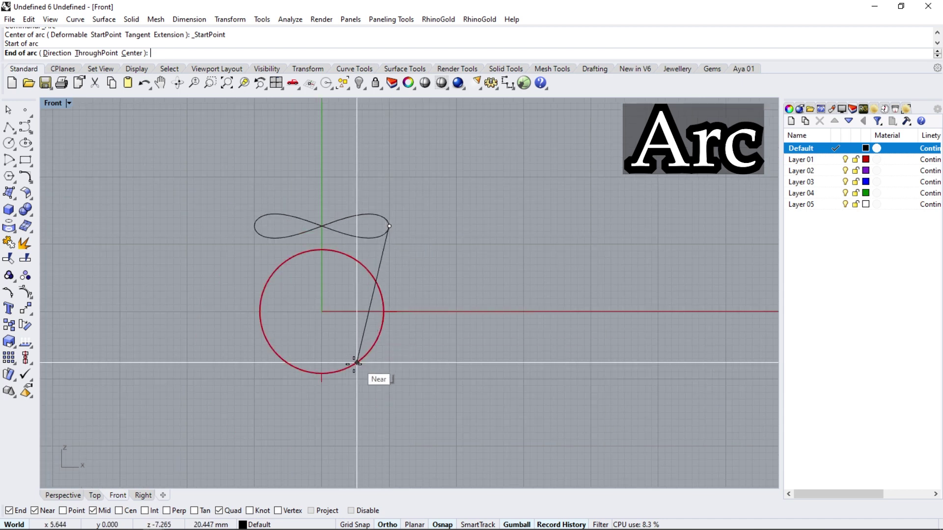
{"action": "left_click", "coordinate": [322, 382]}
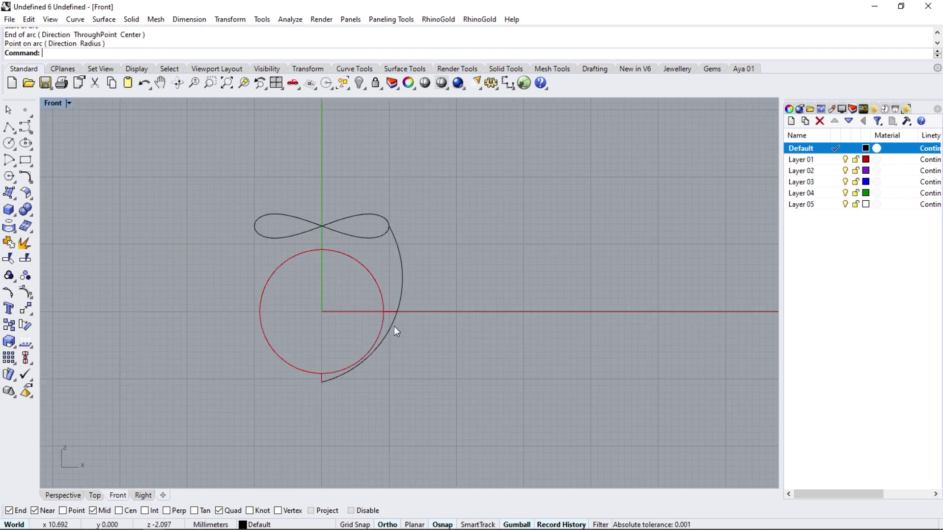
Rebuild the arc with 6 control points.
{"action": "left_click", "coordinate": [32, 178]}
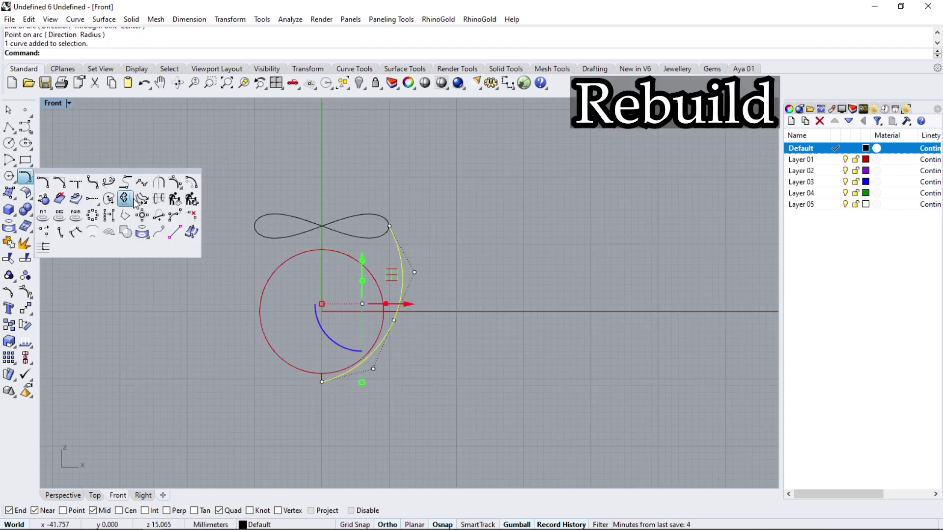
{"action": "left_click", "coordinate": [175, 199]}
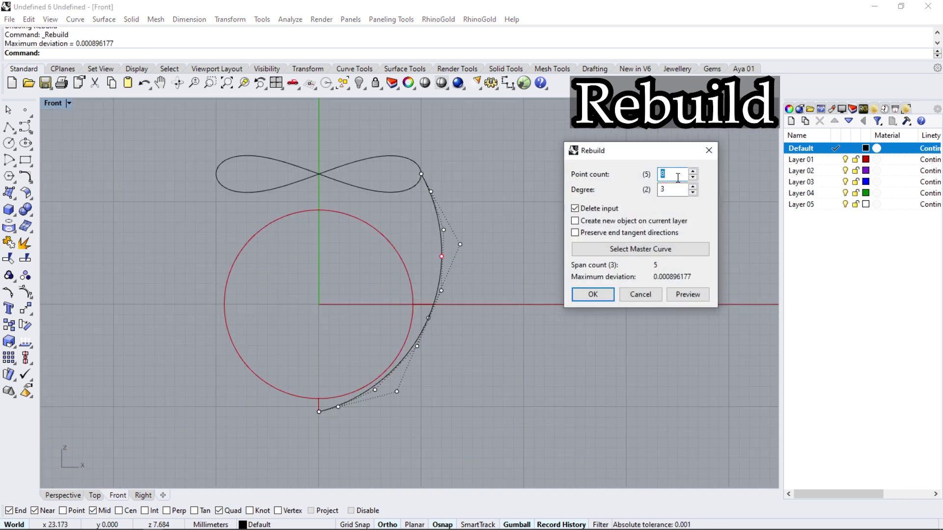
{"action": "key", "text": "Return"}
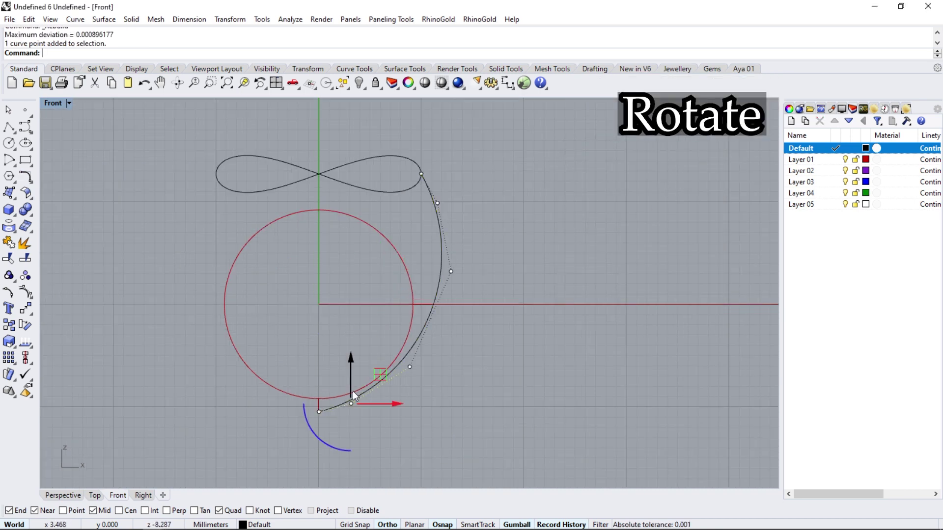
Rotate control points near the arc's lower end so it hugs the circle.
{"action": "left_click", "coordinate": [25, 325]}
{"action": "left_click", "coordinate": [320, 412]}
{"action": "left_click", "coordinate": [351, 404]}
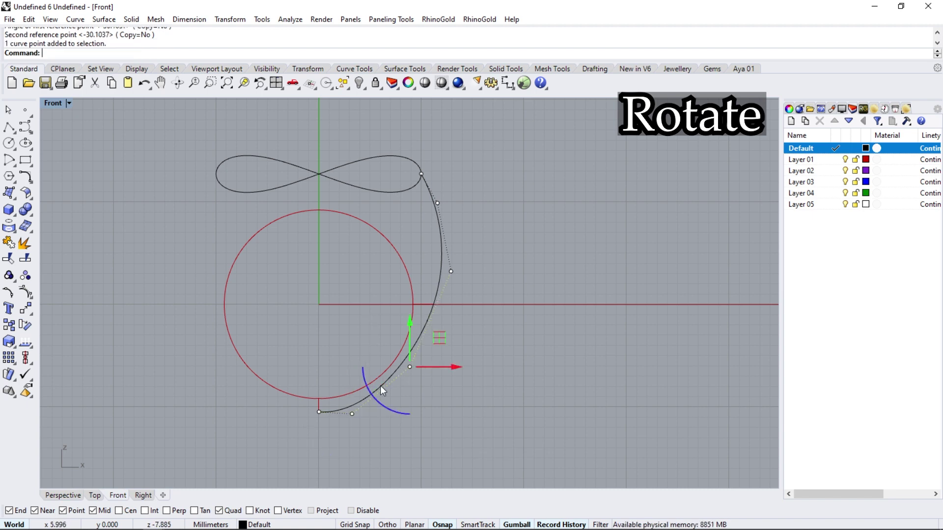
{"action": "key", "text": "Return"}
{"action": "left_click", "coordinate": [320, 411]}
{"action": "left_click", "coordinate": [418, 407]}
{"action": "left_click", "coordinate": [382, 408]}
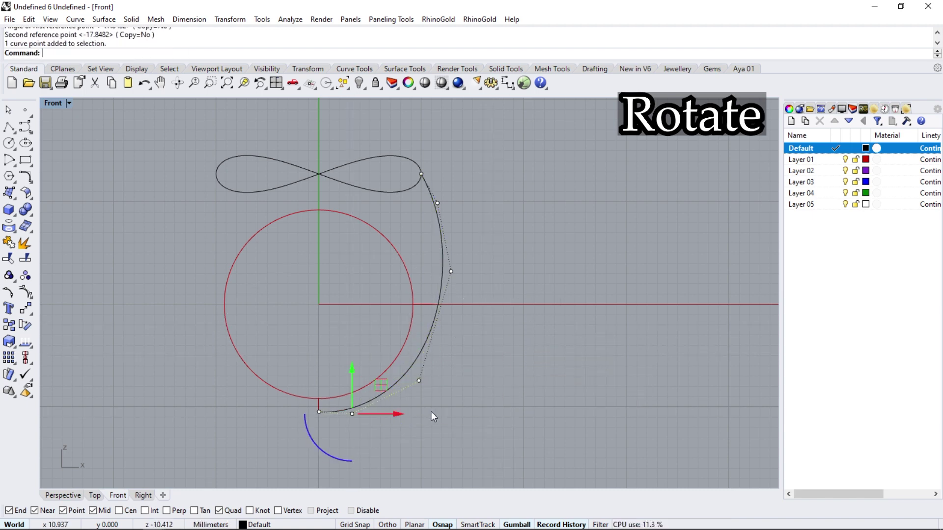
{"action": "key", "text": "Return"}
{"action": "left_click", "coordinate": [319, 411]}
{"action": "scroll", "coordinate": [368, 422], "scroll_direction": "up", "scroll_amount": 5}
{"action": "left_click", "coordinate": [368, 432]}
{"action": "scroll", "coordinate": [438, 253], "scroll_direction": "down", "scroll_amount": 5}
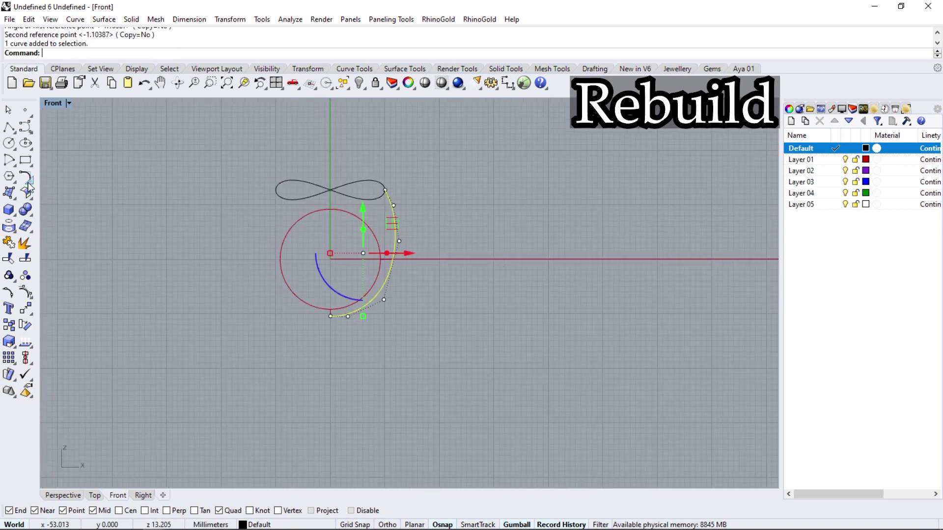
Rebuild the reshaped arc and rotate its points so the top meets the figure-eight's right end.
{"action": "left_click", "coordinate": [28, 186]}
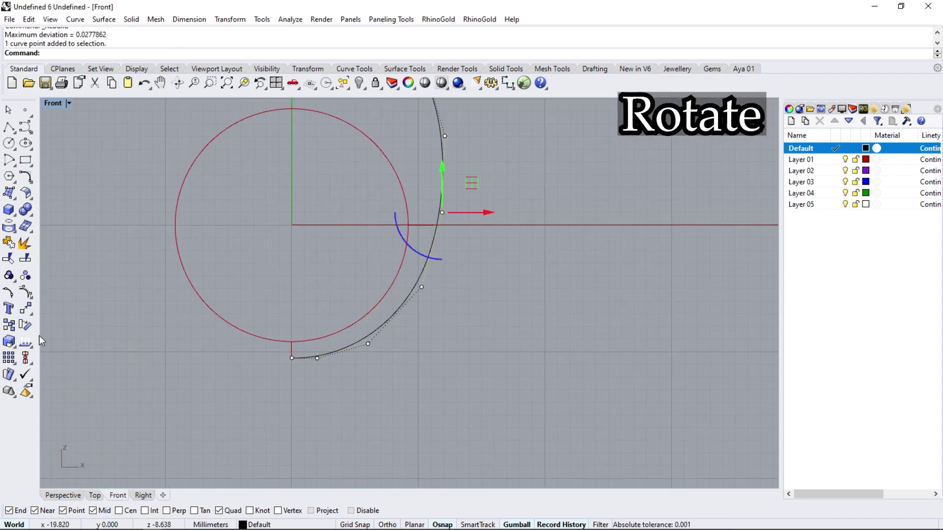
{"action": "left_click", "coordinate": [449, 256]}
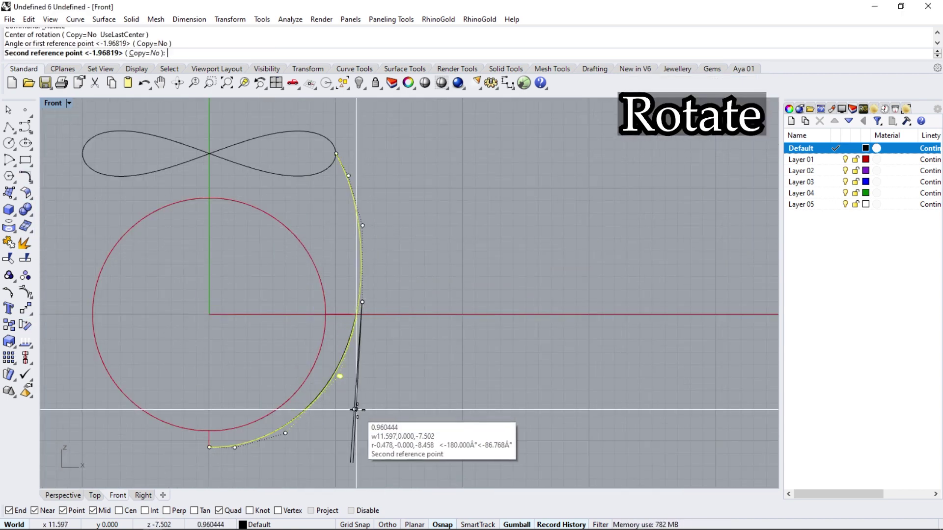
{"action": "left_click", "coordinate": [286, 433]}
{"action": "key", "text": "Return"}
{"action": "left_click", "coordinate": [343, 376]}
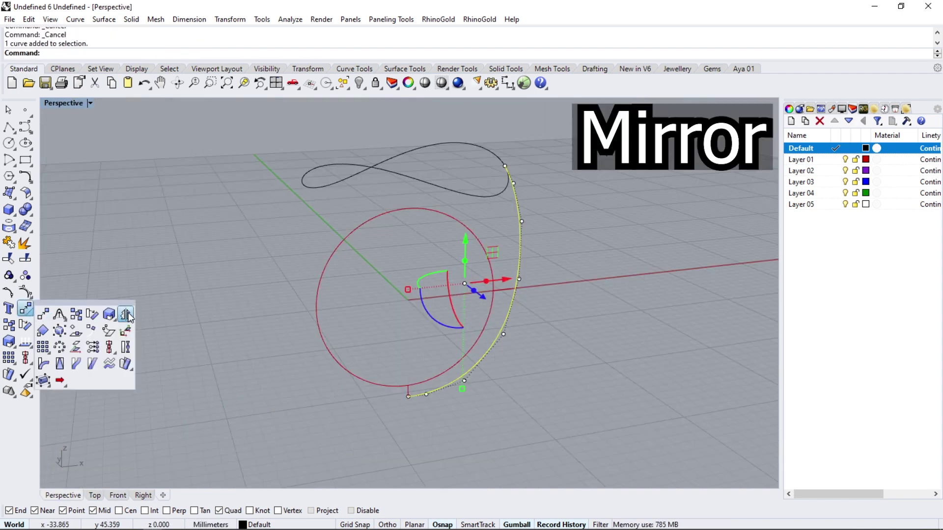
{"action": "left_click", "coordinate": [126, 315]}
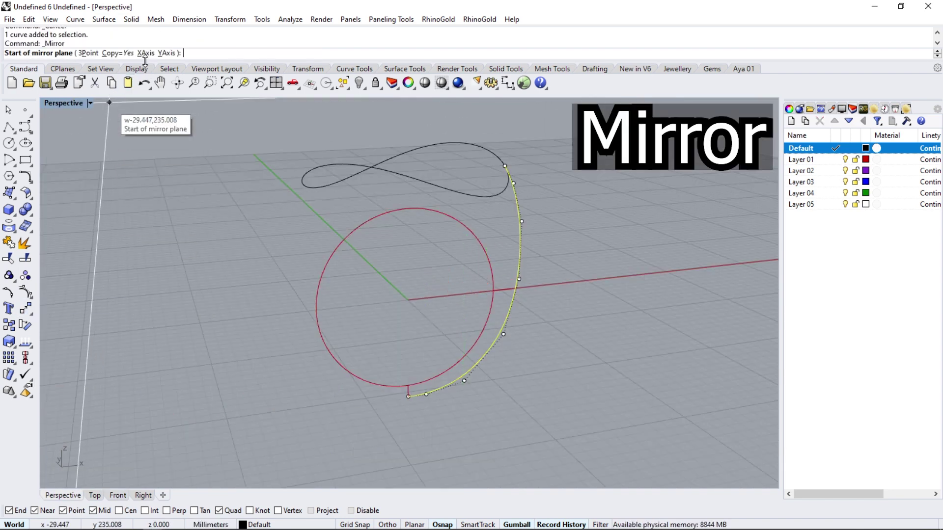
Mirror the profile curve across the Y axis and rotate a copy 90° about the origin.
{"action": "left_click", "coordinate": [164, 54]}
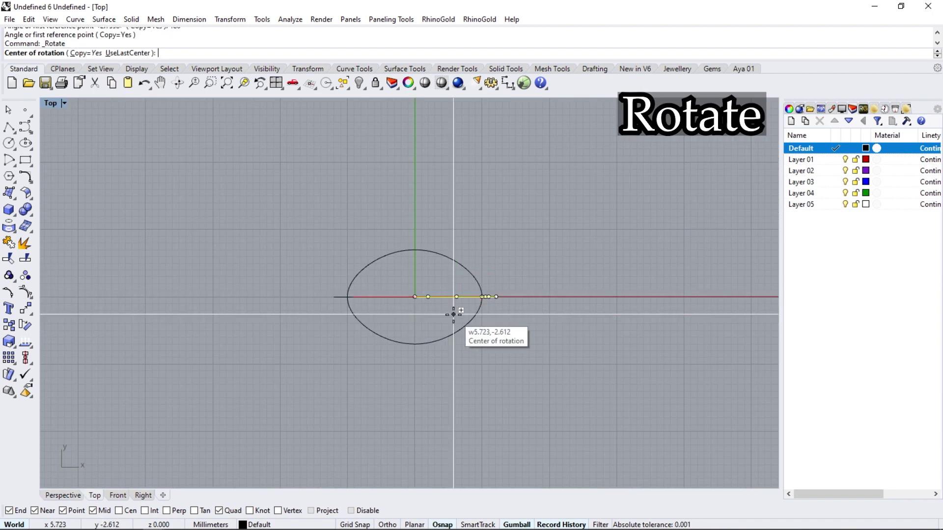
{"action": "type", "text": "0"}
{"action": "key", "text": "Return"}
{"action": "left_click", "coordinate": [568, 296]}
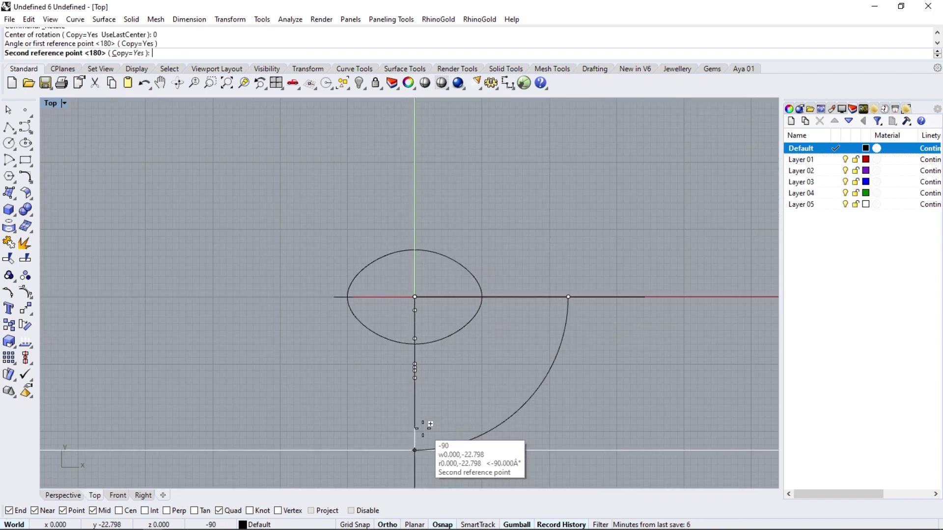
{"action": "left_click", "coordinate": [415, 416]}
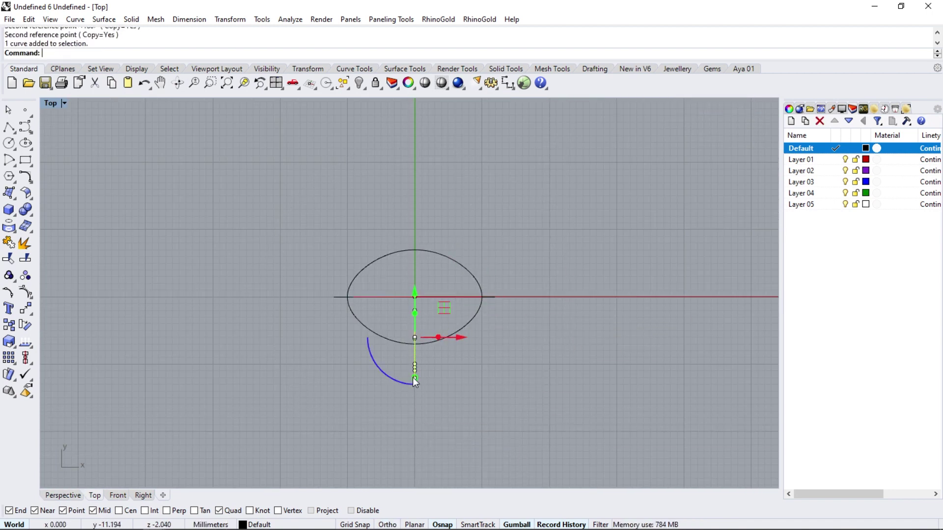
Mirror the rotated copy across the X axis.
{"action": "left_click", "coordinate": [30, 320]}
{"action": "left_click", "coordinate": [117, 314]}
{"action": "left_click", "coordinate": [146, 53]}
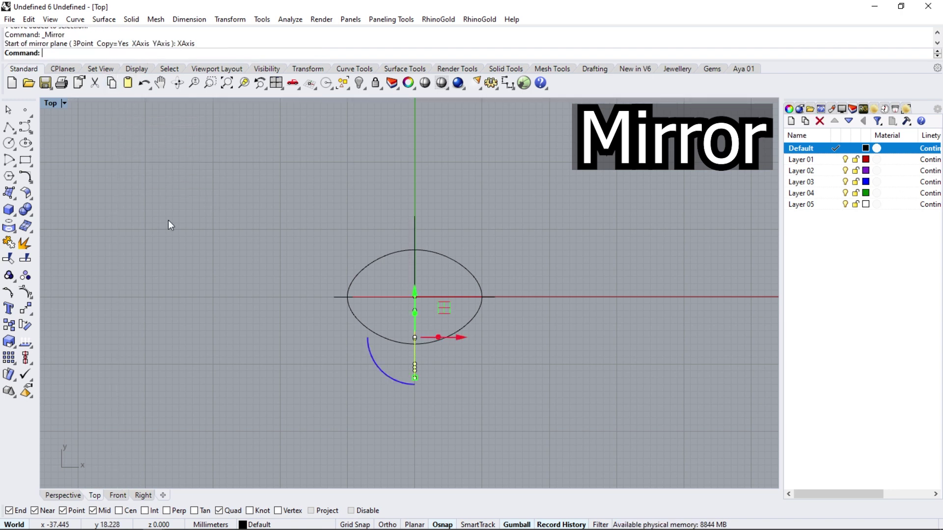
{"action": "left_click", "coordinate": [143, 495]}
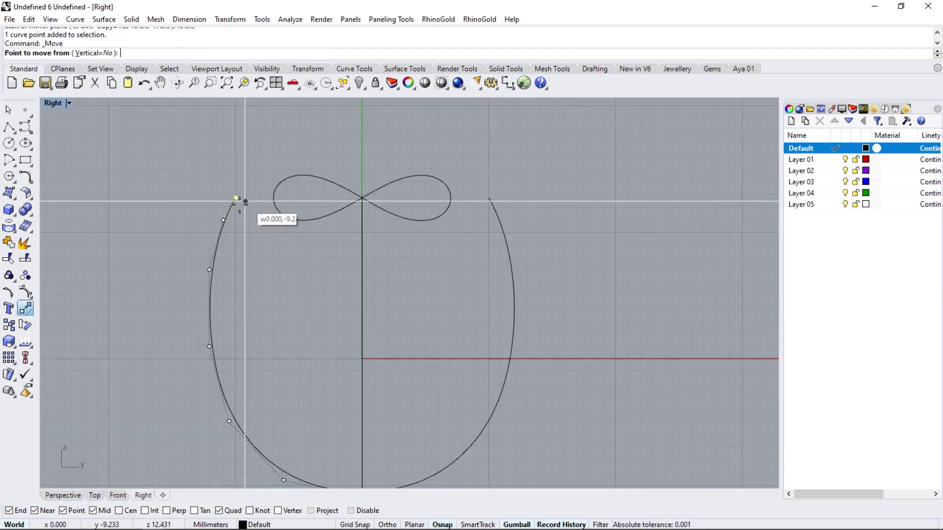
Reshape the profile curves by moving their points with the gumball in the Right view.
{"action": "left_click_drag", "start_coordinate": [236, 198], "coordinate": [274, 198]}
{"action": "scroll", "coordinate": [221, 273], "scroll_direction": "down", "scroll_amount": 2}
{"action": "mouse_move", "coordinate": [261, 273]}
{"action": "left_mouse_down"}
{"action": "mouse_move", "coordinate": [292, 273]}
{"action": "mouse_move", "coordinate": [277, 286]}
{"action": "left_mouse_up"}
{"action": "scroll", "coordinate": [262, 248], "scroll_direction": "up", "scroll_amount": 1}
{"action": "mouse_move", "coordinate": [212, 436]}
{"action": "left_mouse_down"}
{"action": "mouse_move", "coordinate": [285, 344]}
{"action": "mouse_move", "coordinate": [325, 358]}
{"action": "left_mouse_up"}
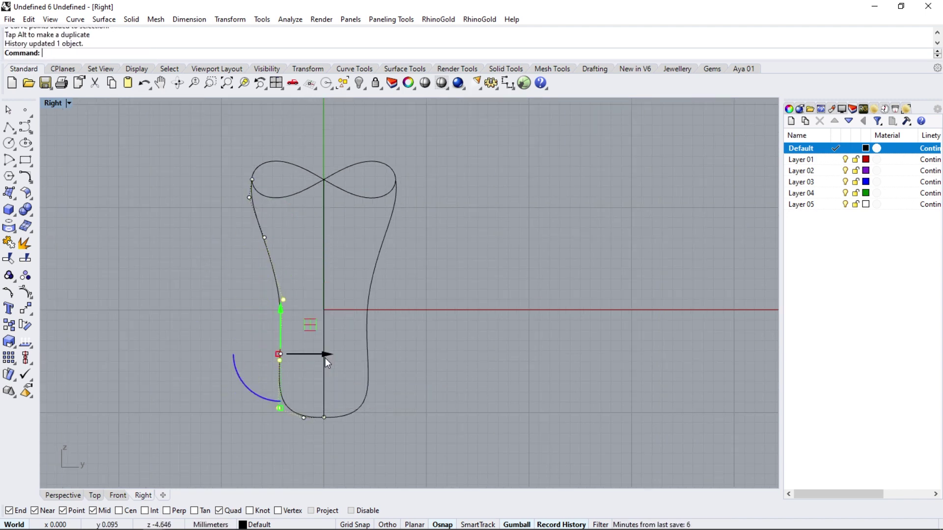
{"action": "left_click_drag", "start_coordinate": [233, 425], "coordinate": [294, 319]}
{"action": "left_click_drag", "start_coordinate": [314, 354], "coordinate": [333, 354]}
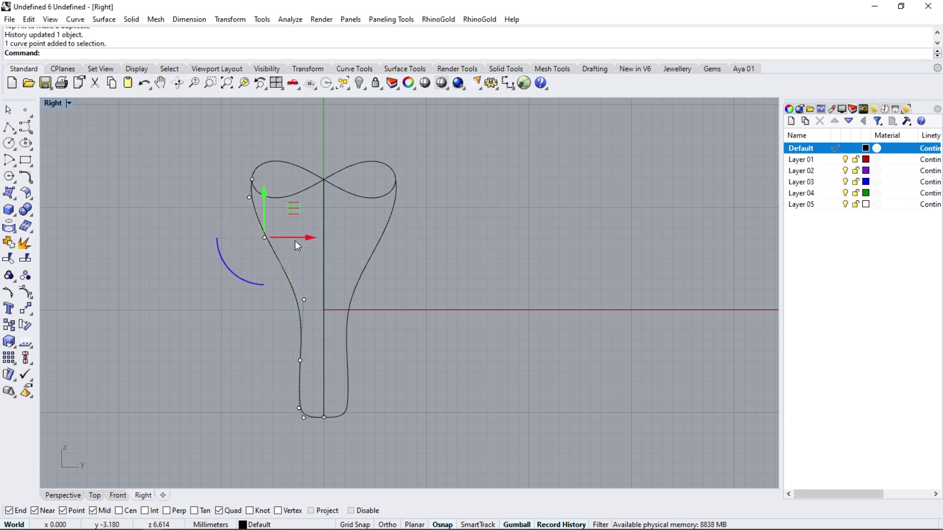
{"action": "scroll", "coordinate": [304, 379], "scroll_direction": "up", "scroll_amount": 3}
{"action": "scroll", "coordinate": [295, 388], "scroll_direction": "down", "scroll_amount": 1}
{"action": "mouse_move", "coordinate": [261, 378]}
{"action": "left_mouse_down"}
{"action": "mouse_move", "coordinate": [285, 393]}
{"action": "mouse_move", "coordinate": [321, 391]}
{"action": "mouse_move", "coordinate": [320, 372]}
{"action": "left_mouse_up"}
{"action": "key", "text": "ctrl+z"}
{"action": "scroll", "coordinate": [301, 359], "scroll_direction": "down", "scroll_amount": 3}
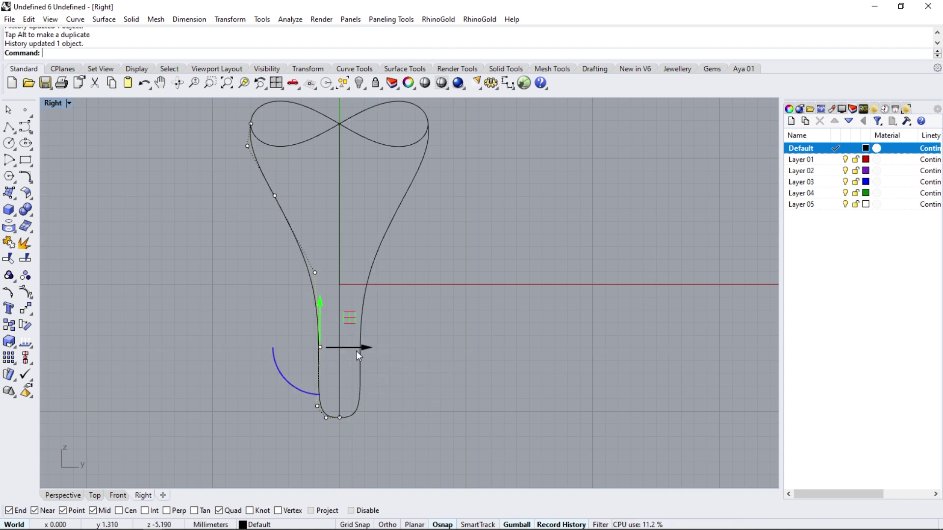
{"action": "right_click_drag", "start_coordinate": [355, 350], "coordinate": [354, 382]}
{"action": "left_click", "coordinate": [312, 303]}
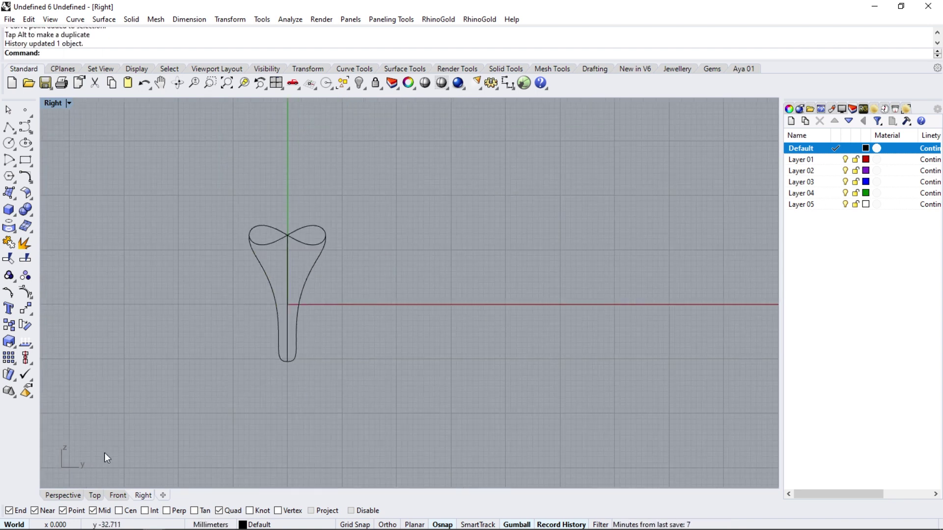
Build a Curve Network surface from the profile curves with Loose edge matching.
{"action": "left_click", "coordinate": [104, 19]}
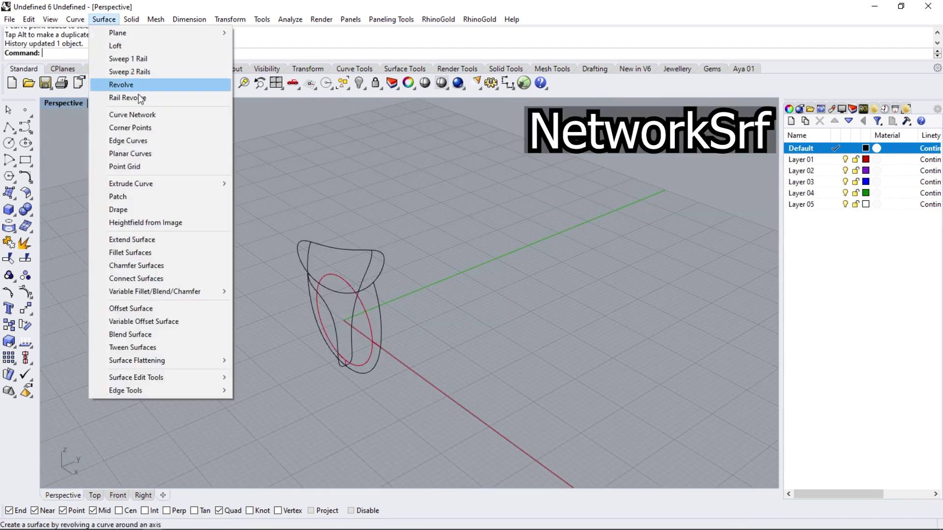
{"action": "left_click", "coordinate": [142, 113]}
{"action": "left_click", "coordinate": [320, 268]}
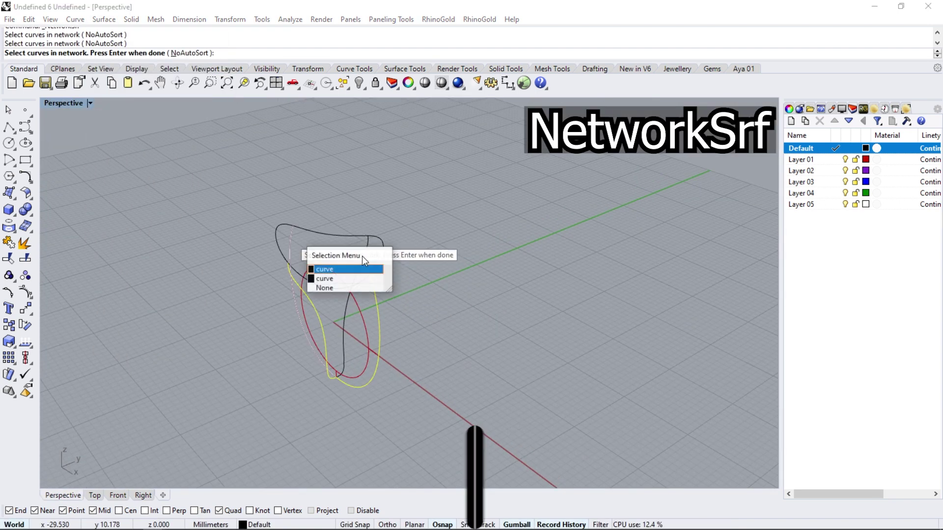
{"action": "left_click", "coordinate": [347, 267]}
{"action": "key", "text": "Return"}
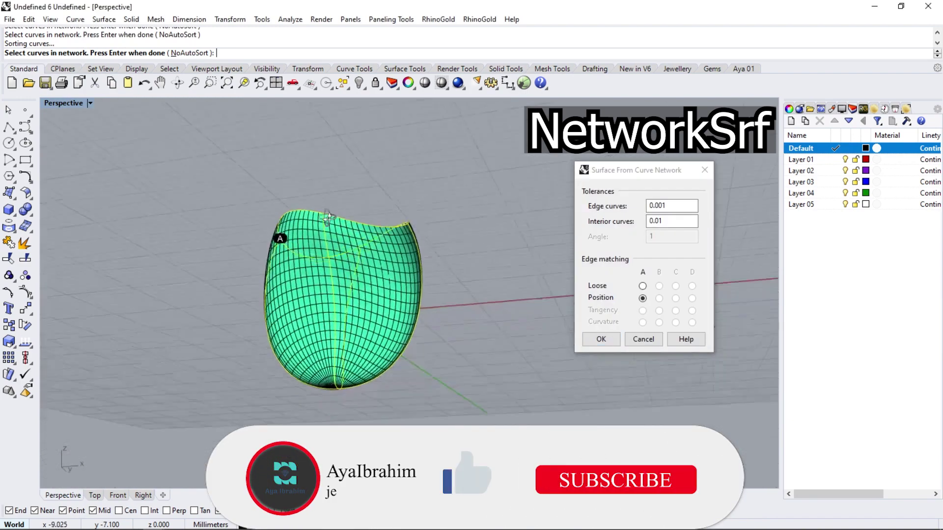
{"action": "left_click", "coordinate": [642, 286]}
{"action": "left_click", "coordinate": [601, 340]}
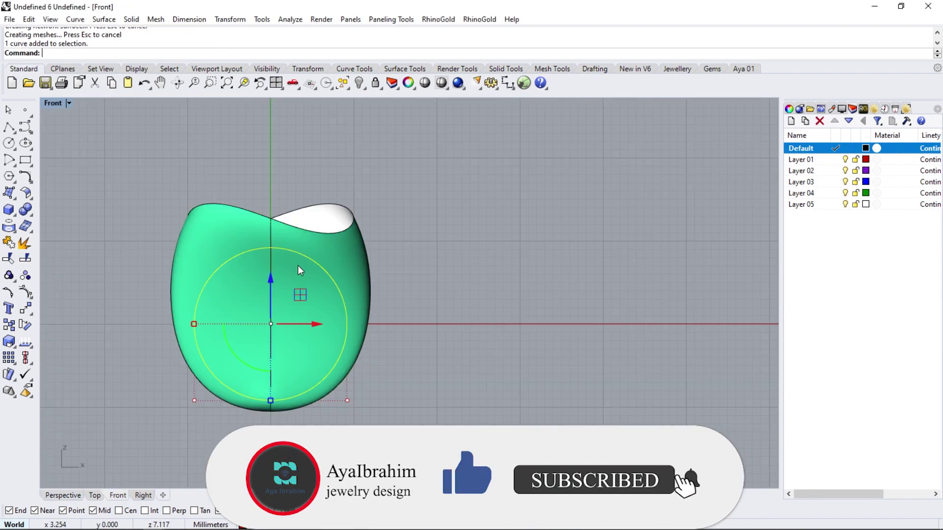
Trim away the surface inside the circle to open the finger hole.
{"action": "left_click", "coordinate": [8, 259]}
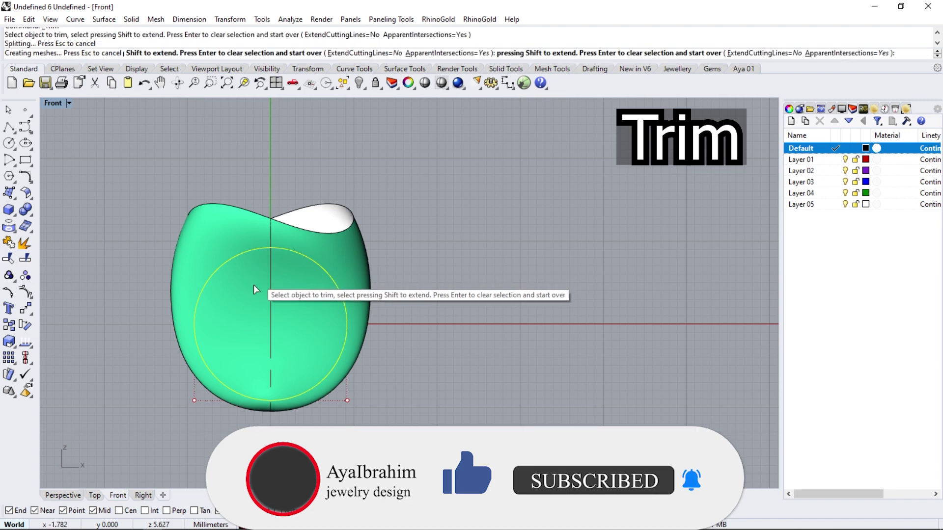
{"action": "left_click", "coordinate": [253, 285]}
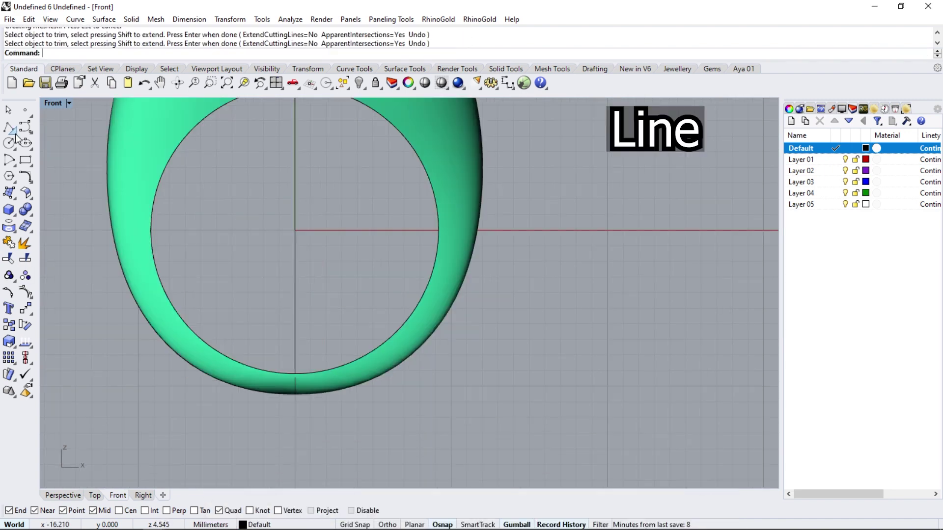
{"action": "left_click", "coordinate": [10, 126]}
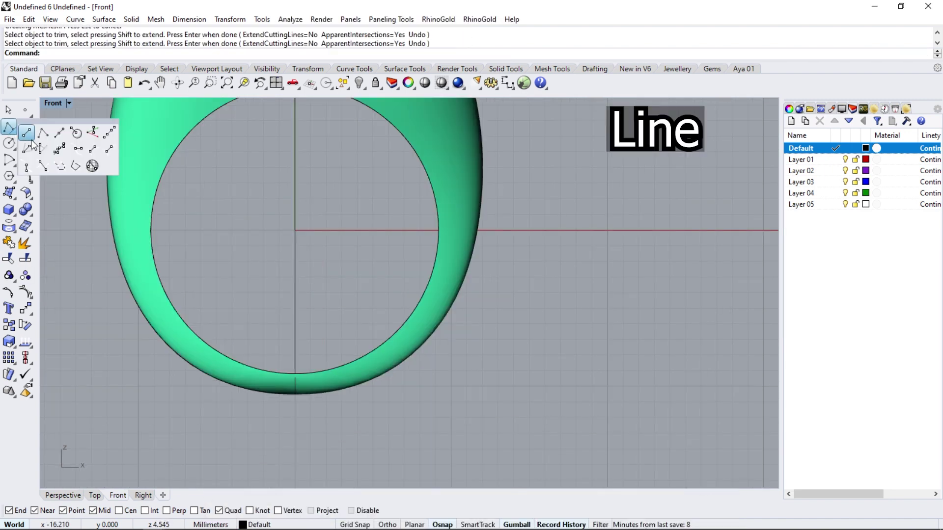
{"action": "left_click", "coordinate": [35, 152]}
Draw a line from the origin to a point below and right of the band.
{"action": "type", "text": "0"}
{"action": "key", "text": "Return"}
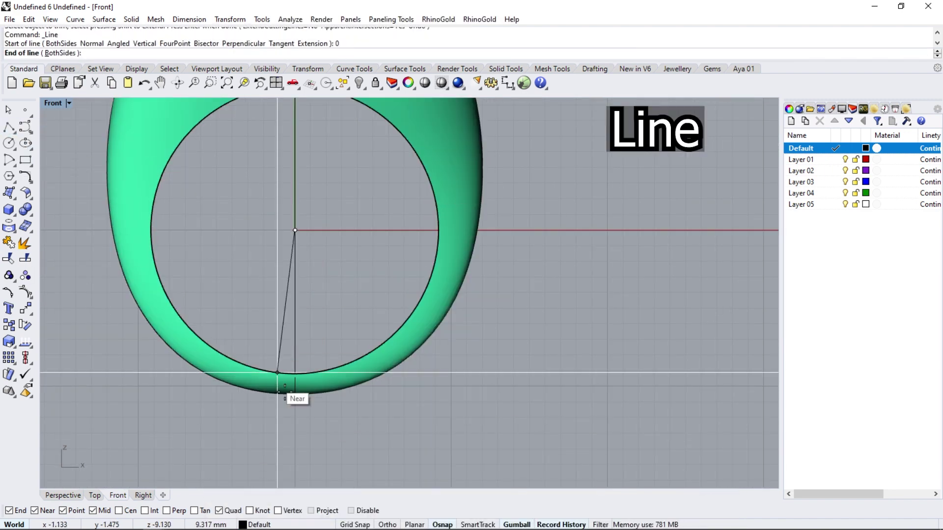
{"action": "scroll", "coordinate": [296, 442], "scroll_direction": "up", "scroll_amount": 2}
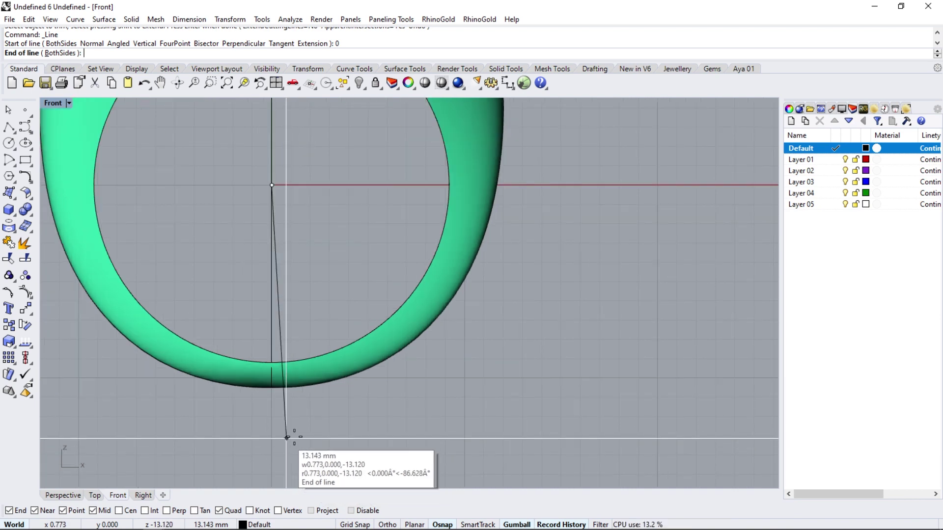
{"action": "left_click", "coordinate": [429, 390]}
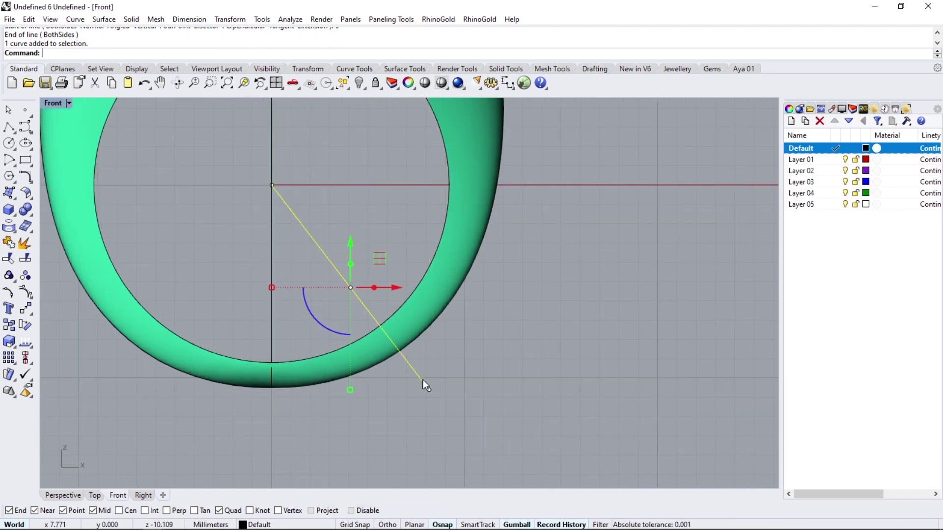
Mirror the line across the Y axis and trim the band's bottom between the two lines.
{"action": "left_click", "coordinate": [30, 313]}
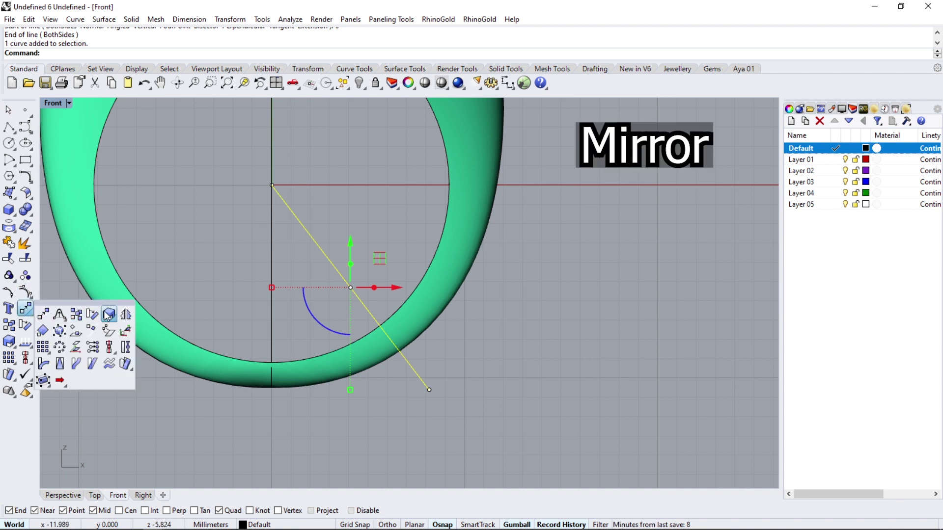
{"action": "left_click", "coordinate": [125, 314]}
{"action": "left_click", "coordinate": [166, 53]}
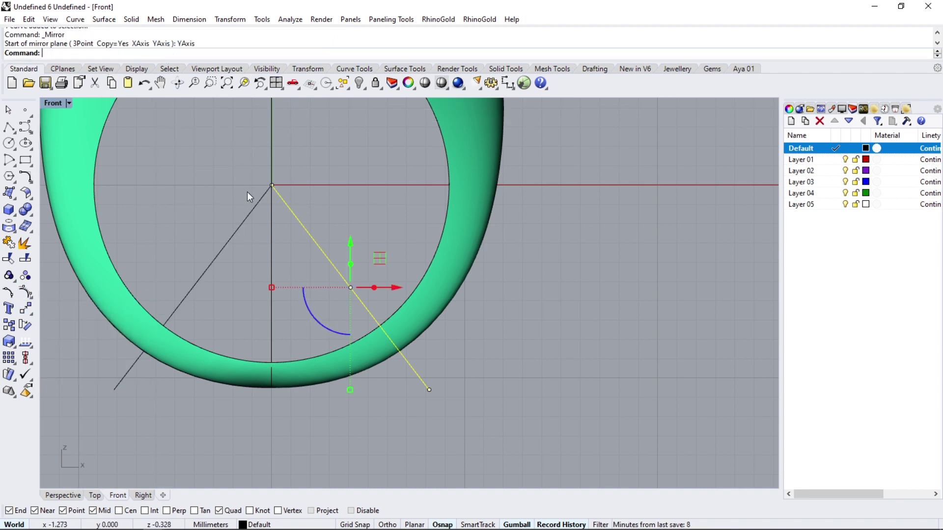
{"action": "left_click", "coordinate": [344, 373]}
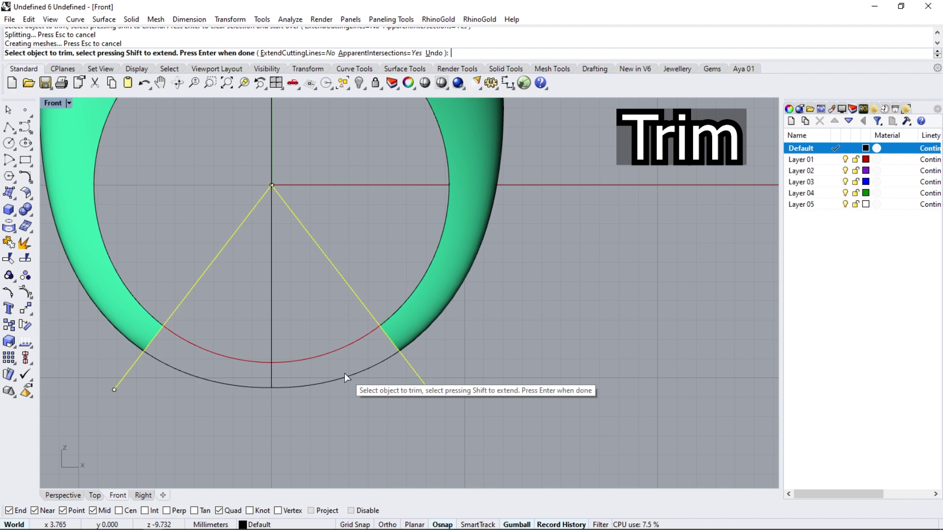
Draw an orthogonal line centred at the band's bottom inside the gap.
{"action": "left_click", "coordinate": [43, 133]}
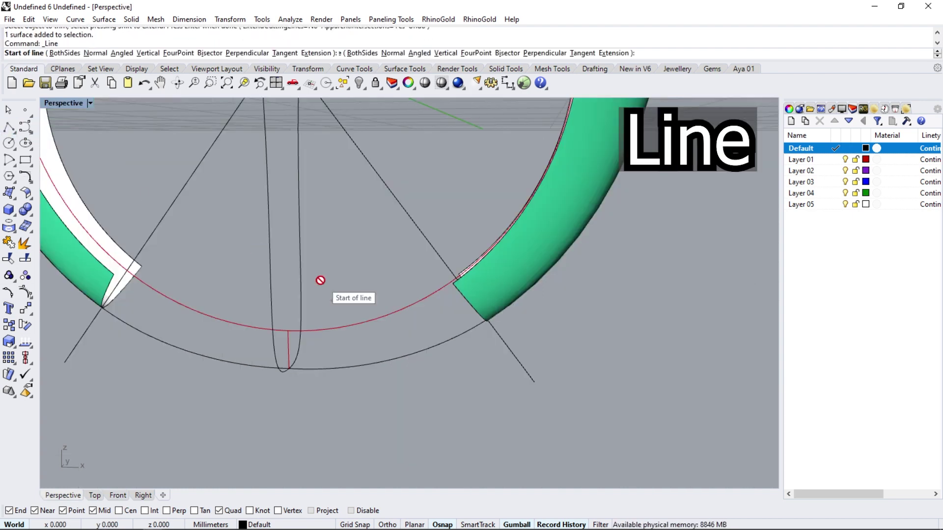
{"action": "right_click_drag", "start_coordinate": [314, 280], "coordinate": [279, 314]}
{"action": "left_click", "coordinate": [290, 318]}
{"action": "key", "text": "F8"}
{"action": "left_click", "coordinate": [319, 302]}
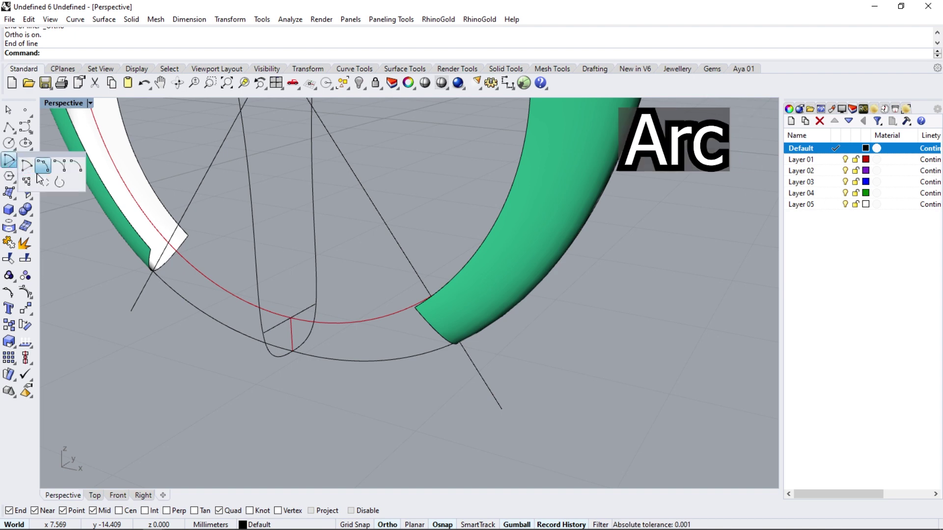
Draw an arc from the line end through the intersection to the quadrant point.
{"action": "left_click", "coordinate": [40, 170]}
{"action": "left_click", "coordinate": [277, 324]}
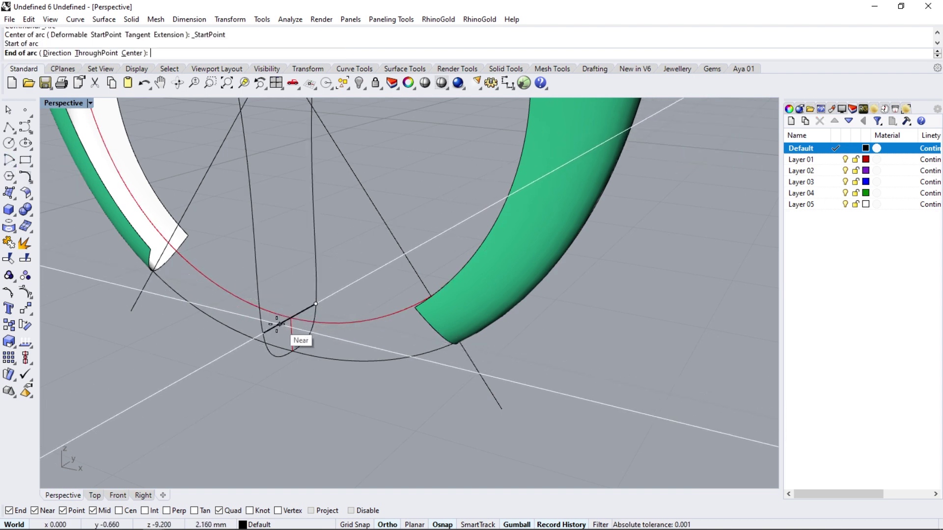
{"action": "left_click", "coordinate": [263, 333]}
{"action": "left_click", "coordinate": [292, 352]}
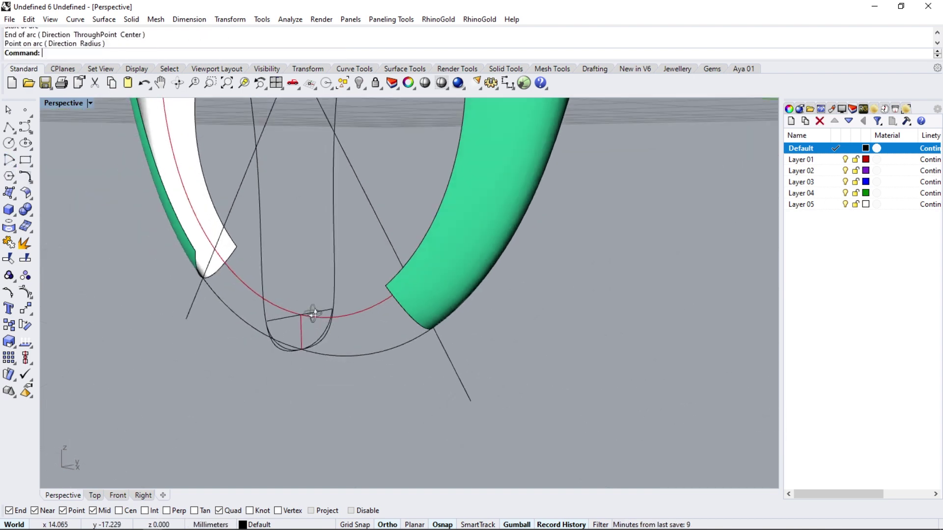
{"action": "right_click_drag", "start_coordinate": [291, 352], "coordinate": [318, 337]}
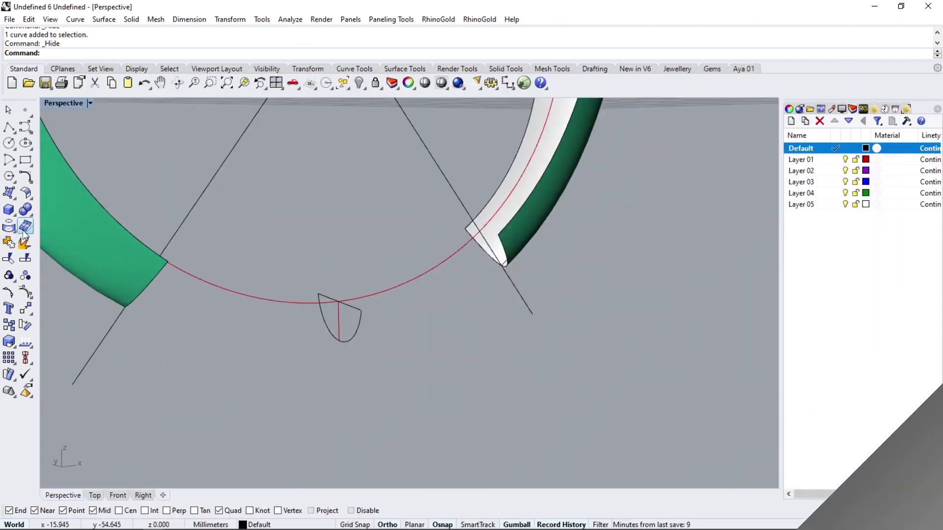
Duplicate the band-end edges as curves and join them.
{"action": "left_click", "coordinate": [25, 227]}
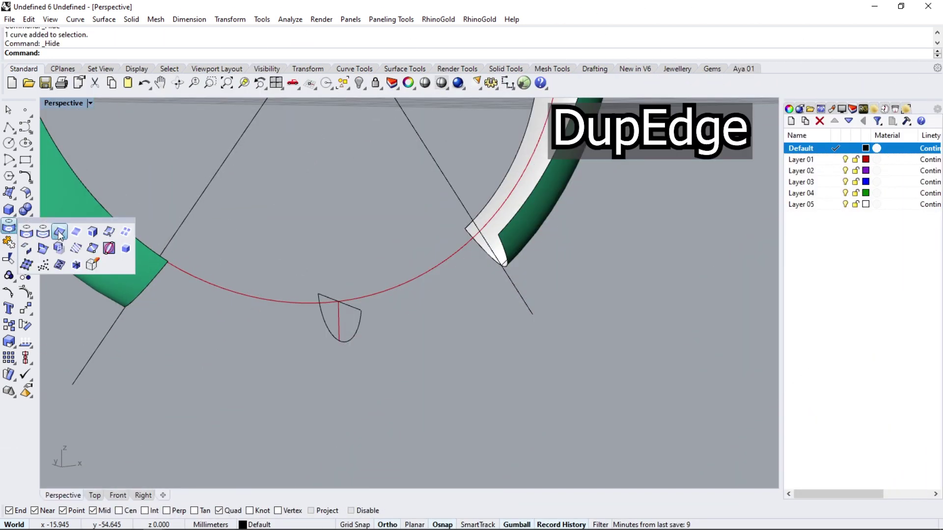
{"action": "left_click", "coordinate": [74, 233]}
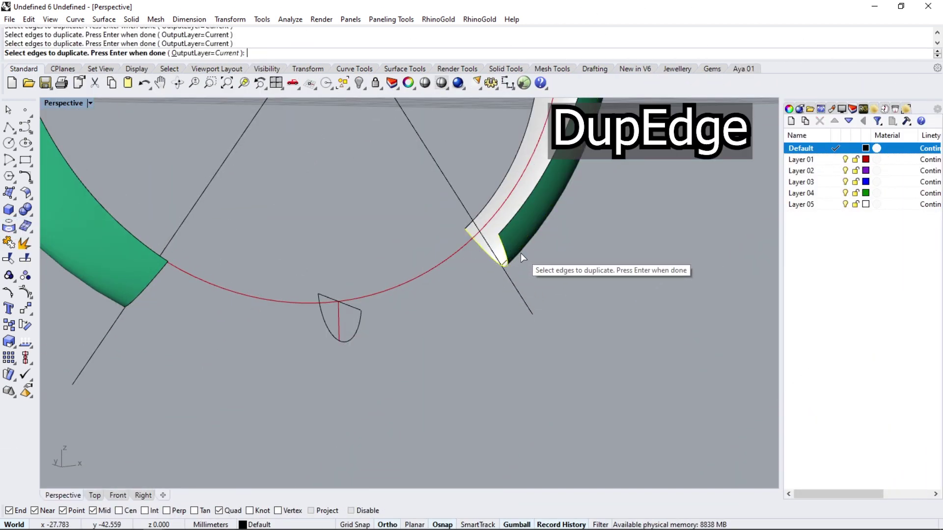
{"action": "right_click_drag", "start_coordinate": [520, 253], "coordinate": [194, 227]}
{"action": "key", "text": "Return"}
{"action": "left_click", "coordinate": [8, 242]}
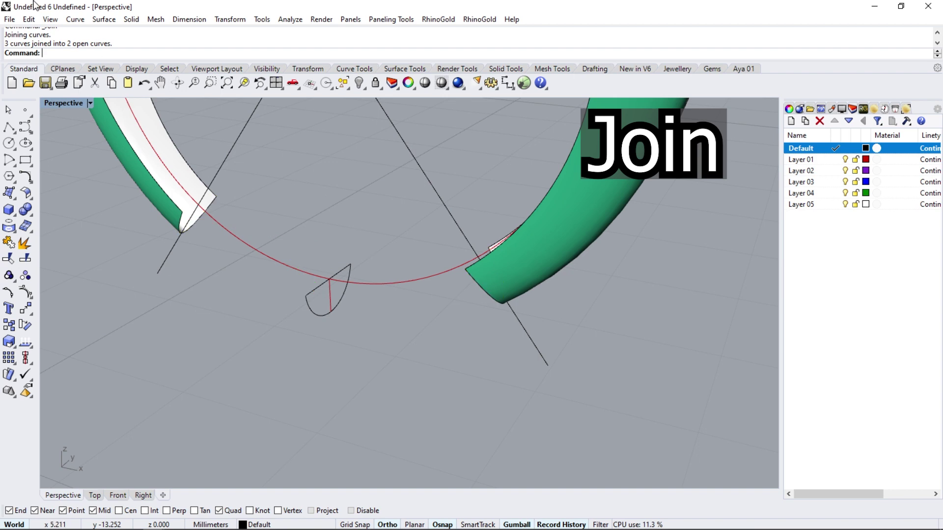
Sweep 1 Rail along the red circle using the band-end curves as cross sections.
{"action": "left_click", "coordinate": [103, 20]}
{"action": "left_click", "coordinate": [127, 59]}
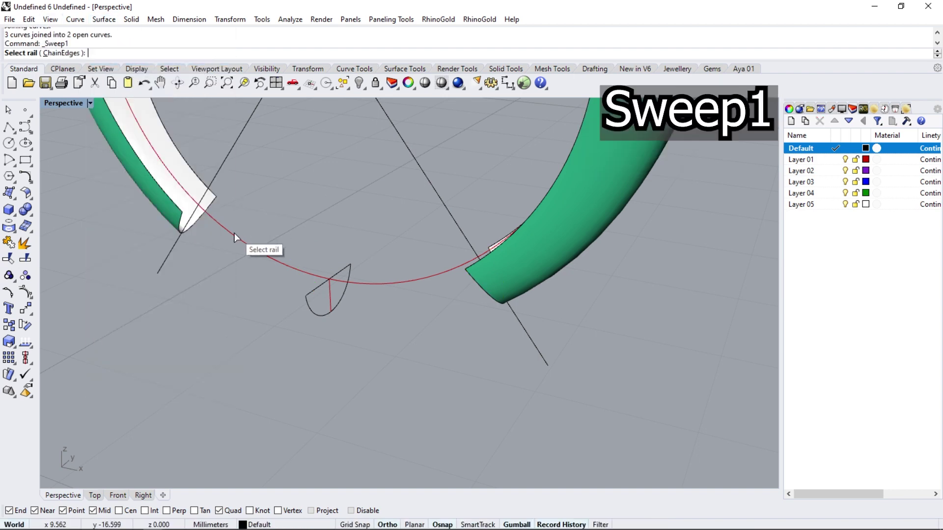
{"action": "left_click", "coordinate": [200, 217]}
{"action": "left_click", "coordinate": [231, 248]}
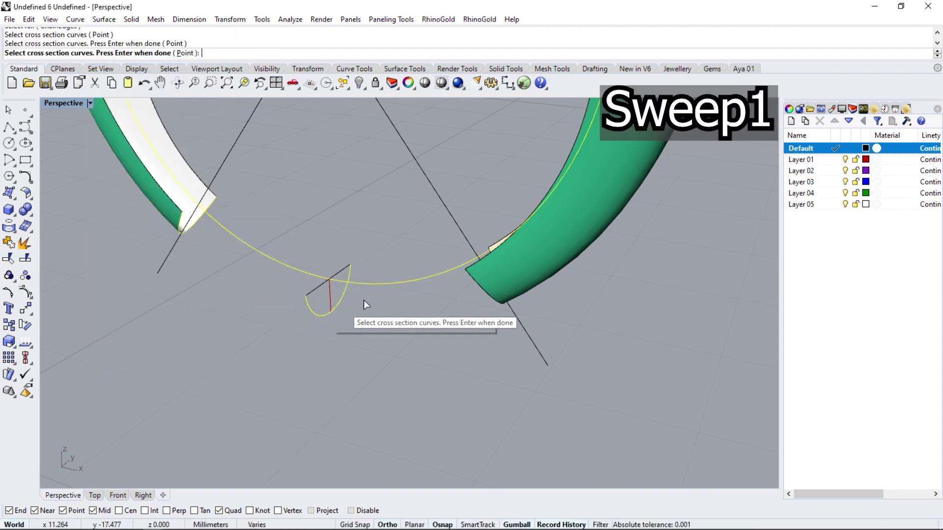
{"action": "left_click", "coordinate": [460, 297]}
{"action": "left_click", "coordinate": [499, 314]}
{"action": "key", "text": "Return"}
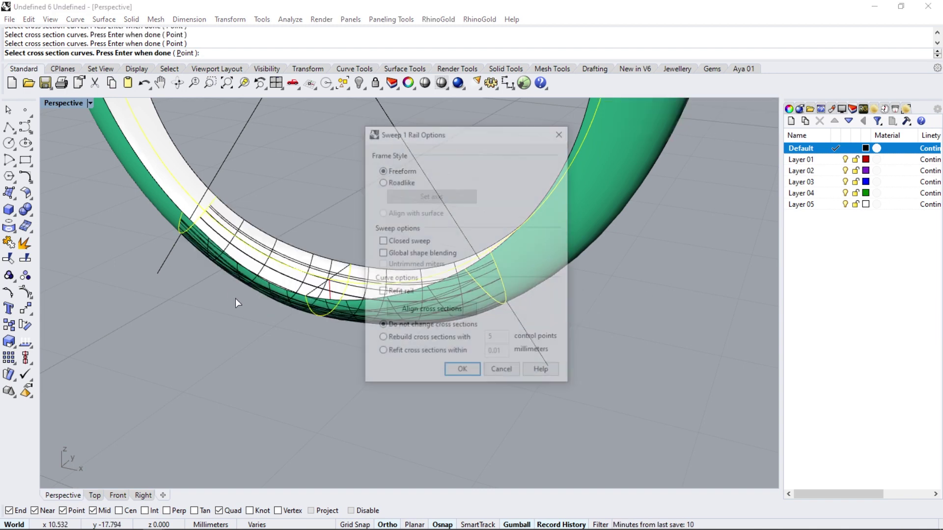
{"action": "key", "text": "Return"}
Narrow the shank's bottom profile sideways in the Right view.
{"action": "right_click_drag", "start_coordinate": [297, 316], "coordinate": [353, 230]}
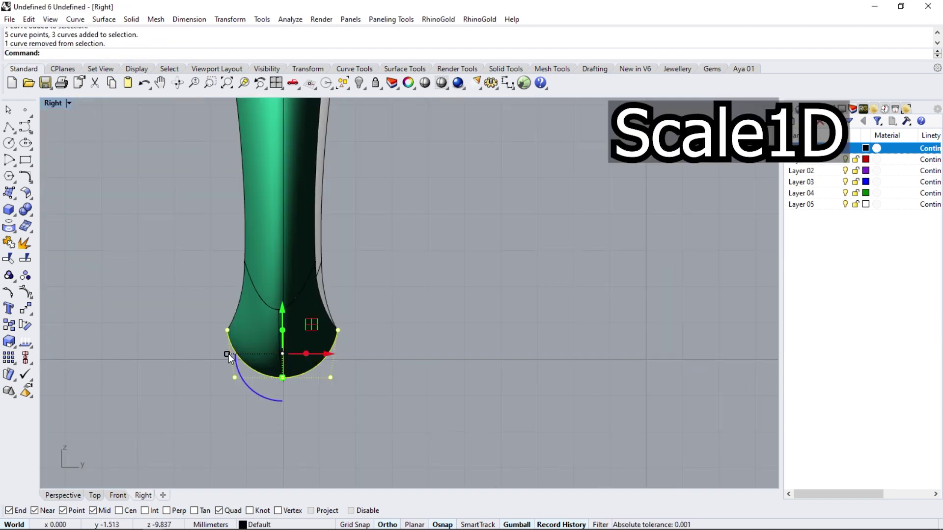
{"action": "left_click_drag", "start_coordinate": [229, 354], "coordinate": [245, 354]}
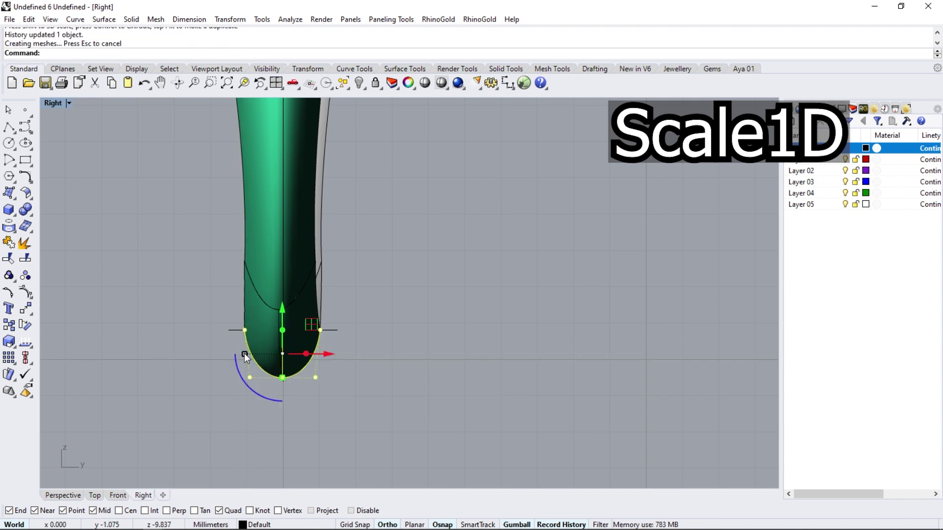
{"action": "left_click", "coordinate": [276, 395]}
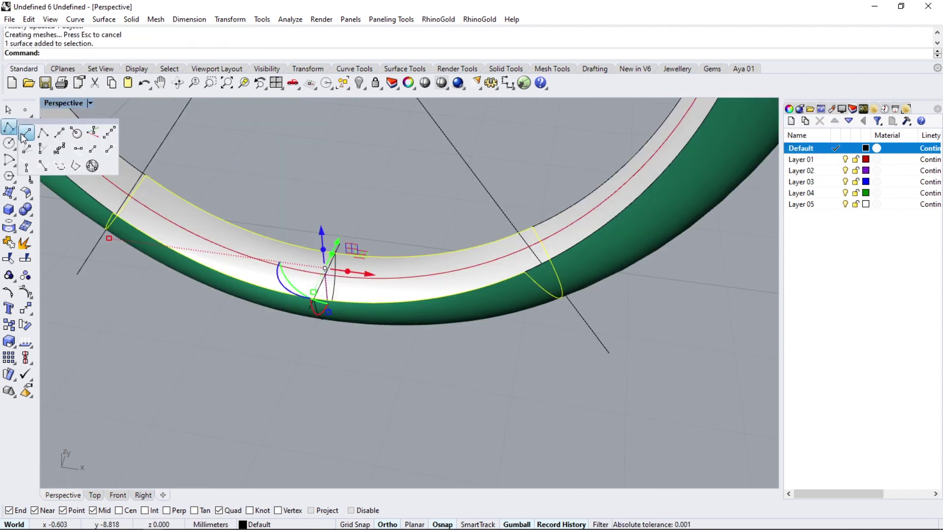
{"action": "left_click", "coordinate": [23, 135]}
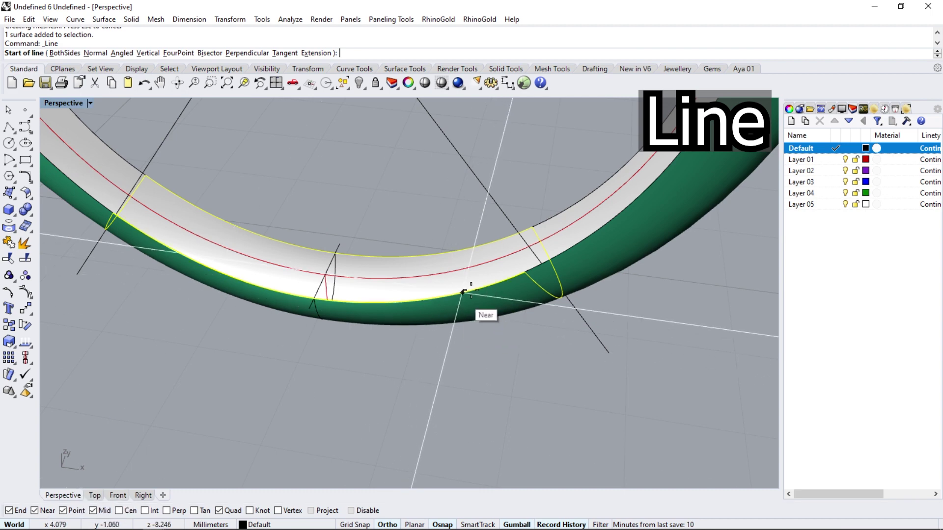
Draw a line across the band section's ends, corner to corner.
{"action": "left_click", "coordinate": [523, 273]}
{"action": "left_click", "coordinate": [533, 227]}
{"action": "key", "text": "Return"}
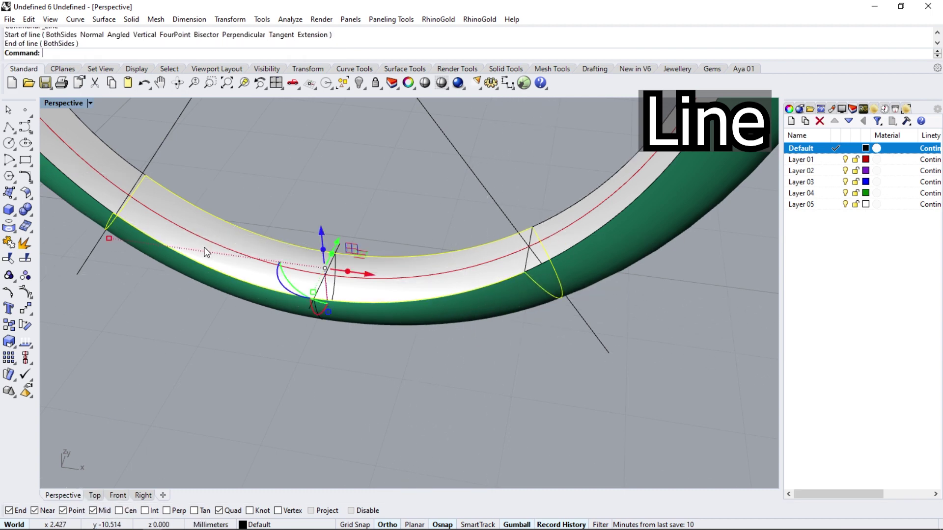
{"action": "key", "text": "Escape"}
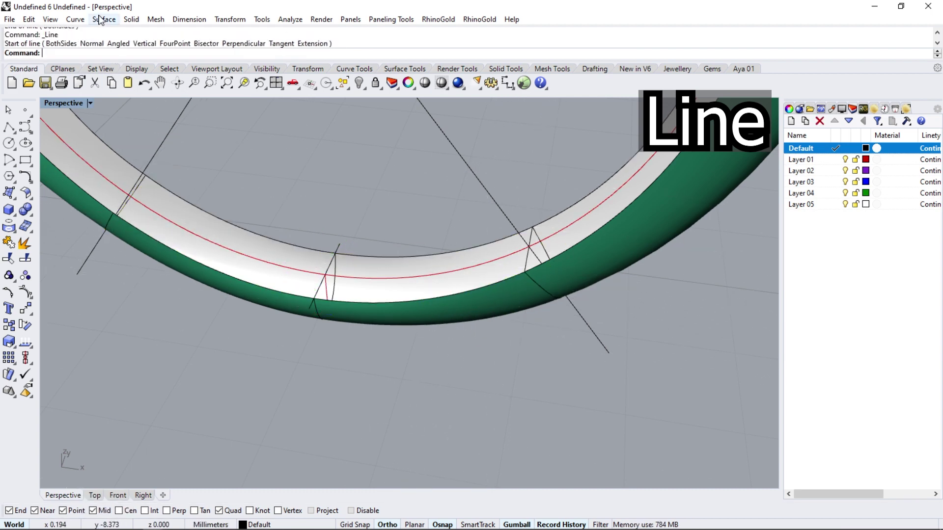
Fill the inner band gap with a two-rail sweep surface.
{"action": "left_click", "coordinate": [103, 19]}
{"action": "left_click", "coordinate": [126, 71]}
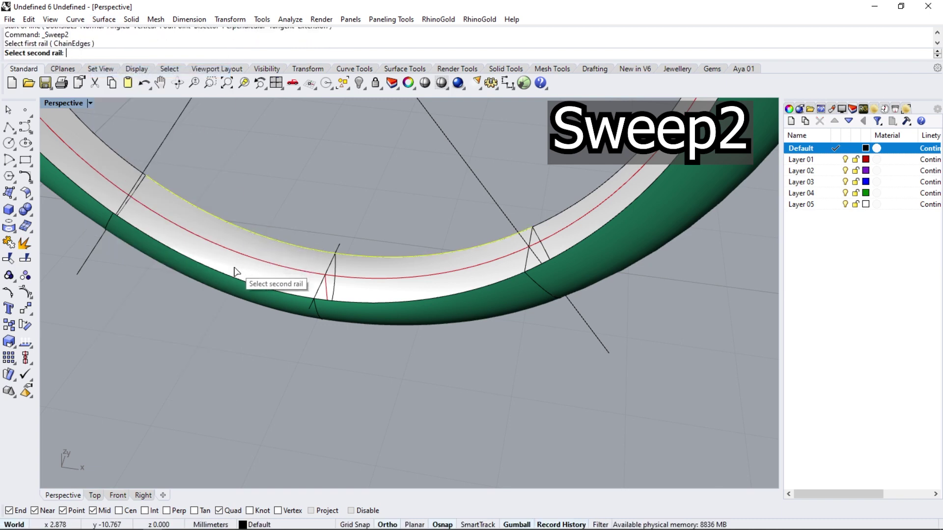
{"action": "key", "text": "Return"}
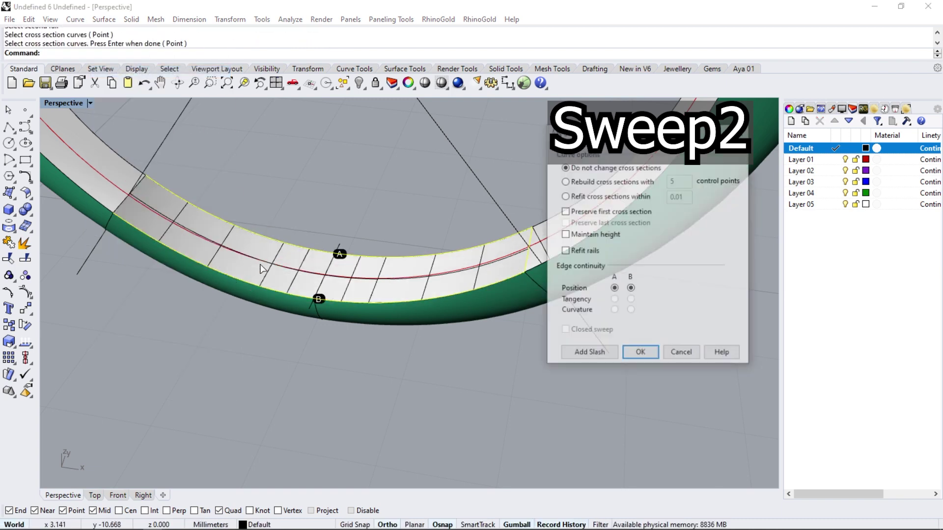
{"action": "key", "text": "Return"}
{"action": "right_click_drag", "start_coordinate": [477, 284], "coordinate": [473, 267]}
Join the new sweep to its neighbour and Cap it into a closed polysurface.
{"action": "left_click", "coordinate": [473, 267]}
{"action": "type", "text": "C"}
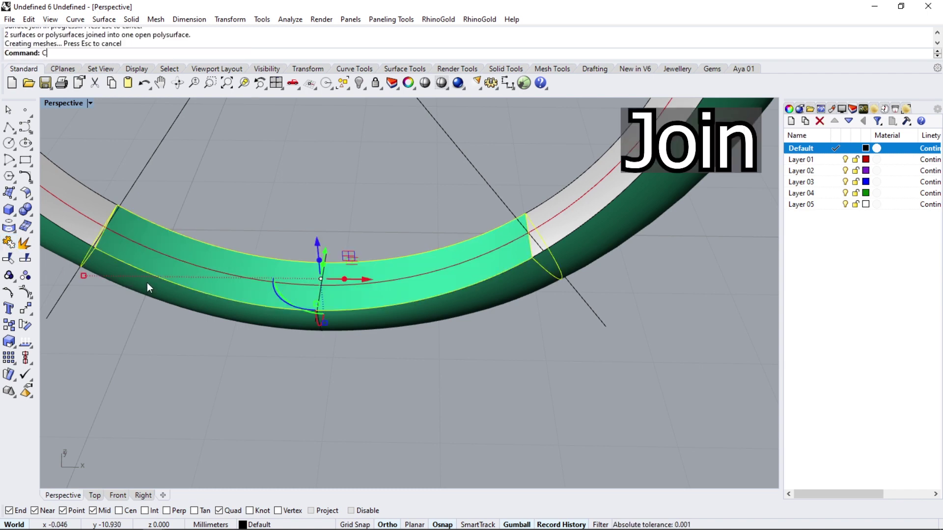
{"action": "type", "text": "cap"}
{"action": "key", "text": "Return"}
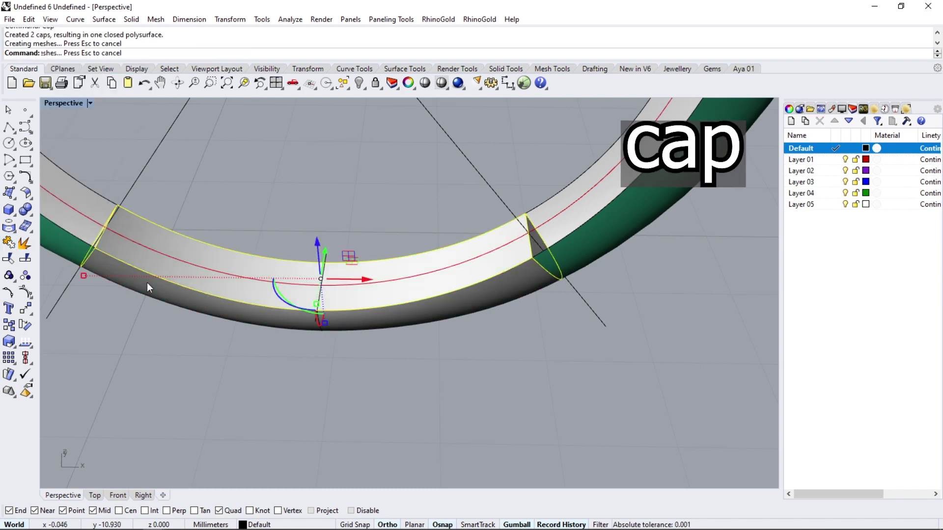
{"action": "scroll", "coordinate": [350, 378], "scroll_direction": "down", "scroll_amount": 5}
{"action": "mouse_move", "coordinate": [352, 403]}
{"action": "right_mouse_down"}
{"action": "mouse_move", "coordinate": [449, 359]}
{"action": "mouse_move", "coordinate": [408, 256]}
{"action": "right_mouse_up"}
Fill the teardrop top rim curve with a Patch surface for a solid domed top.
{"action": "left_click", "coordinate": [408, 256]}
{"action": "scroll", "coordinate": [408, 256], "scroll_direction": "up", "scroll_amount": 3}
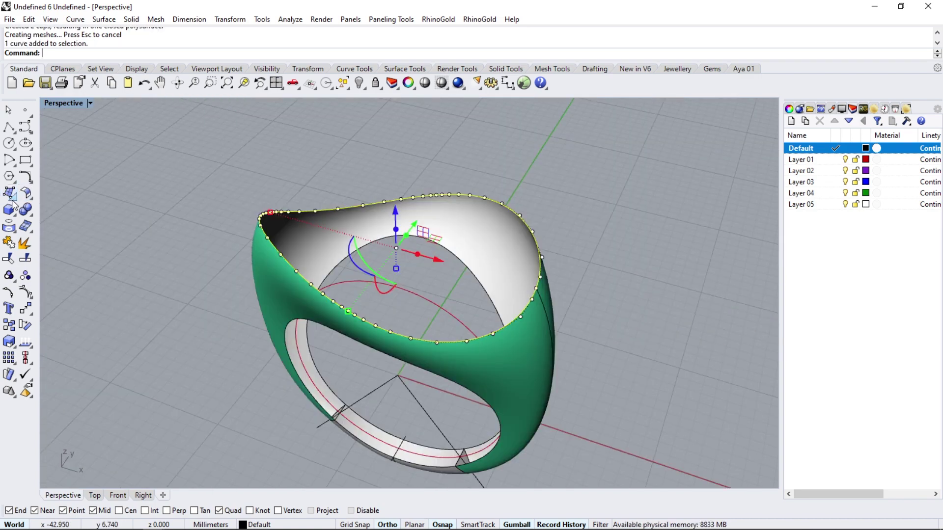
{"action": "left_click", "coordinate": [11, 195]}
{"action": "left_click", "coordinate": [109, 199]}
{"action": "key", "text": "Return"}
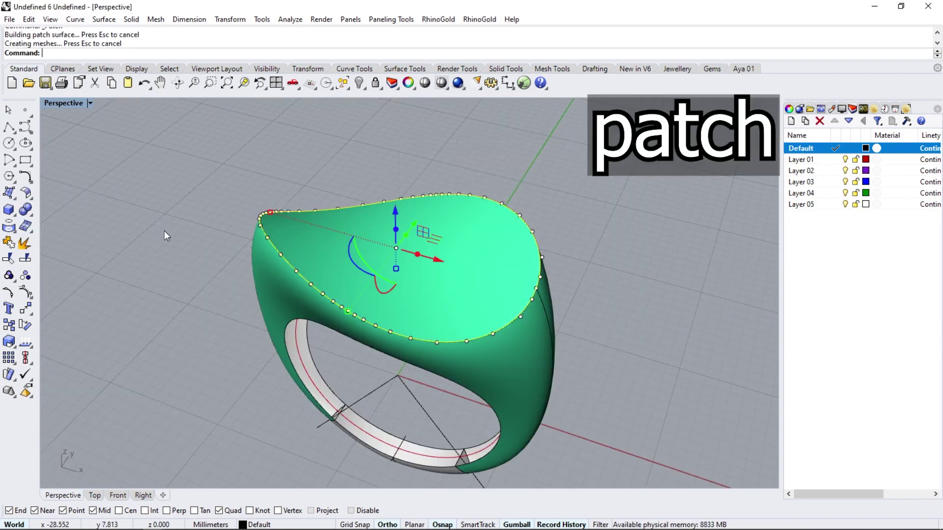
{"action": "mouse_move", "coordinate": [164, 231]}
{"action": "right_mouse_down"}
{"action": "mouse_move", "coordinate": [231, 263]}
{"action": "mouse_move", "coordinate": [421, 248]}
{"action": "mouse_move", "coordinate": [491, 446]}
{"action": "mouse_move", "coordinate": [550, 392]}
{"action": "mouse_move", "coordinate": [410, 249]}
{"action": "mouse_move", "coordinate": [245, 227]}
{"action": "right_mouse_up"}
{"action": "mouse_move", "coordinate": [179, 273]}
{"action": "right_mouse_down"}
{"action": "mouse_move", "coordinate": [203, 266]}
{"action": "mouse_move", "coordinate": [368, 315]}
{"action": "right_mouse_up"}
{"action": "scroll", "coordinate": [303, 311], "scroll_direction": "up", "scroll_amount": 2}
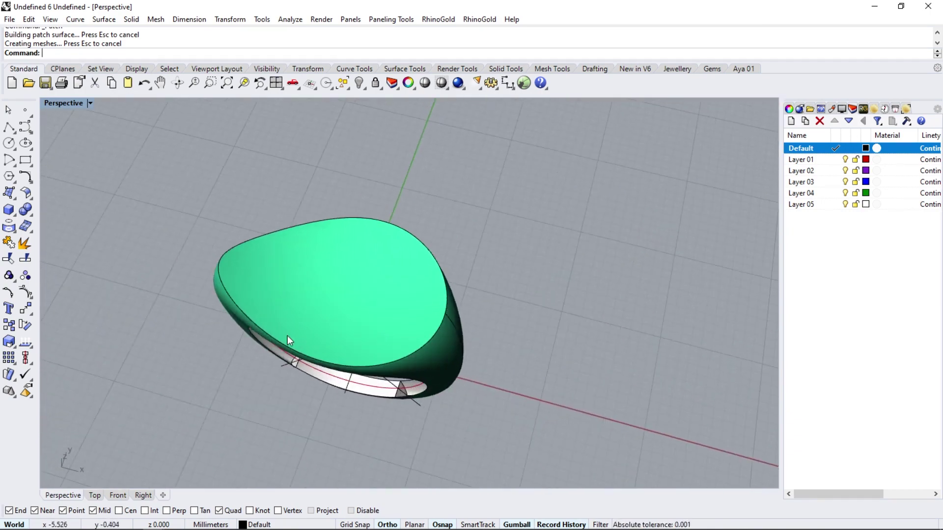
Offset the top rim curve 2 mm inward on the surface.
{"action": "left_click", "coordinate": [27, 191]}
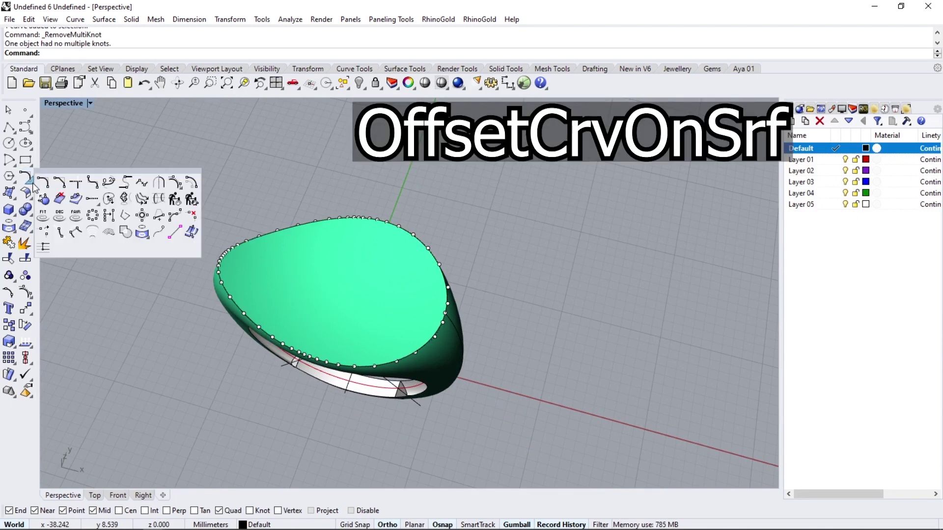
{"action": "left_click", "coordinate": [59, 201]}
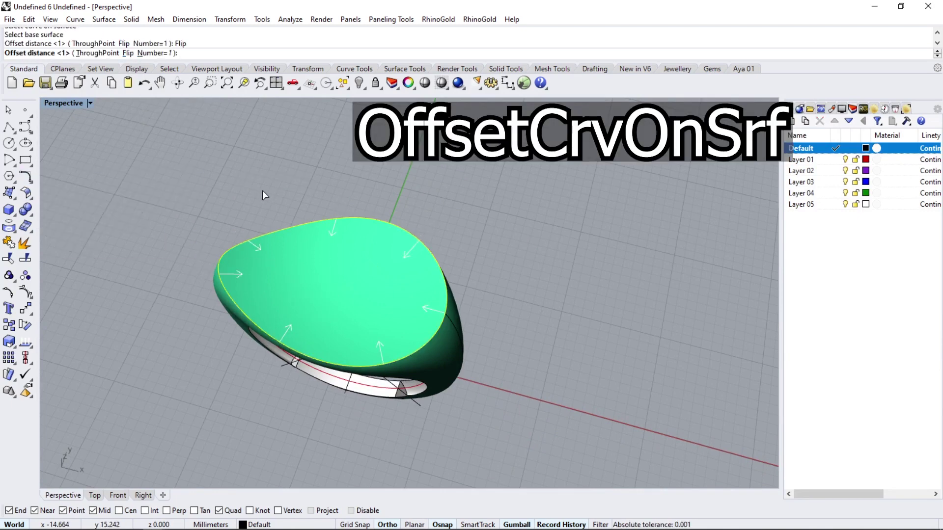
{"action": "type", "text": "2"}
{"action": "key", "text": "Return"}
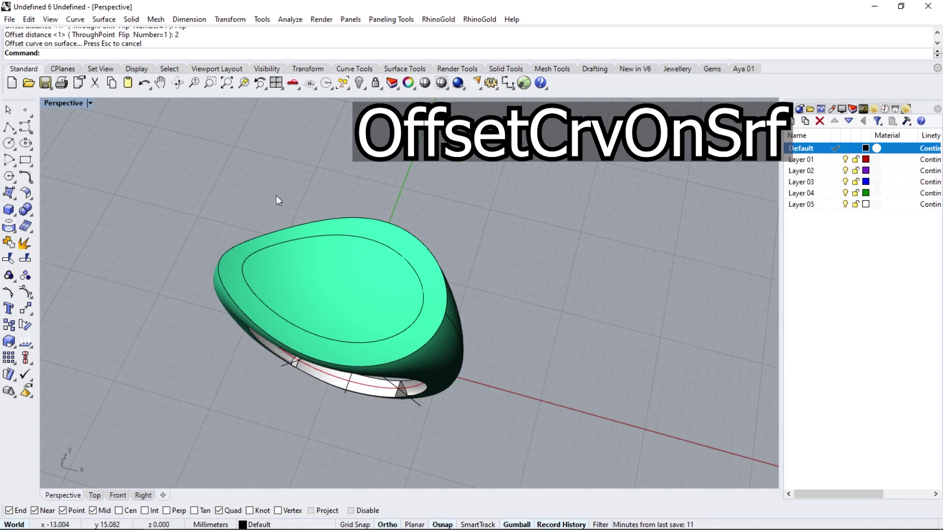
Draw a line across the inner outline from front to back.
{"action": "left_click", "coordinate": [14, 132]}
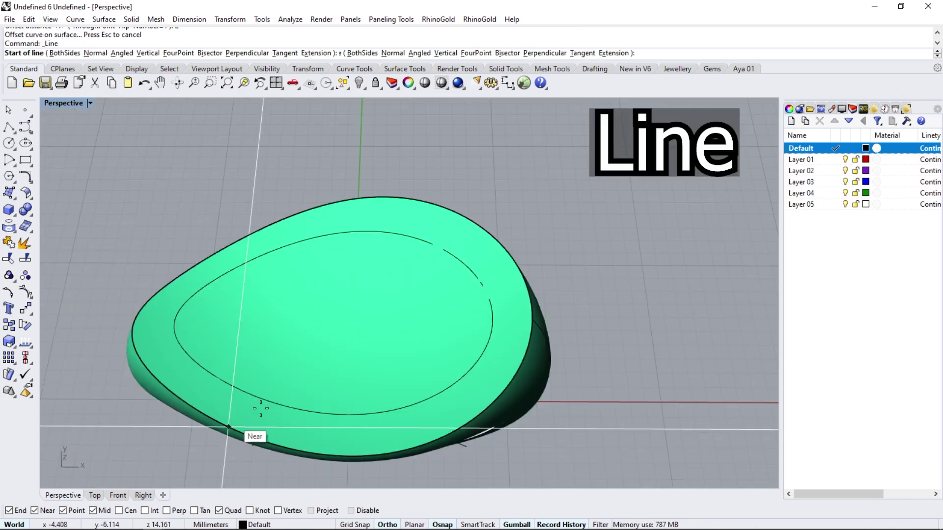
{"action": "left_click", "coordinate": [330, 414]}
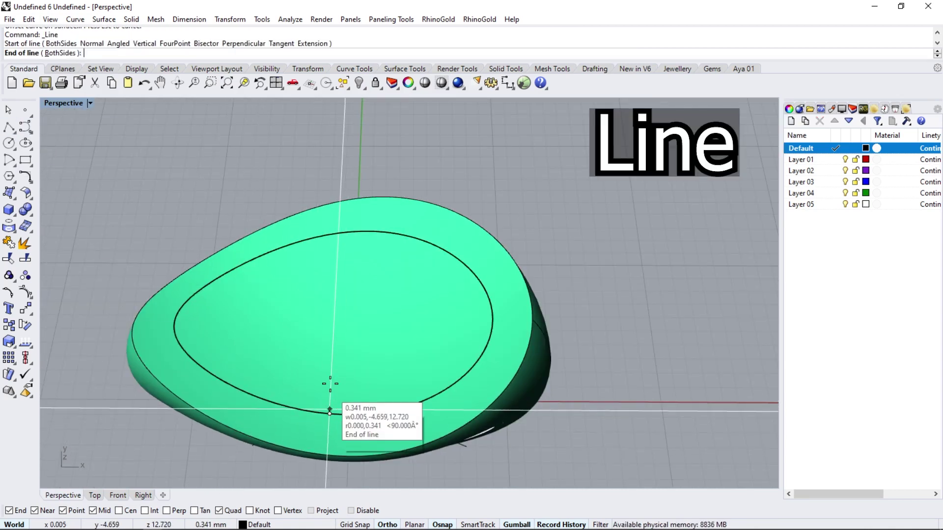
{"action": "left_click", "coordinate": [347, 232]}
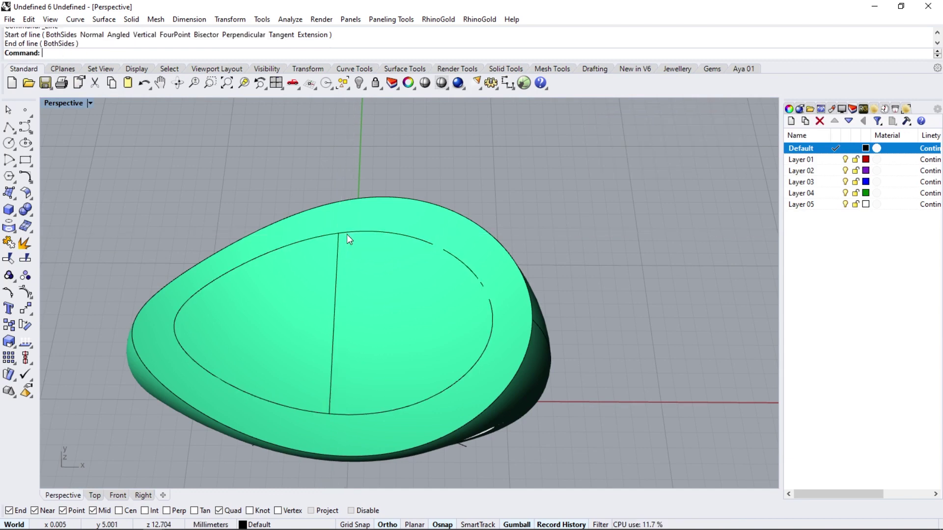
{"action": "right_click_drag", "start_coordinate": [346, 234], "coordinate": [320, 221]}
Rebuild the new line with the default settings.
{"action": "left_click", "coordinate": [314, 151]}
{"action": "left_click", "coordinate": [26, 177]}
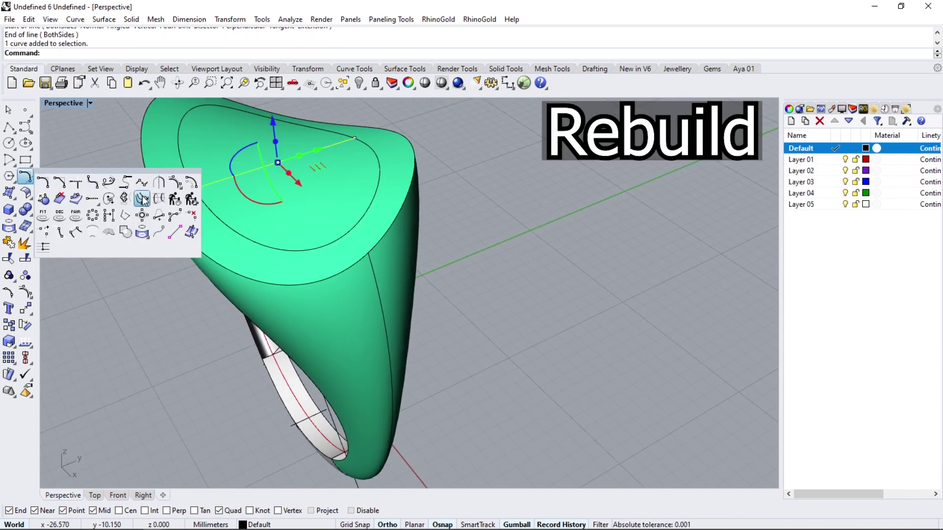
{"action": "left_click", "coordinate": [175, 199]}
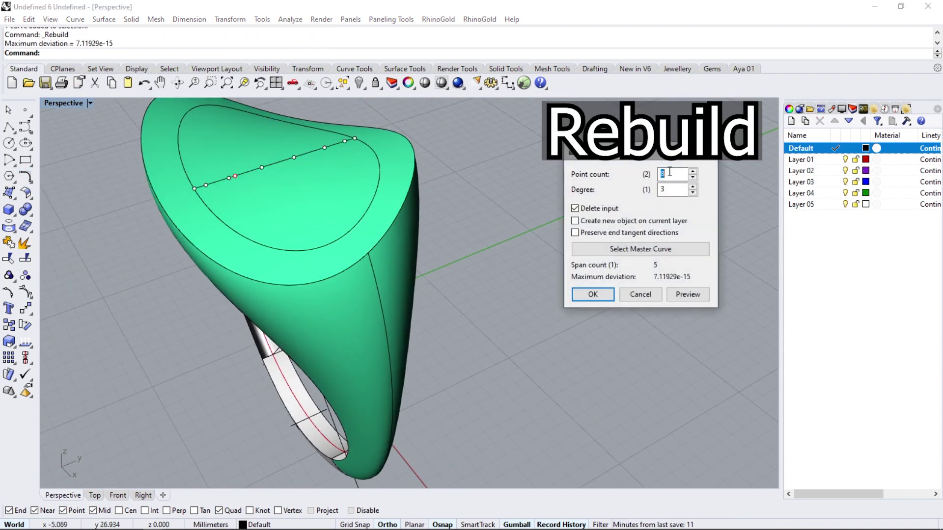
{"action": "key", "text": "Return"}
{"action": "key", "text": "ctrl+alt+w"}
{"action": "key", "text": "ctrl+alt+s"}
Lift the line's middle point with the gumball into an arch.
{"action": "scroll", "coordinate": [365, 294], "scroll_direction": "down", "scroll_amount": 3}
{"action": "mouse_move", "coordinate": [364, 295]}
{"action": "right_mouse_down"}
{"action": "mouse_move", "coordinate": [308, 204]}
{"action": "mouse_move", "coordinate": [311, 230]}
{"action": "right_mouse_up"}
{"action": "scroll", "coordinate": [311, 231], "scroll_direction": "up", "scroll_amount": 4}
{"action": "left_click_drag", "start_coordinate": [314, 240], "coordinate": [333, 195]}
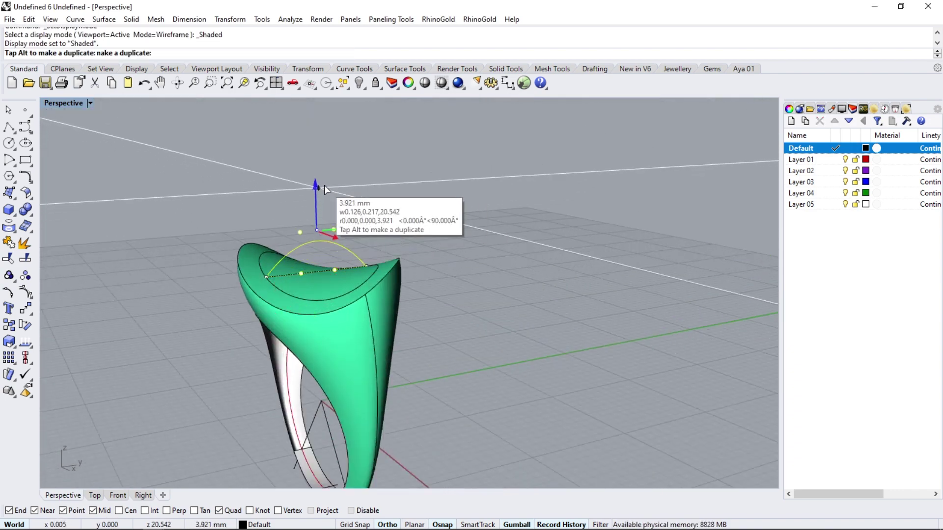
{"action": "scroll", "coordinate": [324, 246], "scroll_direction": "up", "scroll_amount": 3}
Rebuild the arched curve.
{"action": "left_click", "coordinate": [32, 182]}
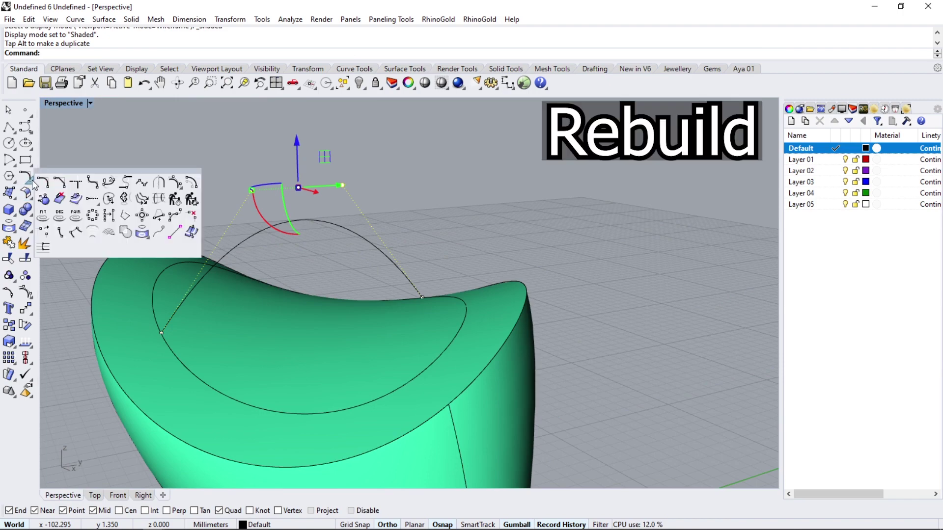
{"action": "left_click", "coordinate": [175, 200]}
{"action": "left_click", "coordinate": [294, 222]}
{"action": "key", "text": "Return"}
{"action": "key", "text": "Return"}
{"action": "right_click_drag", "start_coordinate": [143, 248], "coordinate": [246, 276]}
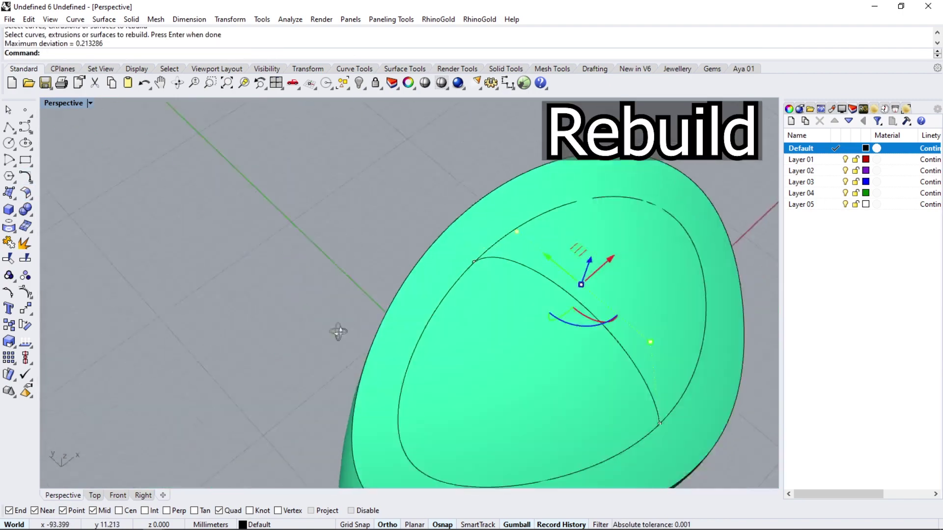
{"action": "scroll", "coordinate": [324, 299], "scroll_direction": "down", "scroll_amount": 3}
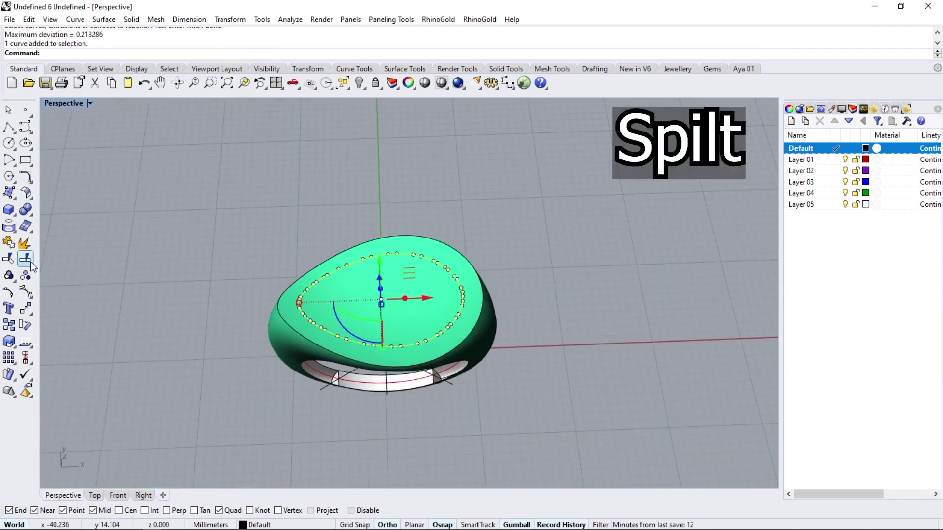
Split the beaded teardrop outline at picked points into 4 pieces.
{"action": "left_click", "coordinate": [90, 53]}
{"action": "scroll", "coordinate": [427, 305], "scroll_direction": "up", "scroll_amount": 3}
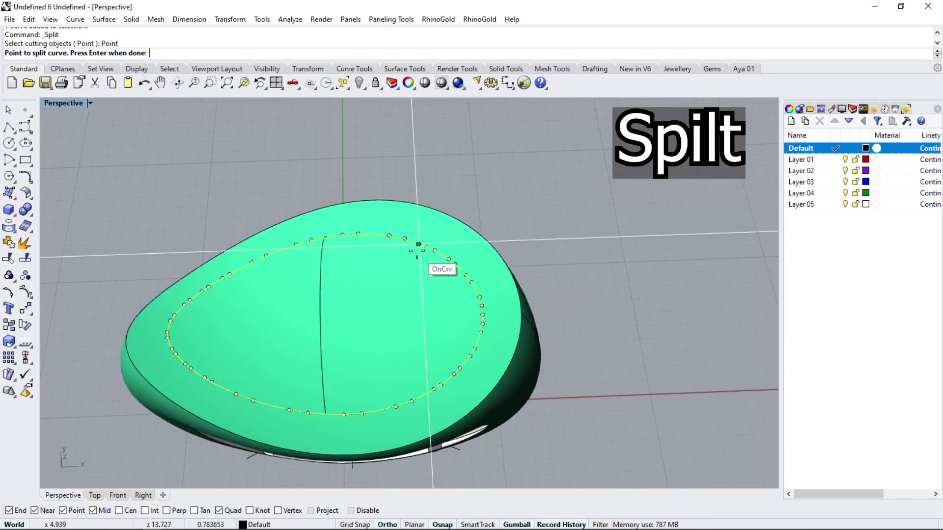
{"action": "scroll", "coordinate": [428, 256], "scroll_direction": "up", "scroll_amount": 2}
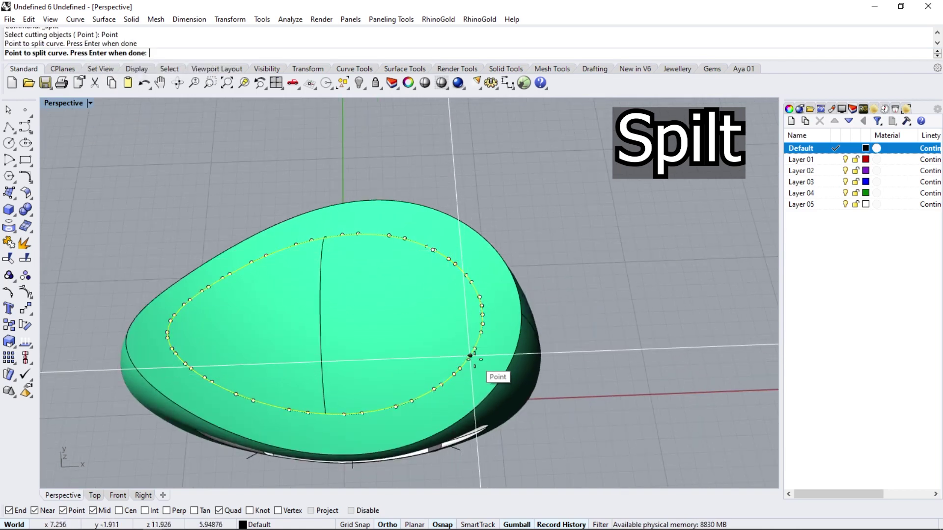
{"action": "left_click", "coordinate": [457, 372]}
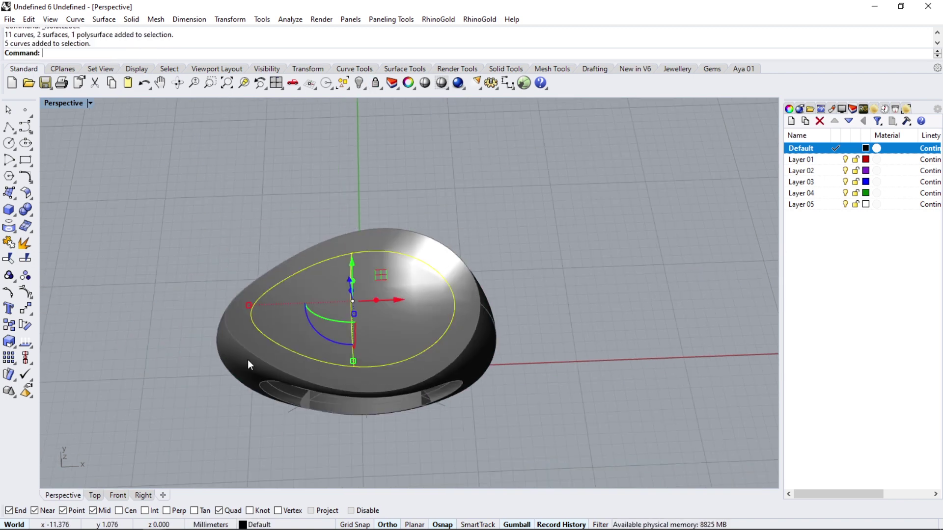
{"action": "right_click_drag", "start_coordinate": [248, 359], "coordinate": [259, 287]}
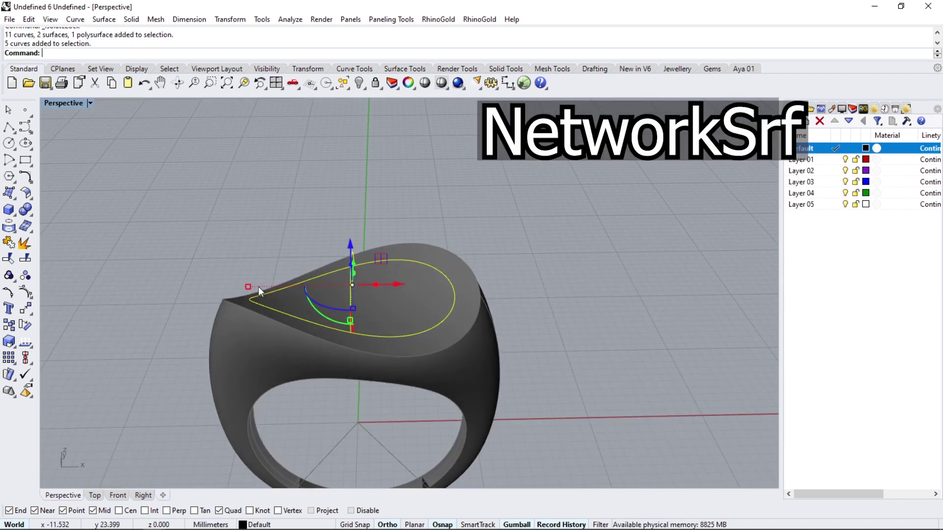
Build a curve-network dome surface from the arch and inner outline.
{"action": "left_click", "coordinate": [108, 19]}
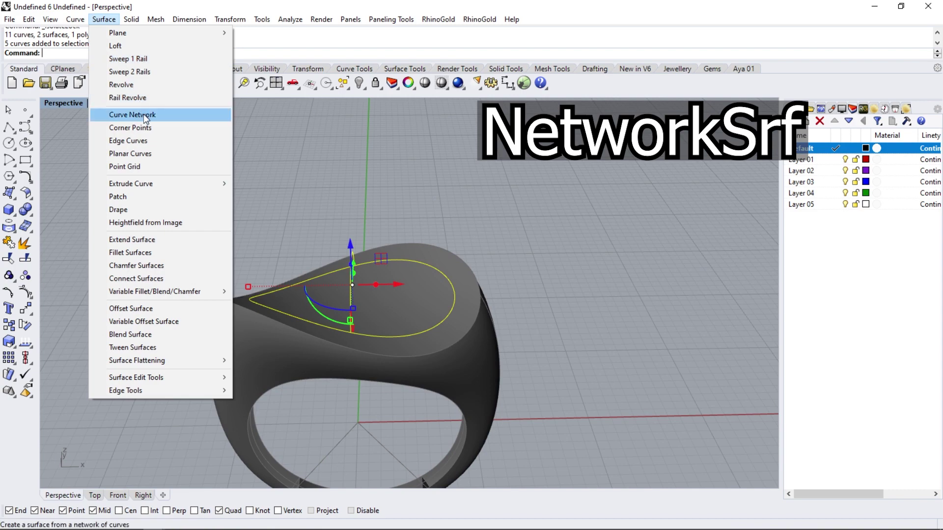
{"action": "left_click", "coordinate": [143, 114]}
{"action": "key", "text": "Return"}
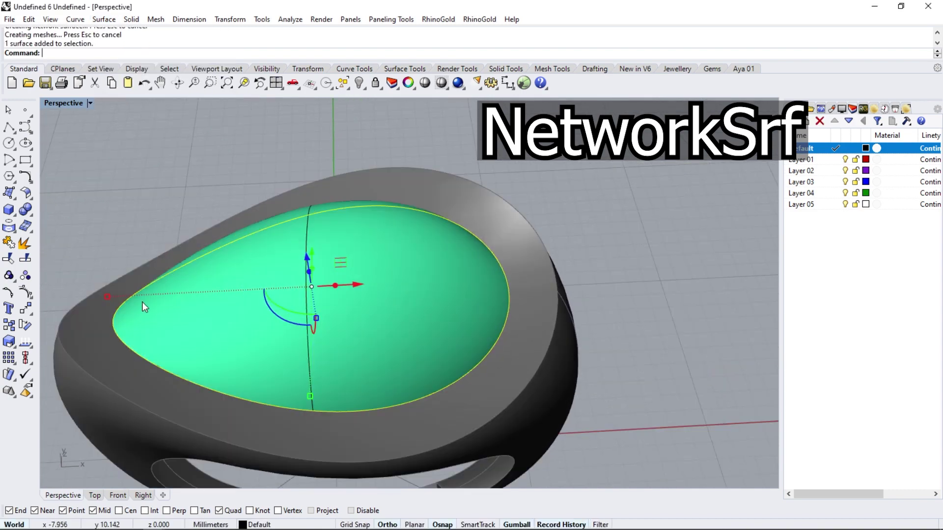
{"action": "left_click", "coordinate": [15, 309]}
Inspect the dome's control points, then hide them and switch to the Front view.
{"action": "right_click_drag", "start_coordinate": [51, 297], "coordinate": [419, 233]}
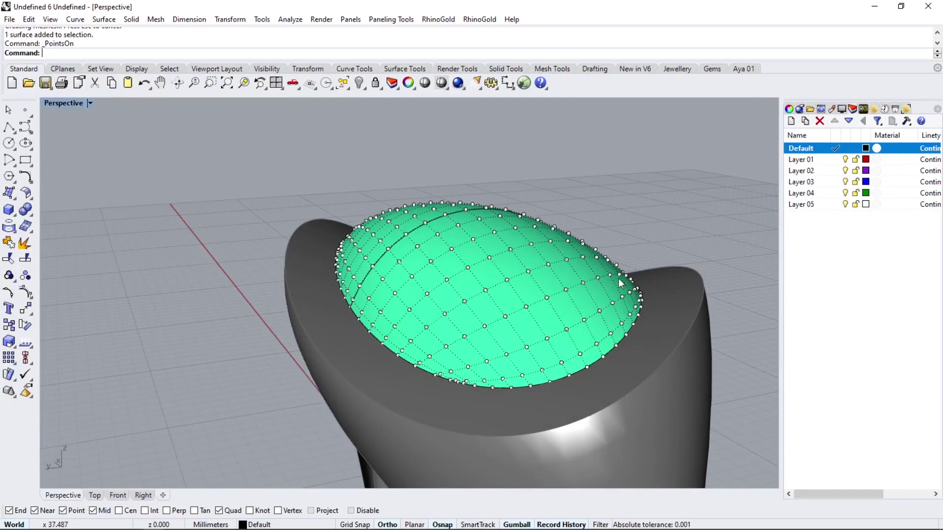
{"action": "mouse_move", "coordinate": [578, 367]}
{"action": "right_mouse_down"}
{"action": "mouse_move", "coordinate": [326, 366]}
{"action": "mouse_move", "coordinate": [421, 225]}
{"action": "mouse_move", "coordinate": [425, 332]}
{"action": "right_mouse_up"}
{"action": "key", "text": "Escape"}
{"action": "scroll", "coordinate": [328, 366], "scroll_direction": "down", "scroll_amount": 3}
{"action": "left_click", "coordinate": [120, 495]}
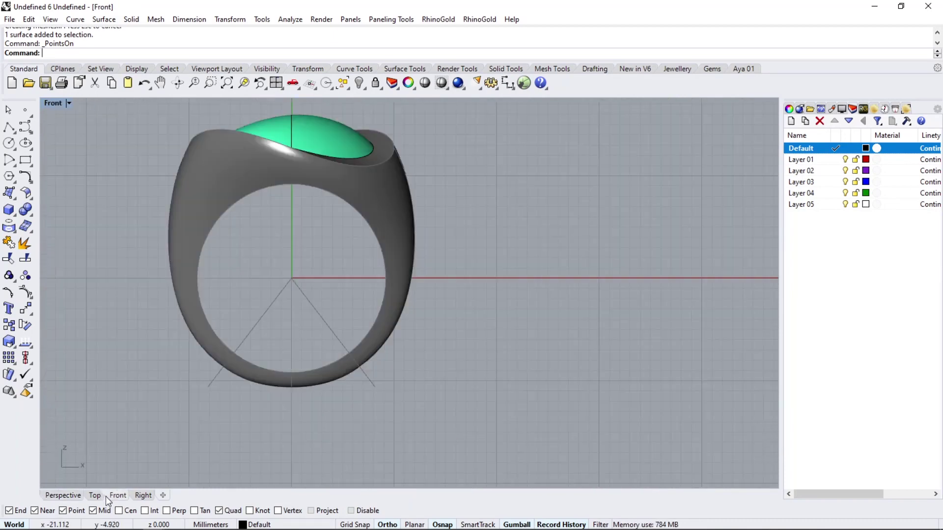
{"action": "scroll", "coordinate": [324, 307], "scroll_direction": "down", "scroll_amount": 3}
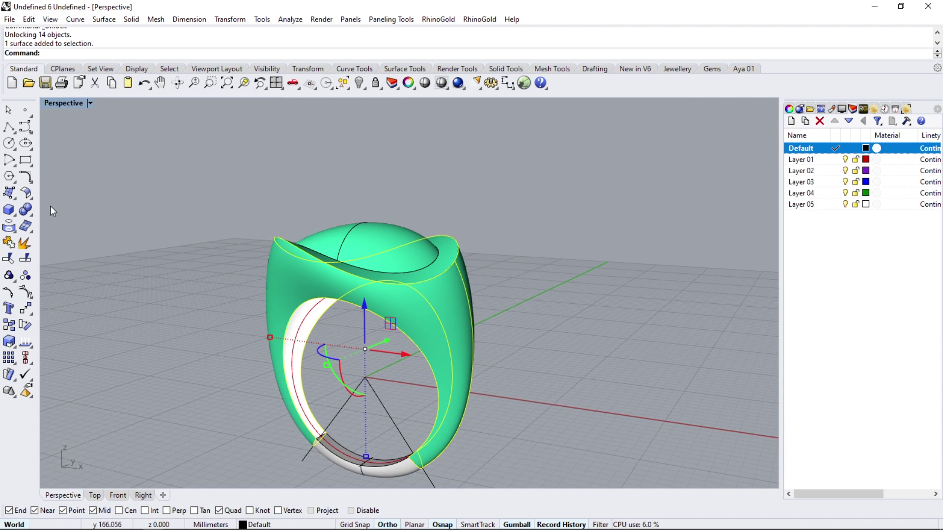
Isolate the shank parts and select the green shank surface.
{"action": "left_click", "coordinate": [381, 90]}
{"action": "left_click", "coordinate": [429, 107]}
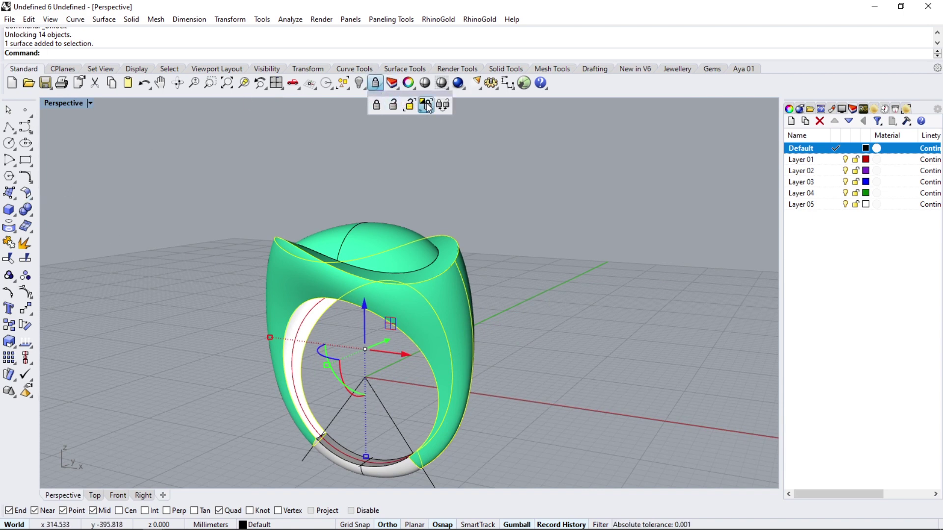
{"action": "left_click", "coordinate": [433, 313]}
Offset the shank surface 0.25 with Solid=No, then hide the new offset.
{"action": "left_click", "coordinate": [31, 198]}
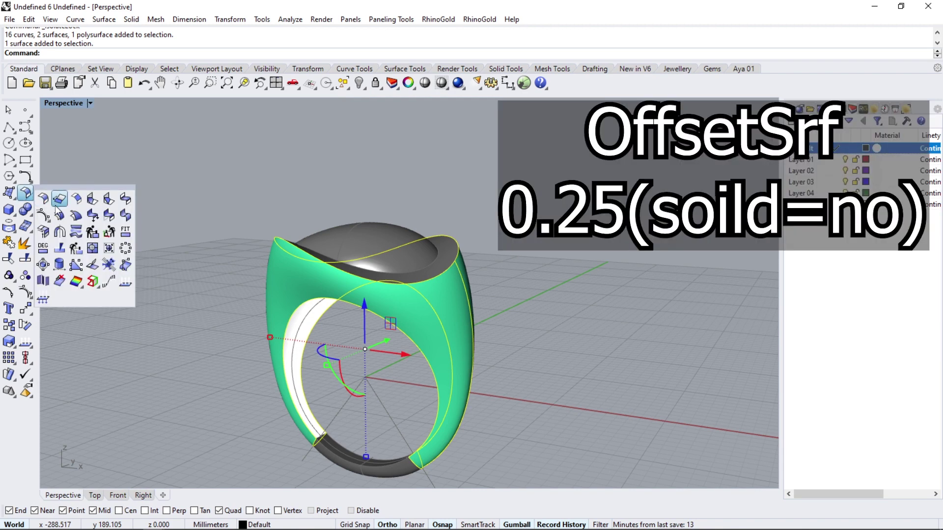
{"action": "left_click", "coordinate": [59, 206]}
{"action": "left_click", "coordinate": [292, 53]}
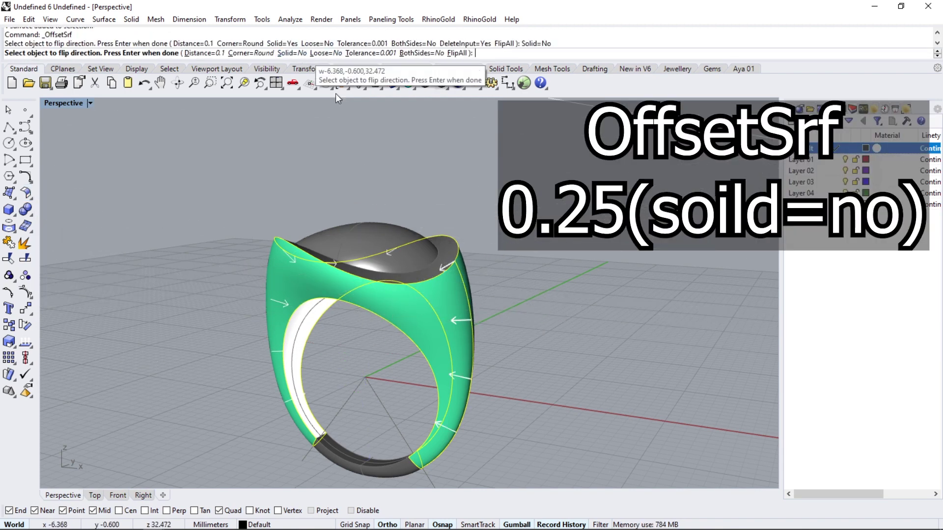
{"action": "type", "text": "0.25"}
{"action": "key", "text": "Return"}
{"action": "key", "text": "Return"}
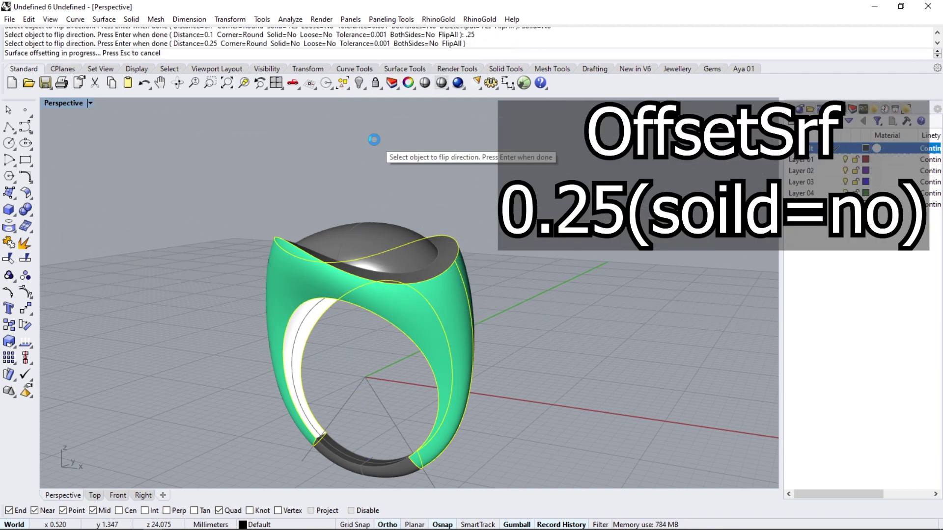
{"action": "left_click", "coordinate": [360, 84]}
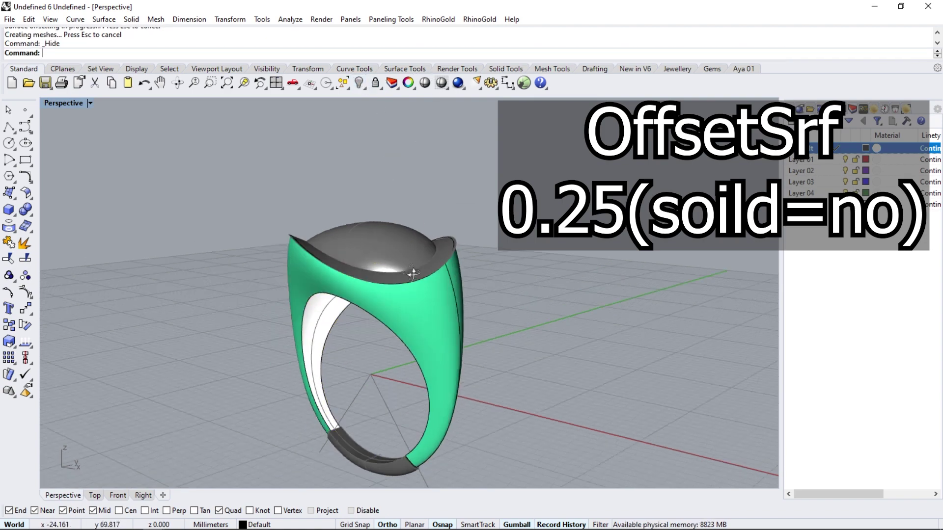
{"action": "right_click_drag", "start_coordinate": [373, 206], "coordinate": [452, 278]}
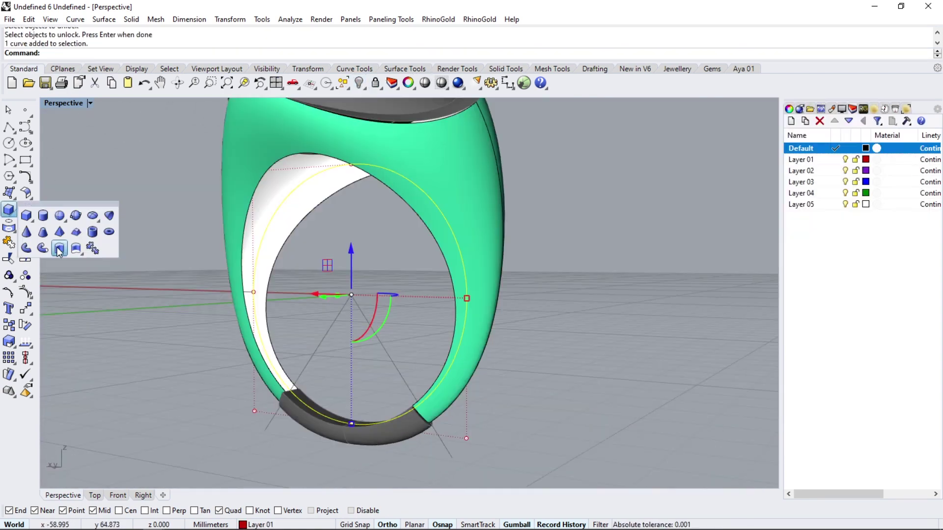
Extrude the finger circle both ways into a solid cylinder through the shank.
{"action": "left_click", "coordinate": [200, 53]}
{"action": "key", "text": "Return"}
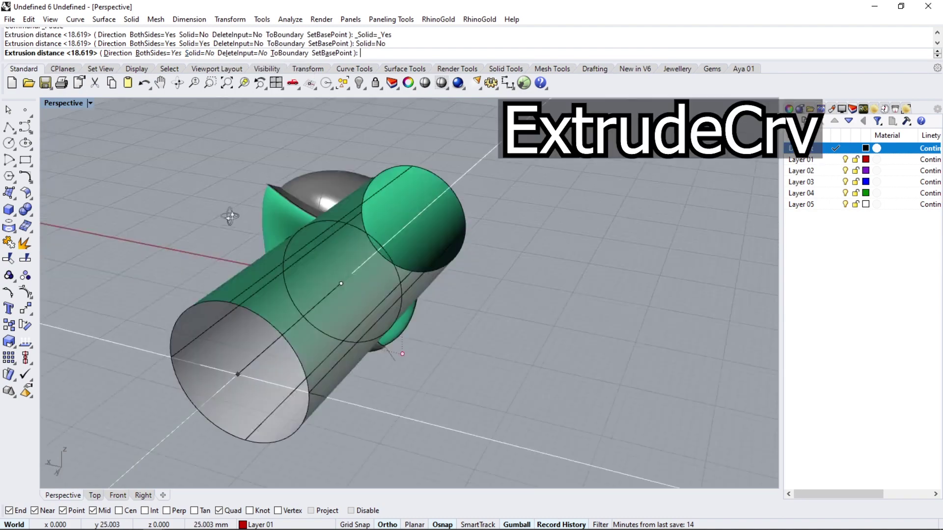
{"action": "mouse_move", "coordinate": [255, 206]}
{"action": "right_mouse_down"}
{"action": "mouse_move", "coordinate": [221, 242]}
{"action": "mouse_move", "coordinate": [199, 292]}
{"action": "mouse_move", "coordinate": [281, 248]}
{"action": "mouse_move", "coordinate": [322, 292]}
{"action": "right_mouse_up"}
{"action": "key", "text": "Escape"}
{"action": "scroll", "coordinate": [282, 248], "scroll_direction": "up", "scroll_amount": 5}
{"action": "scroll", "coordinate": [272, 222], "scroll_direction": "up", "scroll_amount": 5}
{"action": "scroll", "coordinate": [273, 222], "scroll_direction": "down", "scroll_amount": 5}
Offset the extruded cylinder 0.25 as a surface.
{"action": "left_click", "coordinate": [346, 328]}
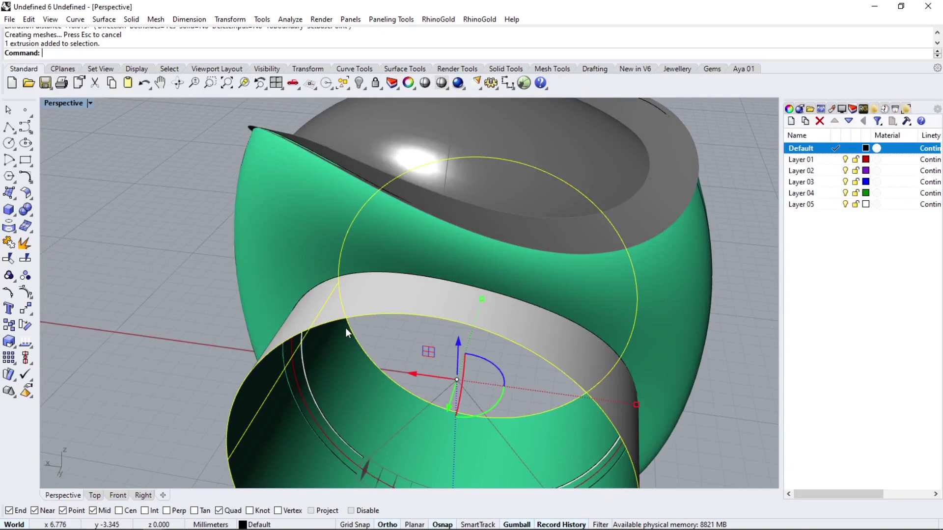
{"action": "left_click", "coordinate": [32, 198]}
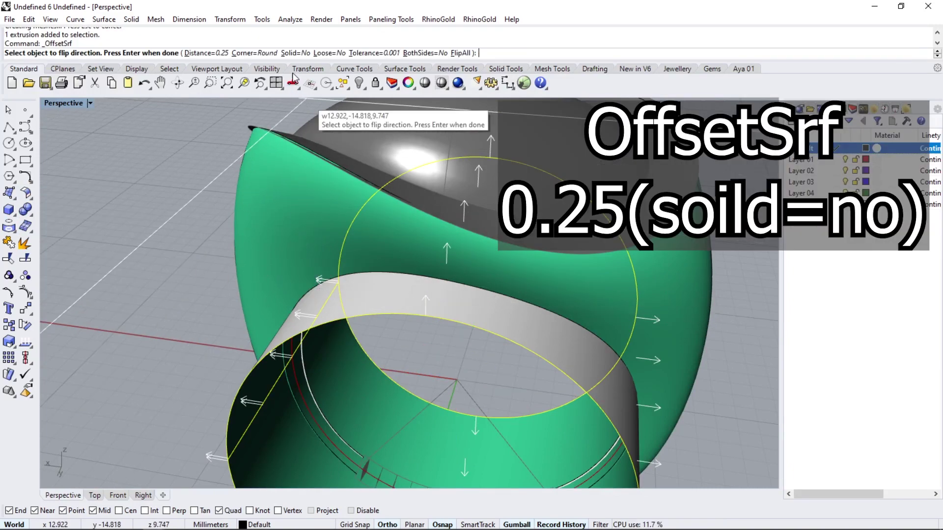
{"action": "key", "text": "Return"}
{"action": "scroll", "coordinate": [358, 252], "scroll_direction": "down", "scroll_amount": 5}
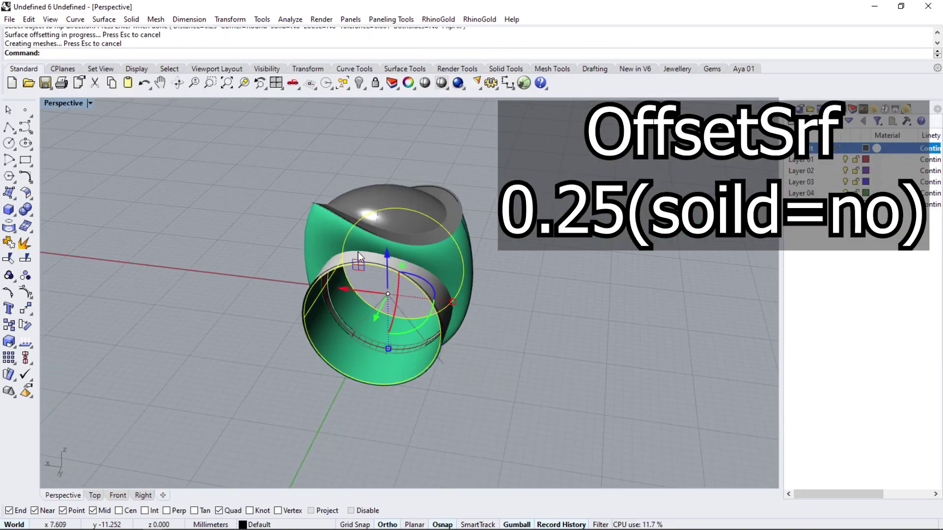
Move the offset cylinder onto Layer 02 via Change Object Layer.
{"action": "right_click", "coordinate": [829, 172]}
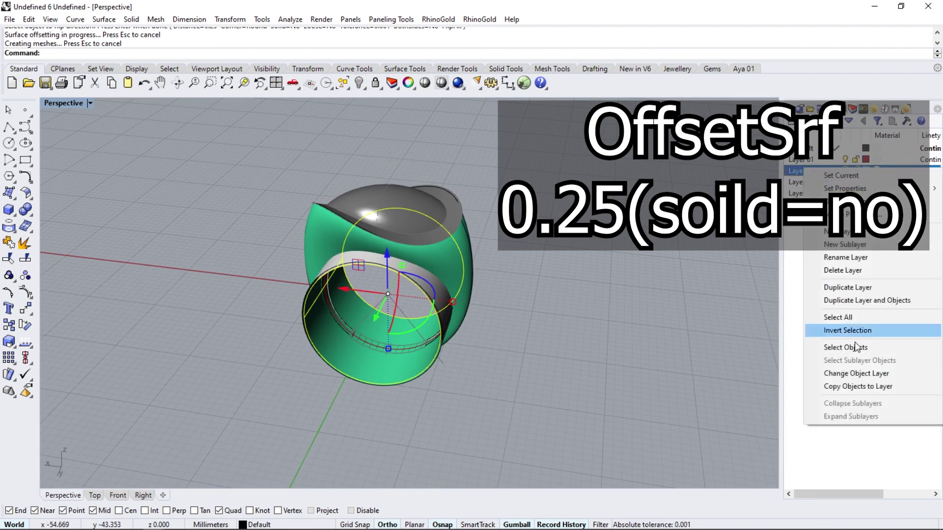
{"action": "left_click", "coordinate": [849, 370]}
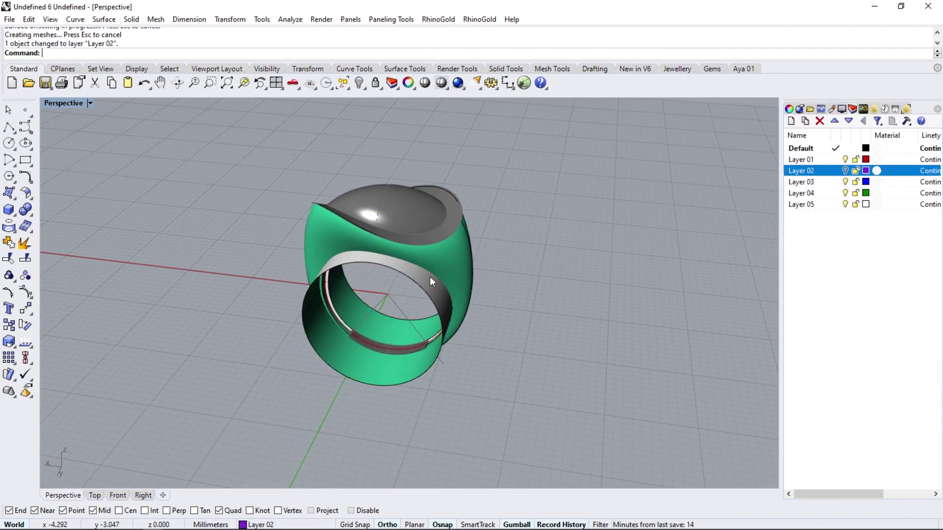
{"action": "right_click_drag", "start_coordinate": [430, 281], "coordinate": [477, 207]}
{"action": "scroll", "coordinate": [477, 208], "scroll_direction": "up", "scroll_amount": 10}
{"action": "left_click", "coordinate": [99, 203]}
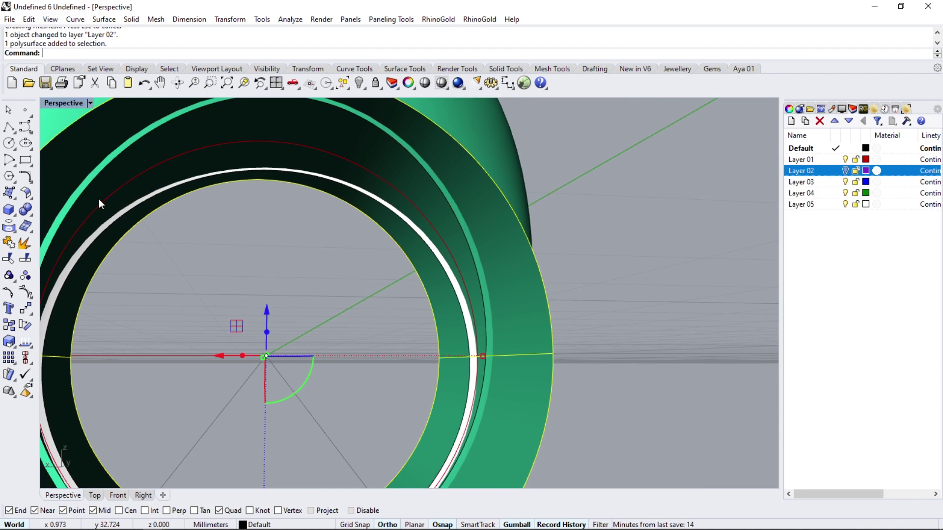
Trim away the thin white inner strip of the ring with the selected cutter.
{"action": "left_click", "coordinate": [24, 274]}
{"action": "left_click", "coordinate": [457, 228]}
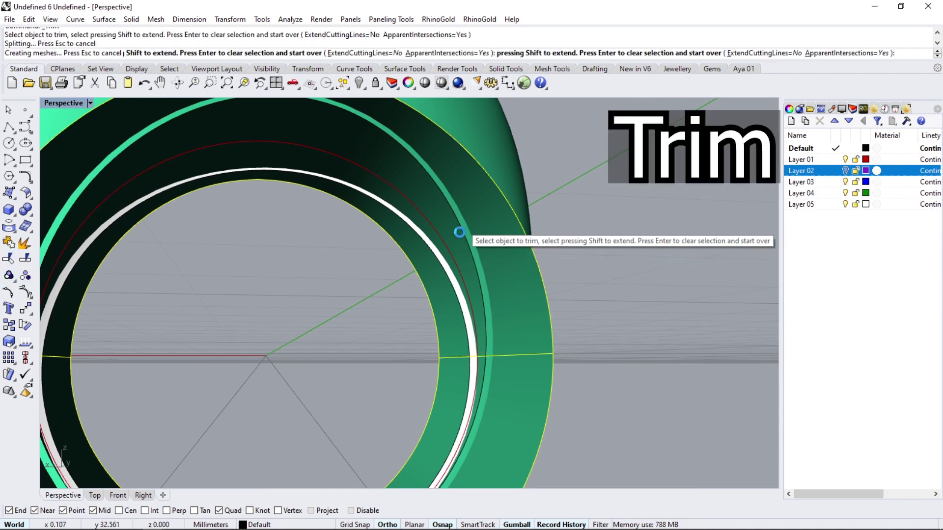
{"action": "left_click", "coordinate": [441, 260]}
{"action": "left_click", "coordinate": [471, 283]}
{"action": "scroll", "coordinate": [477, 249], "scroll_direction": "down", "scroll_amount": 4}
{"action": "scroll", "coordinate": [447, 314], "scroll_direction": "down", "scroll_amount": 1}
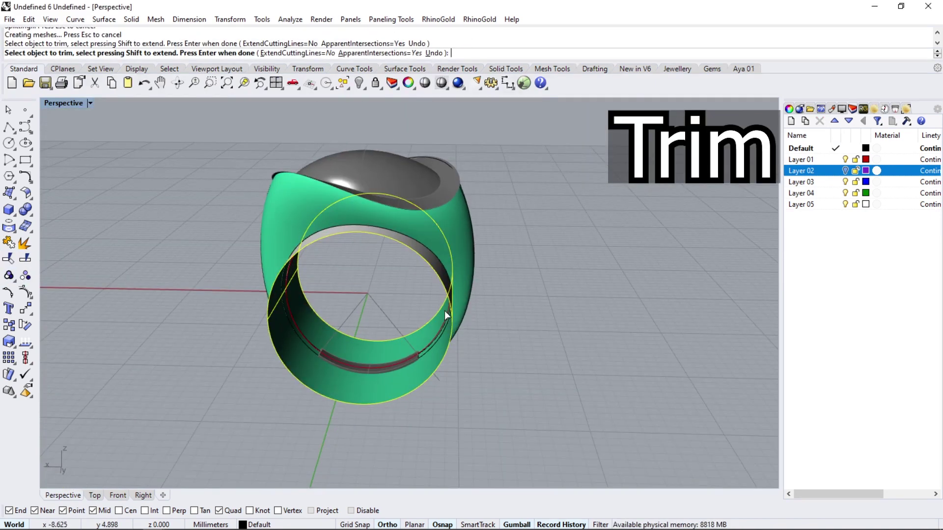
{"action": "key", "text": "Return"}
Duplicate the shank's open border edges around the finger opening and join them.
{"action": "left_click", "coordinate": [25, 226]}
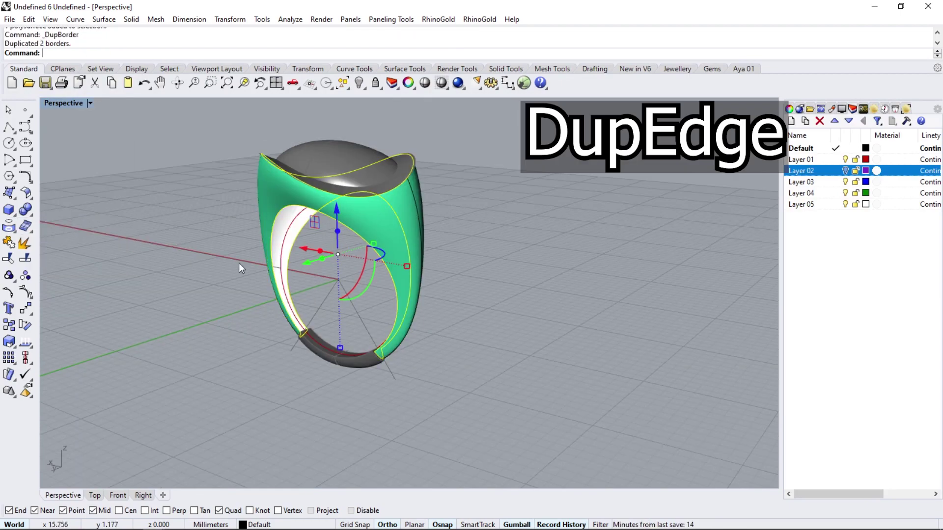
{"action": "scroll", "coordinate": [309, 318], "scroll_direction": "up", "scroll_amount": 3}
{"action": "right_click_drag", "start_coordinate": [309, 319], "coordinate": [139, 303]}
{"action": "right_click_drag", "start_coordinate": [235, 299], "coordinate": [344, 294]}
{"action": "left_click", "coordinate": [9, 258]}
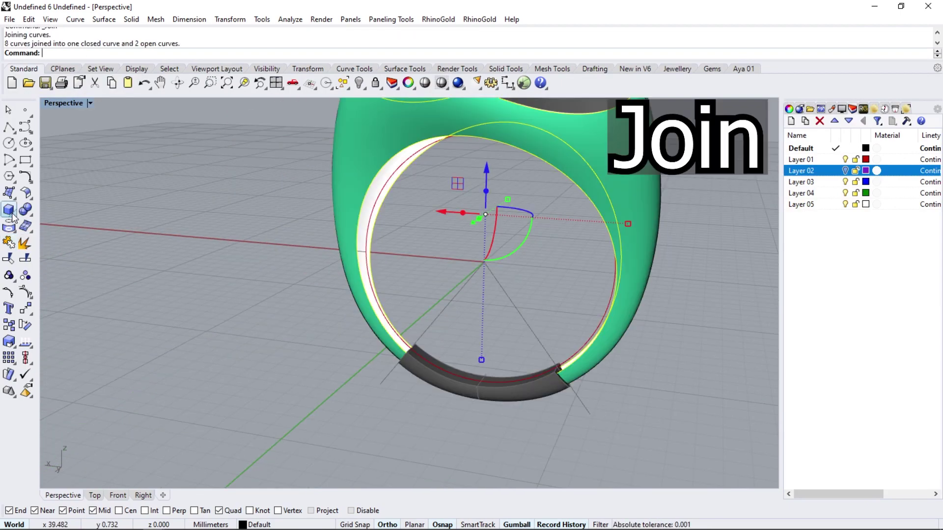
Run a 0.5 diameter pipe along the joined edge curve and view the whole ring.
{"action": "left_click", "coordinate": [9, 210]}
{"action": "left_click", "coordinate": [43, 249]}
{"action": "key", "text": "Return"}
{"action": "key", "text": "Return"}
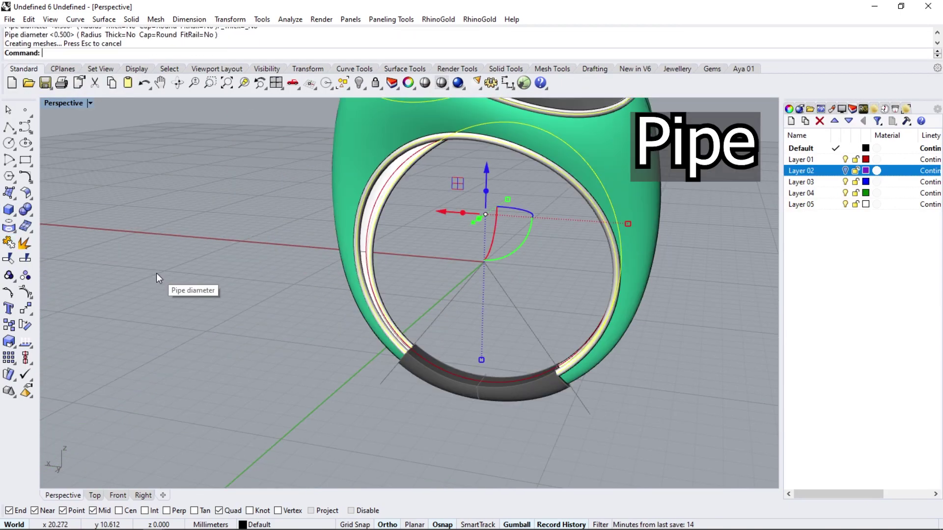
{"action": "scroll", "coordinate": [564, 347], "scroll_direction": "up", "scroll_amount": 3}
{"action": "scroll", "coordinate": [583, 333], "scroll_direction": "up", "scroll_amount": 3}
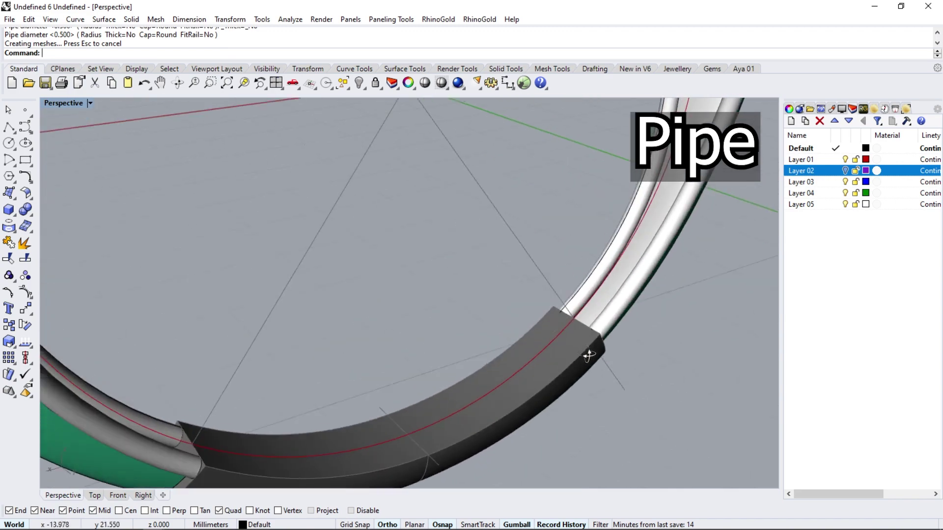
{"action": "scroll", "coordinate": [583, 332], "scroll_direction": "up", "scroll_amount": 2}
{"action": "scroll", "coordinate": [415, 262], "scroll_direction": "down", "scroll_amount": 5}
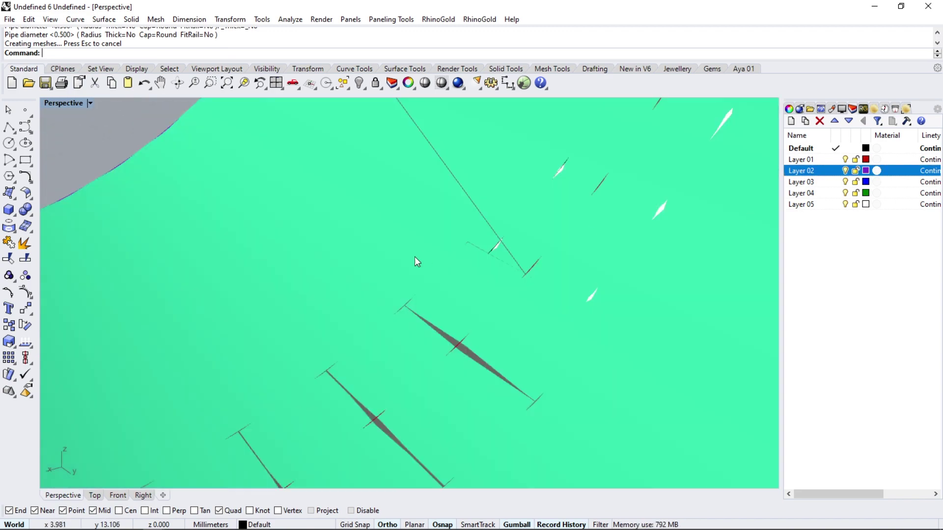
{"action": "scroll", "coordinate": [493, 291], "scroll_direction": "down", "scroll_amount": 3}
{"action": "mouse_move", "coordinate": [493, 291]}
{"action": "right_mouse_down"}
{"action": "mouse_move", "coordinate": [491, 360]}
{"action": "mouse_move", "coordinate": [429, 221]}
{"action": "mouse_move", "coordinate": [457, 204]}
{"action": "mouse_move", "coordinate": [427, 280]}
{"action": "mouse_move", "coordinate": [217, 271]}
{"action": "mouse_move", "coordinate": [172, 286]}
{"action": "mouse_move", "coordinate": [193, 337]}
{"action": "mouse_move", "coordinate": [535, 121]}
{"action": "right_mouse_up"}
Start the Jali pattern tool from the Jewellery tab on the green shank surface.
{"action": "left_click", "coordinate": [675, 69]}
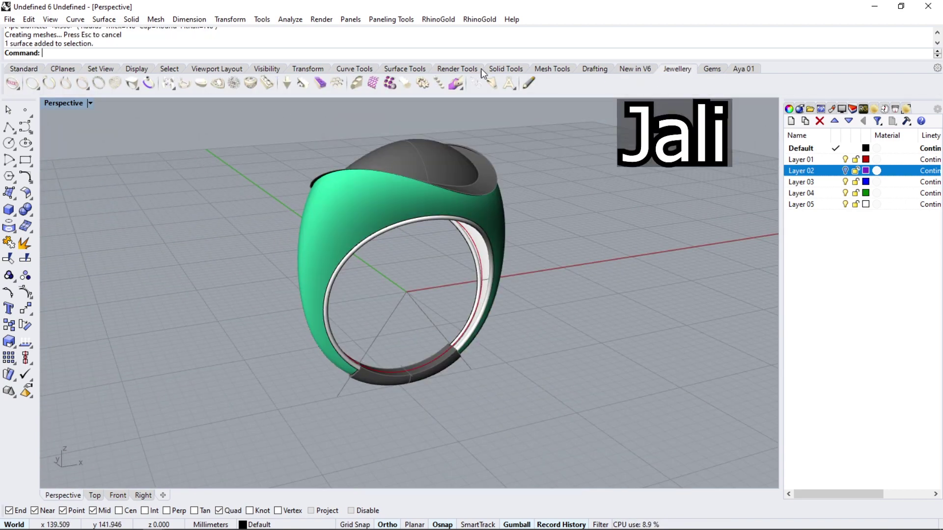
{"action": "left_click", "coordinate": [372, 84]}
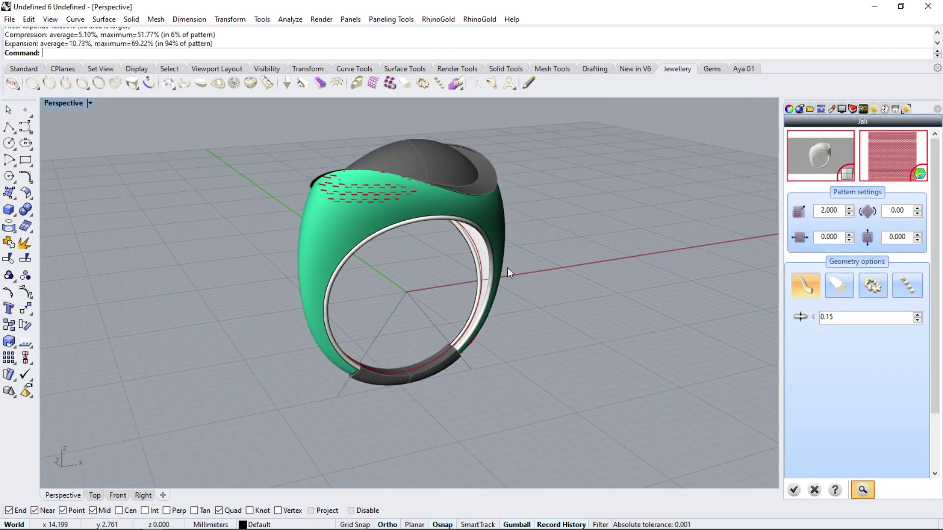
{"action": "scroll", "coordinate": [508, 268], "scroll_direction": "up", "scroll_amount": 2}
{"action": "scroll", "coordinate": [423, 229], "scroll_direction": "up", "scroll_amount": 1}
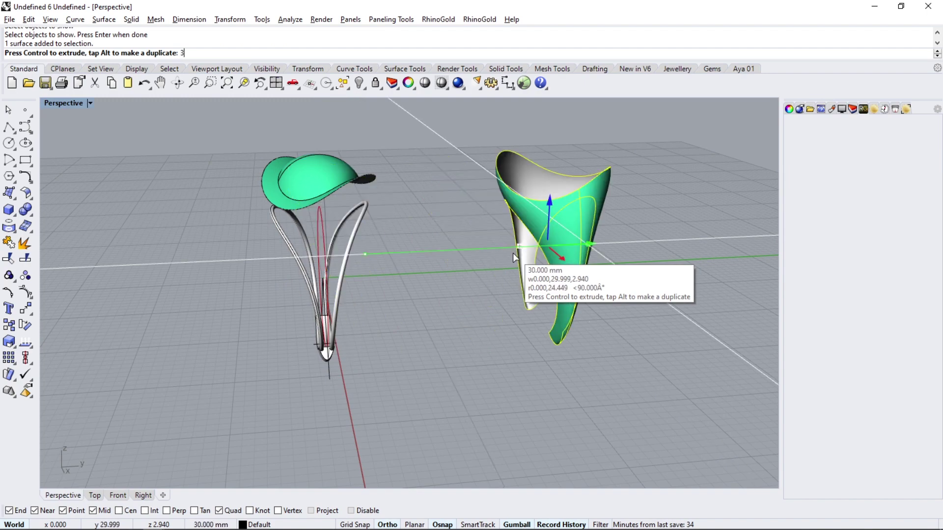
Copy the shank surface 30 mm right and untrim its edge.
{"action": "left_click_drag", "start_coordinate": [411, 253], "coordinate": [513, 253]}
{"action": "left_click", "coordinate": [355, 241]}
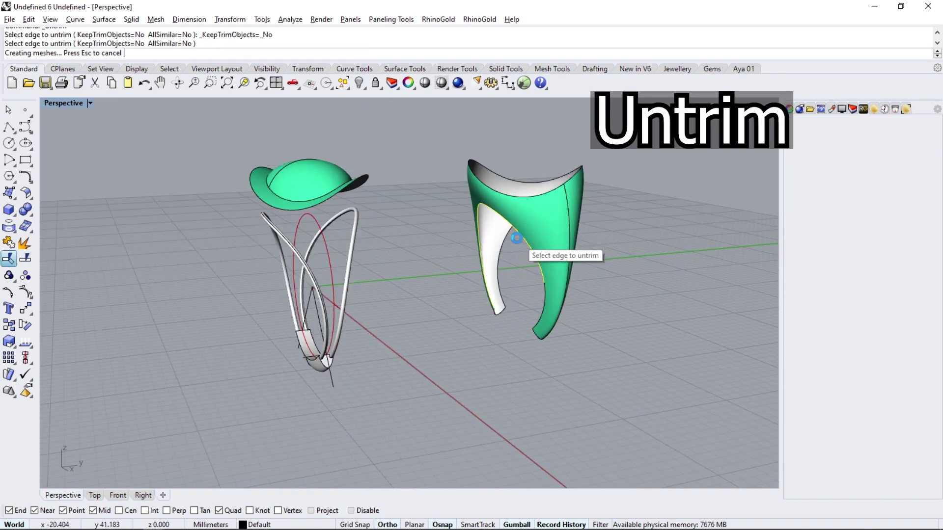
{"action": "left_click", "coordinate": [516, 238]}
{"action": "right_click_drag", "start_coordinate": [561, 325], "coordinate": [345, 262]}
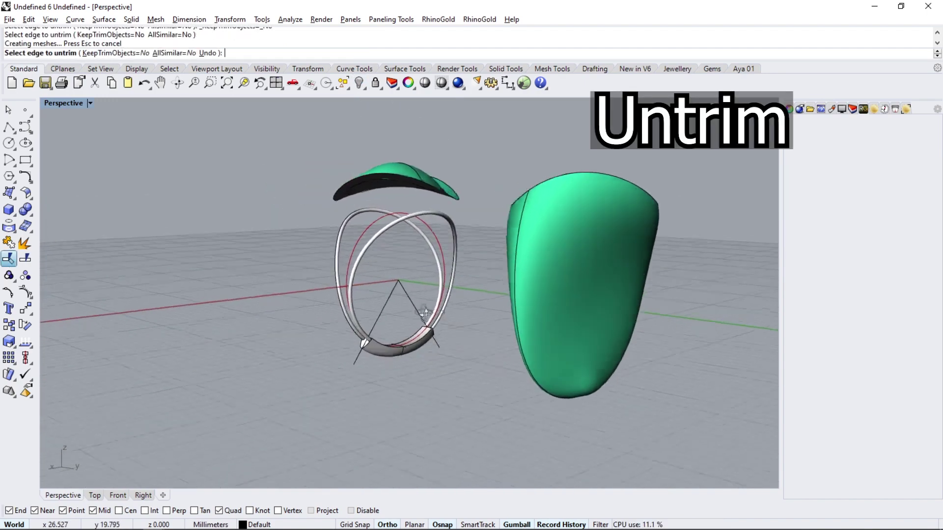
Offset the copied surface 0.25 with Solid=No.
{"action": "left_click", "coordinate": [25, 193]}
{"action": "left_click", "coordinate": [59, 215]}
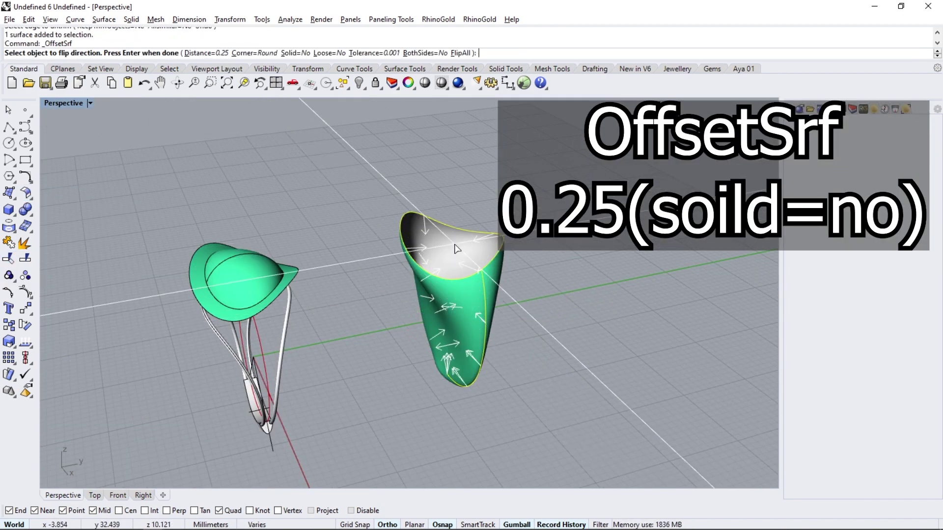
{"action": "key", "text": "Return"}
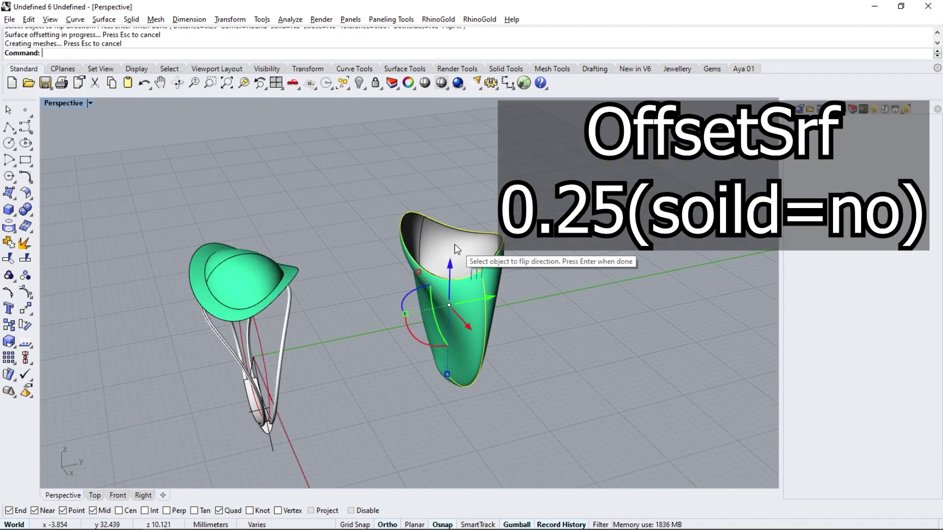
Extract a V-direction isocurve across the surface.
{"action": "left_click", "coordinate": [147, 53]}
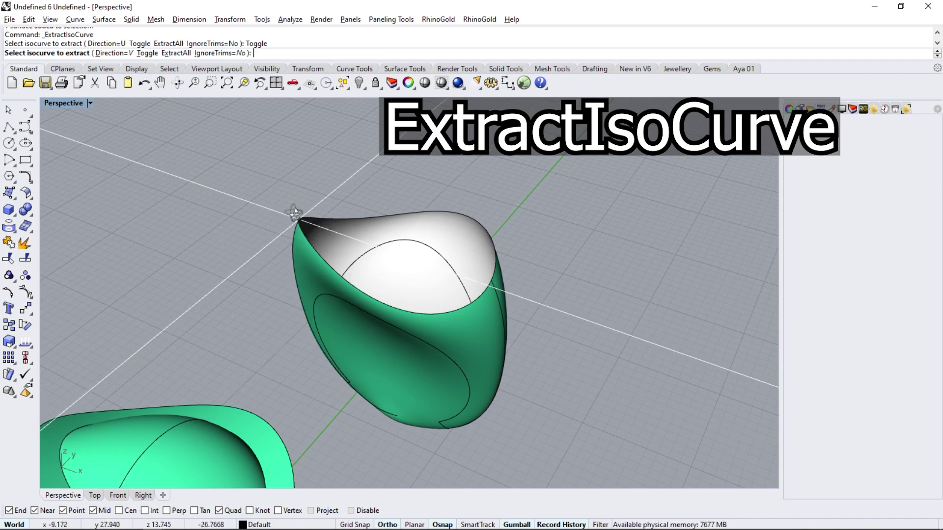
{"action": "right_click_drag", "start_coordinate": [302, 227], "coordinate": [297, 248]}
{"action": "left_click", "coordinate": [431, 233]}
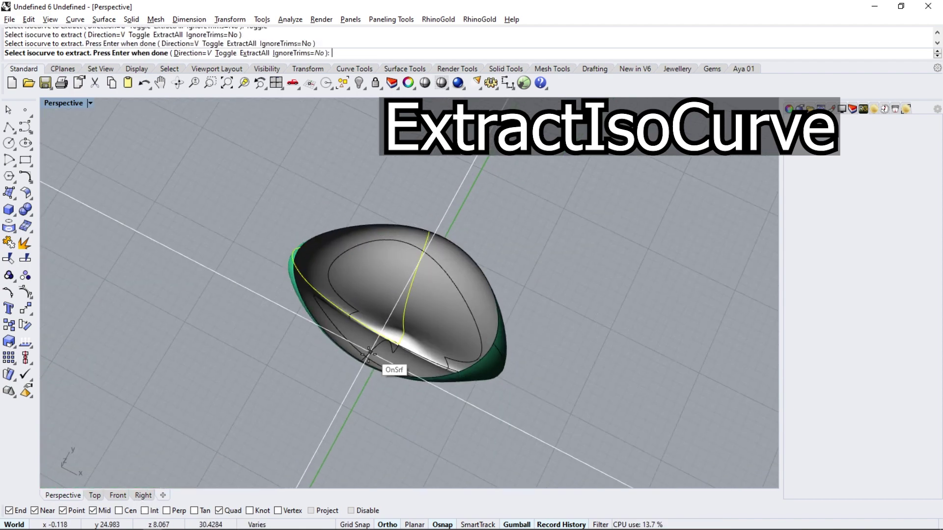
{"action": "right_click_drag", "start_coordinate": [466, 364], "coordinate": [433, 265]}
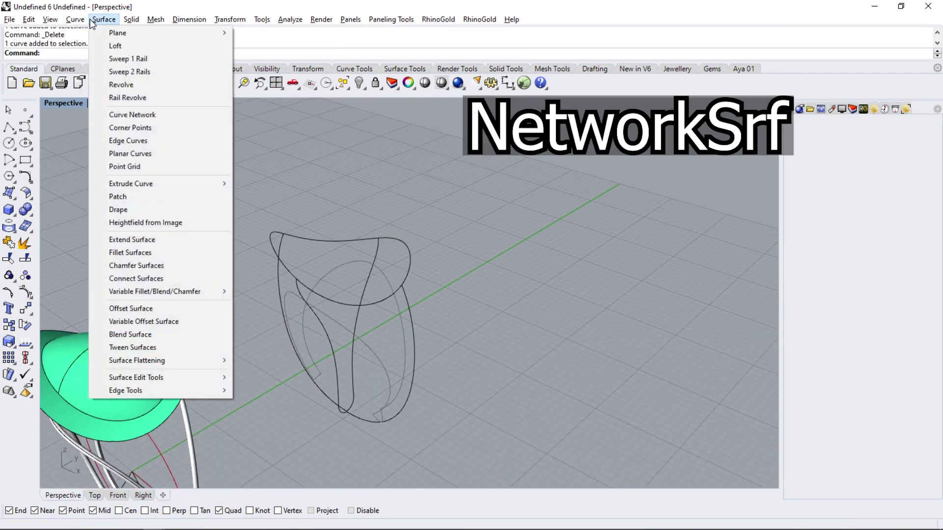
Build a network surface from the extracted curves and delete the leftover object.
{"action": "left_click", "coordinate": [136, 115]}
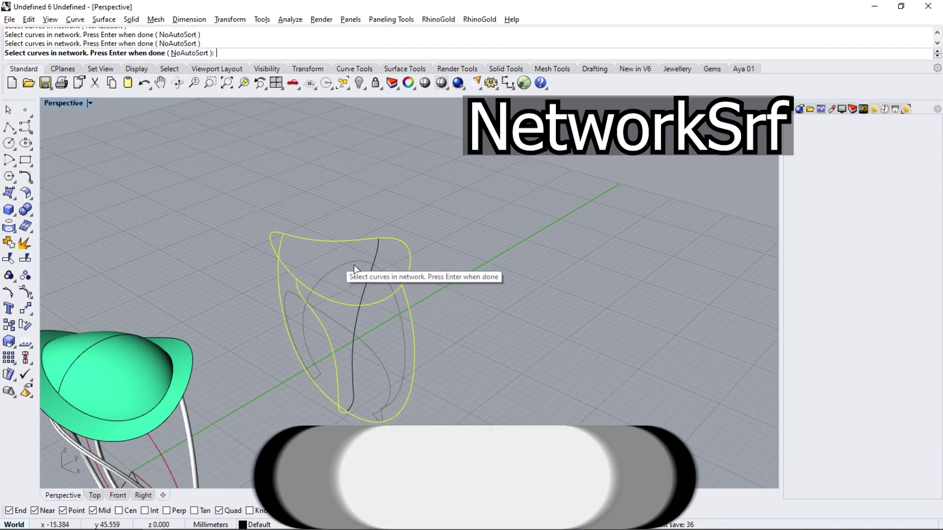
{"action": "key", "text": "Return"}
{"action": "key", "text": "Return"}
{"action": "right_click_drag", "start_coordinate": [357, 348], "coordinate": [334, 325]}
{"action": "key", "text": "Delete"}
{"action": "right_click_drag", "start_coordinate": [441, 265], "coordinate": [554, 275]}
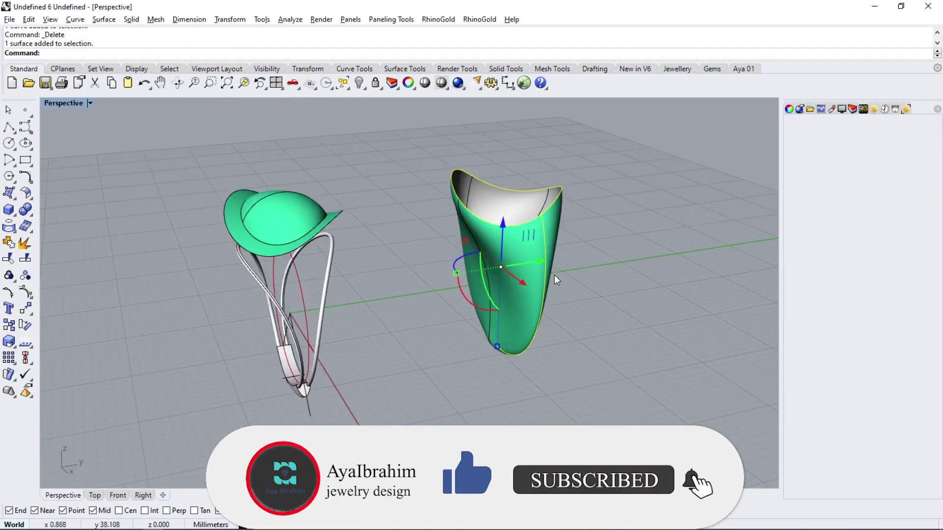
{"action": "left_click_drag", "start_coordinate": [541, 264], "coordinate": [344, 285]}
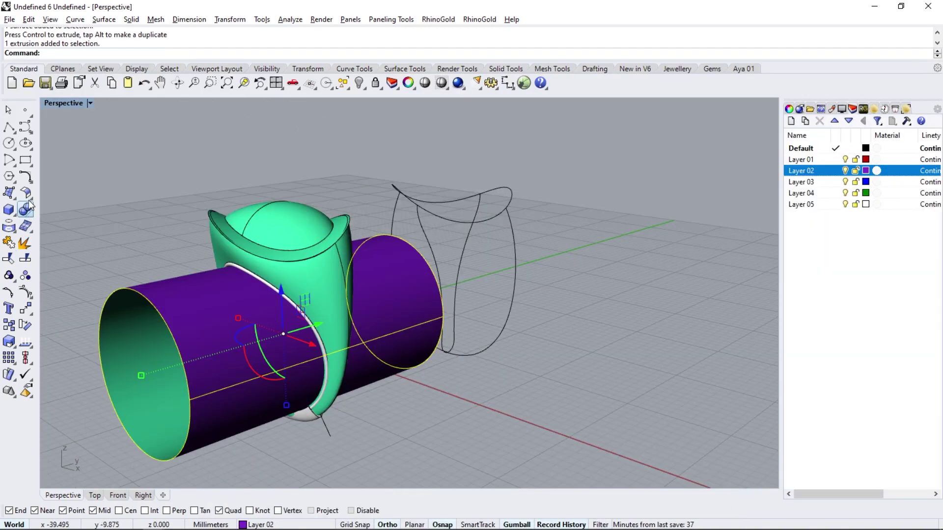
Offset the cylinder surface and trim away the inner shank surface pieces with it.
{"action": "left_click", "coordinate": [30, 204]}
{"action": "left_click", "coordinate": [49, 217]}
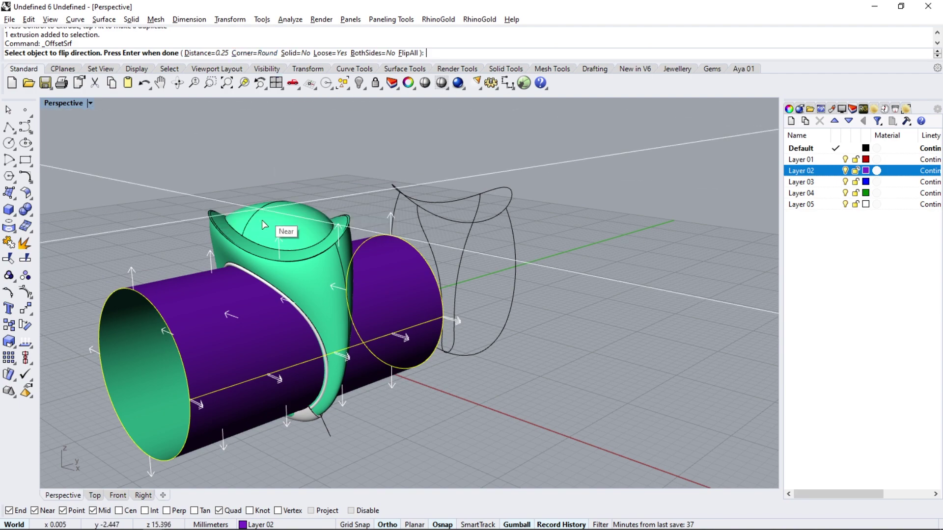
{"action": "key", "text": "Return"}
{"action": "left_click", "coordinate": [201, 305]}
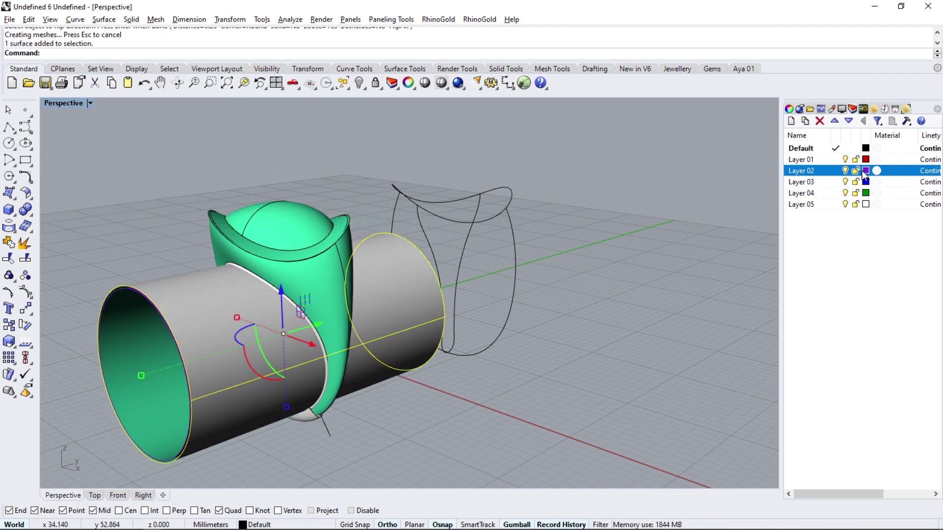
{"action": "right_click_drag", "start_coordinate": [308, 344], "coordinate": [314, 356]}
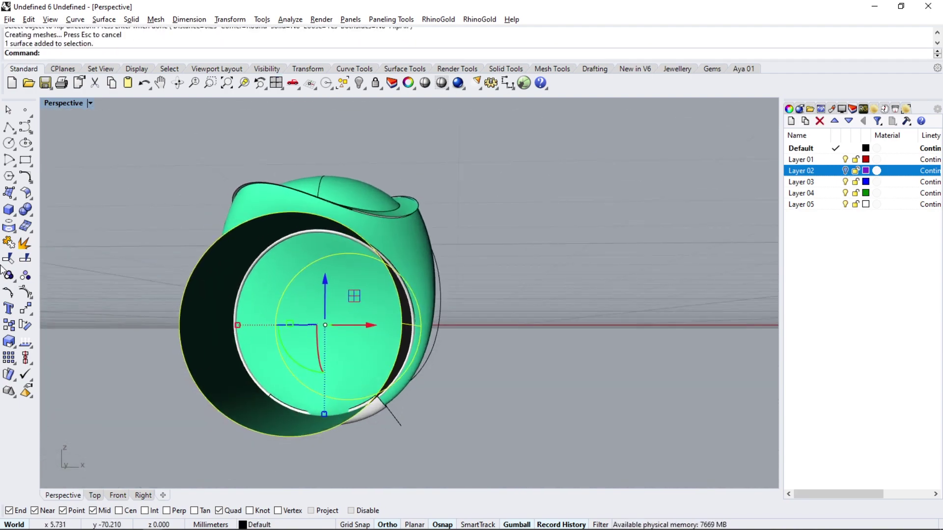
{"action": "left_click", "coordinate": [9, 258]}
{"action": "left_click", "coordinate": [324, 303]}
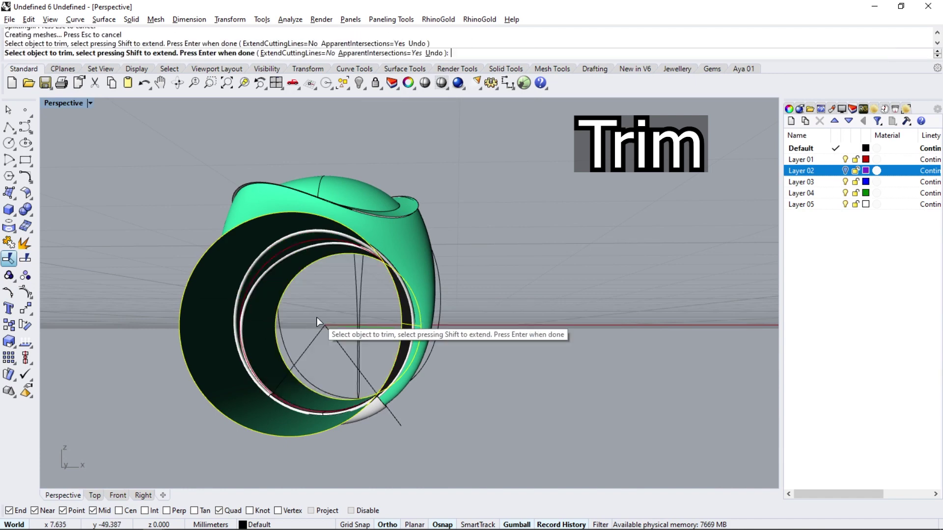
{"action": "key", "text": "Return"}
Delete the cutting cylinder, split the ring surface, and delete the leftover piece.
{"action": "mouse_move", "coordinate": [424, 250]}
{"action": "right_mouse_down"}
{"action": "mouse_move", "coordinate": [333, 278]}
{"action": "mouse_move", "coordinate": [359, 334]}
{"action": "right_mouse_up"}
{"action": "key", "text": "Delete"}
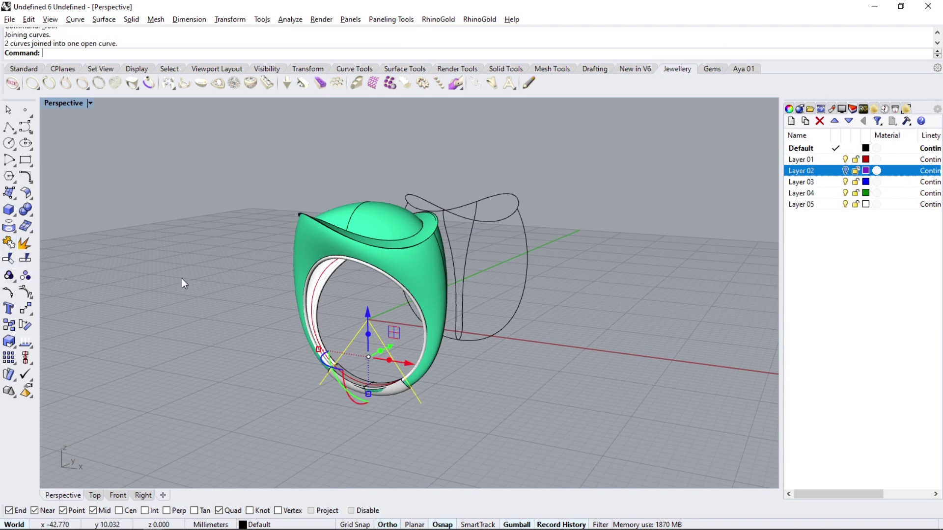
{"action": "left_click", "coordinate": [438, 345]}
{"action": "left_click", "coordinate": [25, 257]}
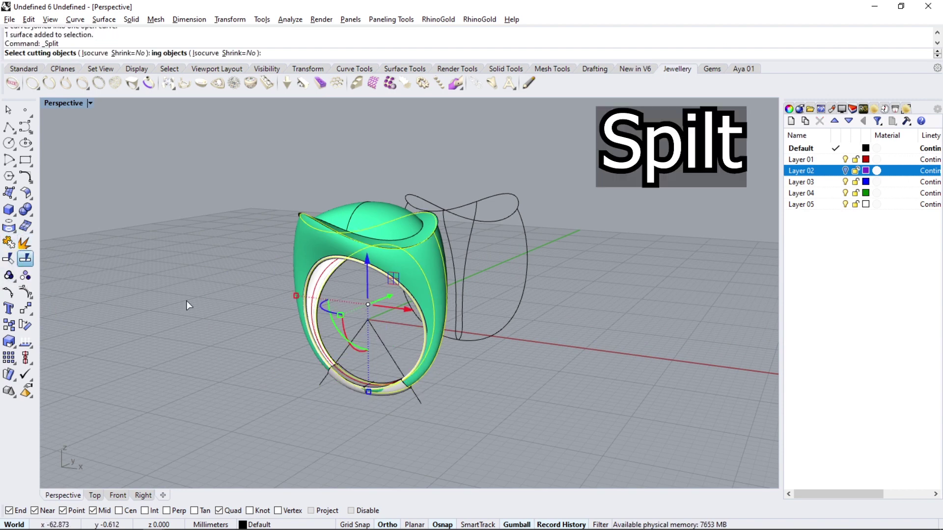
{"action": "left_click", "coordinate": [434, 358], "text": "ctrl"}
{"action": "key", "text": "Delete"}
{"action": "right_click_drag", "start_coordinate": [403, 347], "coordinate": [390, 357]}
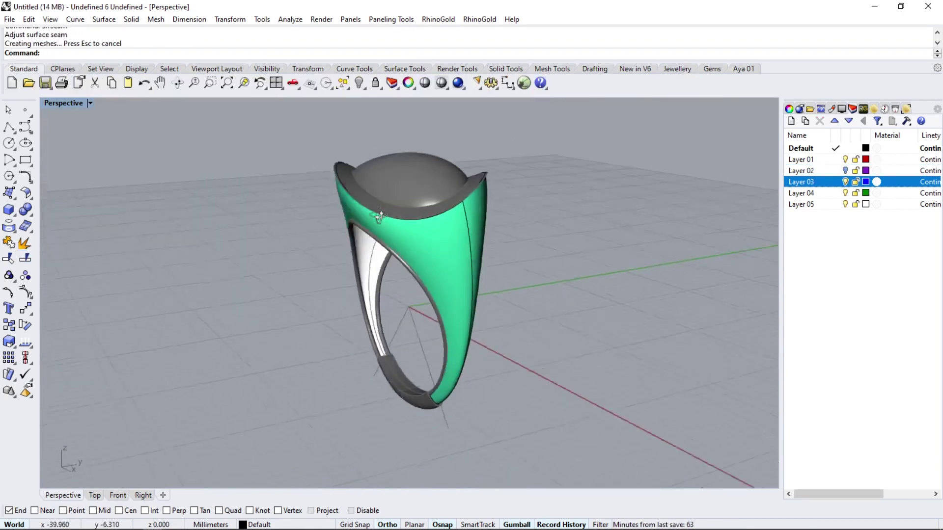
Move the green side surface's seam point to the ring opening, then select the green shank surface.
{"action": "right_click_drag", "start_coordinate": [380, 216], "coordinate": [440, 261]}
{"action": "left_click", "coordinate": [441, 261]}
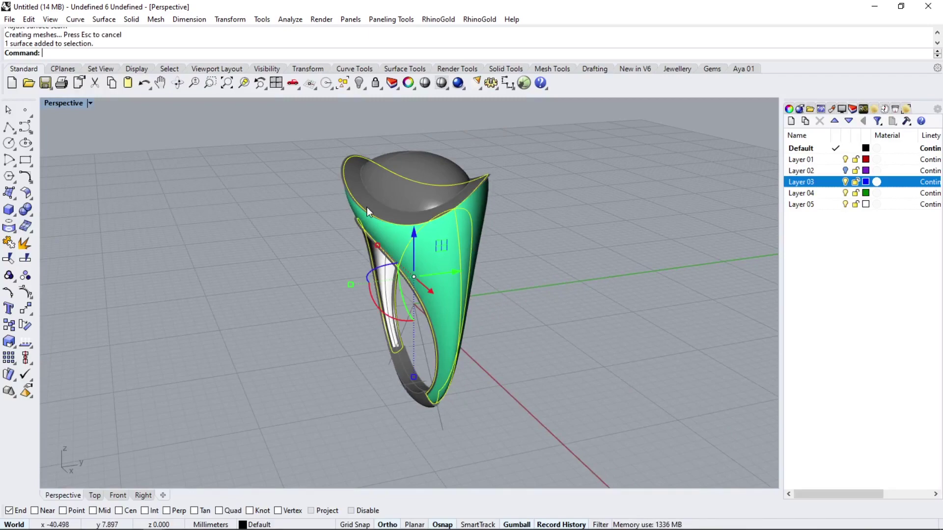
{"action": "mouse_move", "coordinate": [367, 208]}
{"action": "right_mouse_down"}
{"action": "mouse_move", "coordinate": [431, 219]}
{"action": "mouse_move", "coordinate": [236, 200]}
{"action": "mouse_move", "coordinate": [472, 212]}
{"action": "right_mouse_up"}
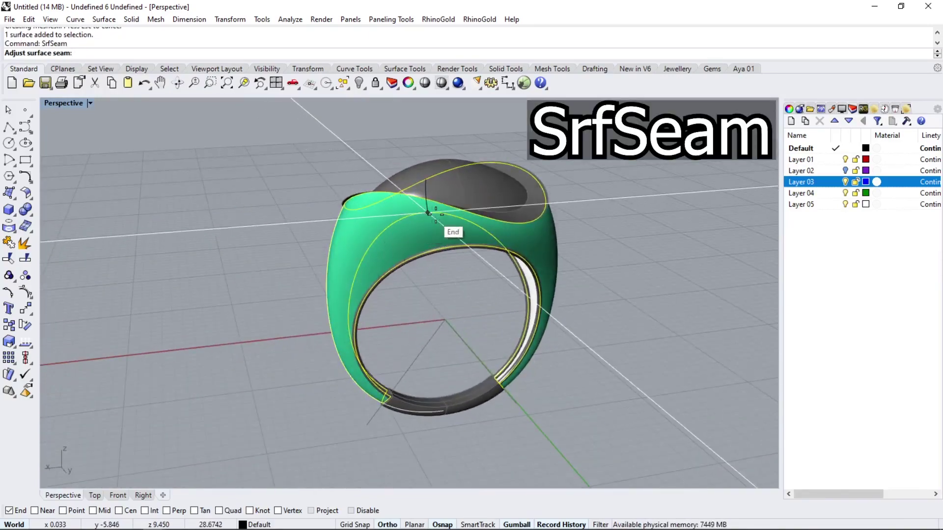
{"action": "left_click", "coordinate": [483, 223]}
{"action": "right_click_drag", "start_coordinate": [483, 223], "coordinate": [442, 257]}
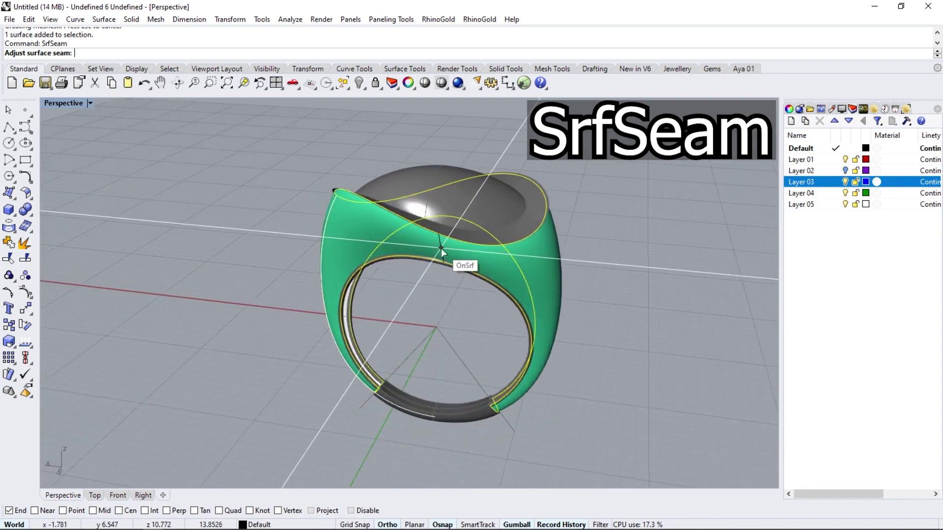
{"action": "key", "text": "Return"}
{"action": "mouse_move", "coordinate": [323, 199]}
{"action": "right_mouse_down"}
{"action": "mouse_move", "coordinate": [432, 181]}
{"action": "mouse_move", "coordinate": [623, 189]}
{"action": "mouse_move", "coordinate": [530, 173]}
{"action": "mouse_move", "coordinate": [269, 185]}
{"action": "mouse_move", "coordinate": [264, 202]}
{"action": "right_mouse_up"}
{"action": "left_click", "coordinate": [387, 225]}
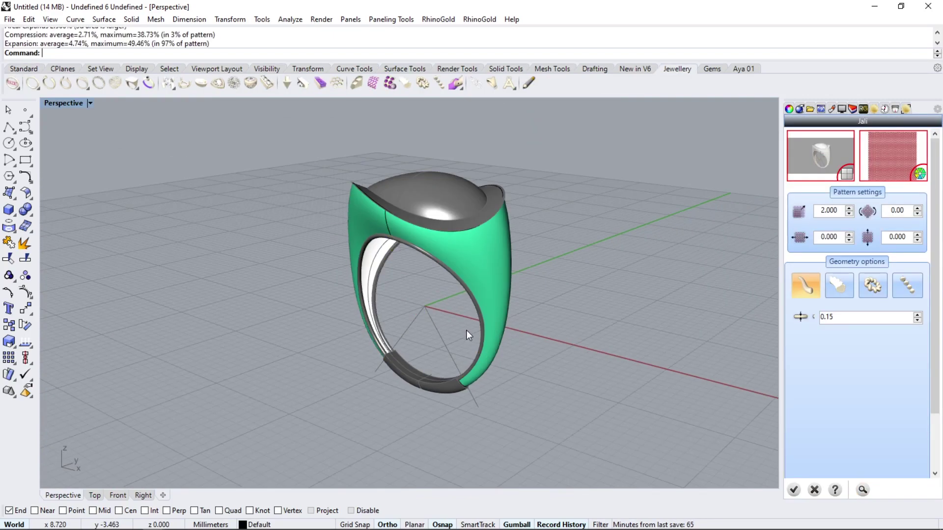
{"action": "mouse_move", "coordinate": [505, 279]}
{"action": "right_mouse_down"}
{"action": "mouse_move", "coordinate": [293, 254]}
{"action": "mouse_move", "coordinate": [633, 246]}
{"action": "right_mouse_up"}
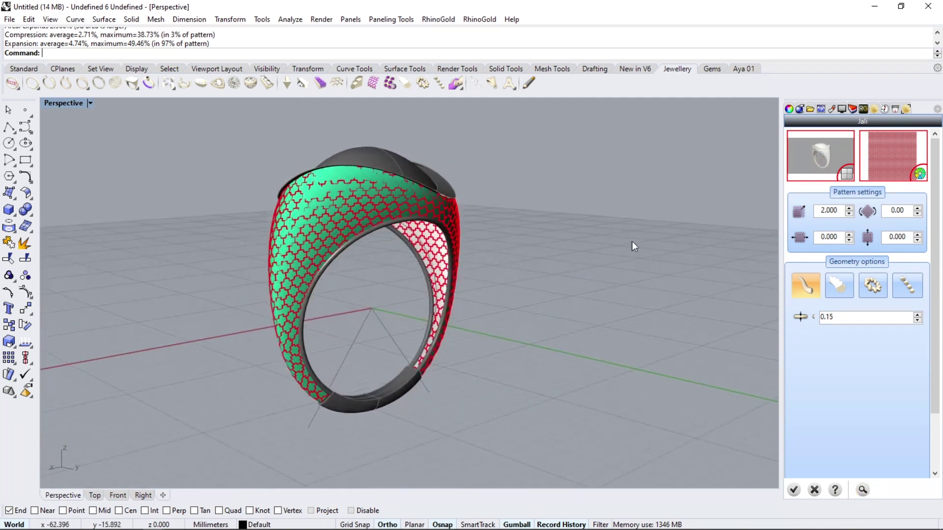
{"action": "right_click_drag", "start_coordinate": [542, 230], "coordinate": [506, 229]}
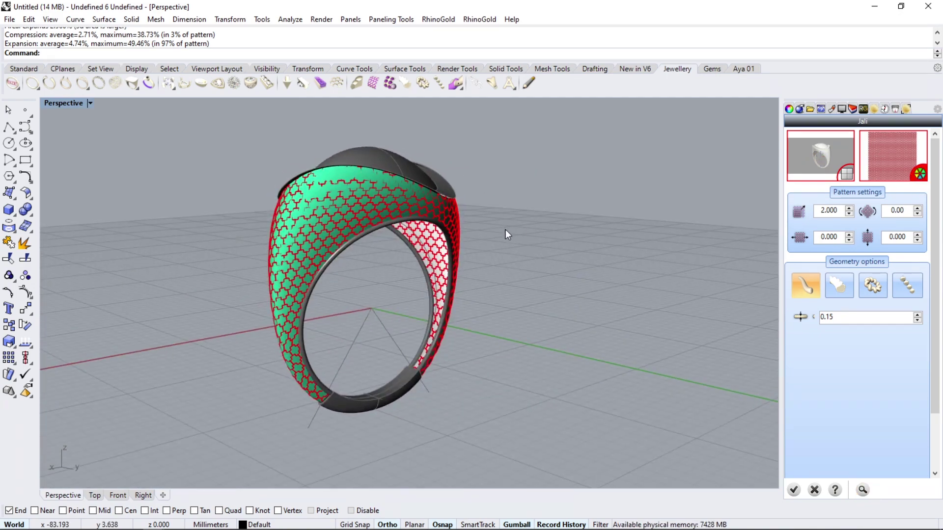
Apply the 045 herringbone Jali pattern to the band and preview it with 0.15 pipes.
{"action": "left_click", "coordinate": [920, 173]}
{"action": "scroll", "coordinate": [336, 308], "scroll_direction": "down", "scroll_amount": 2}
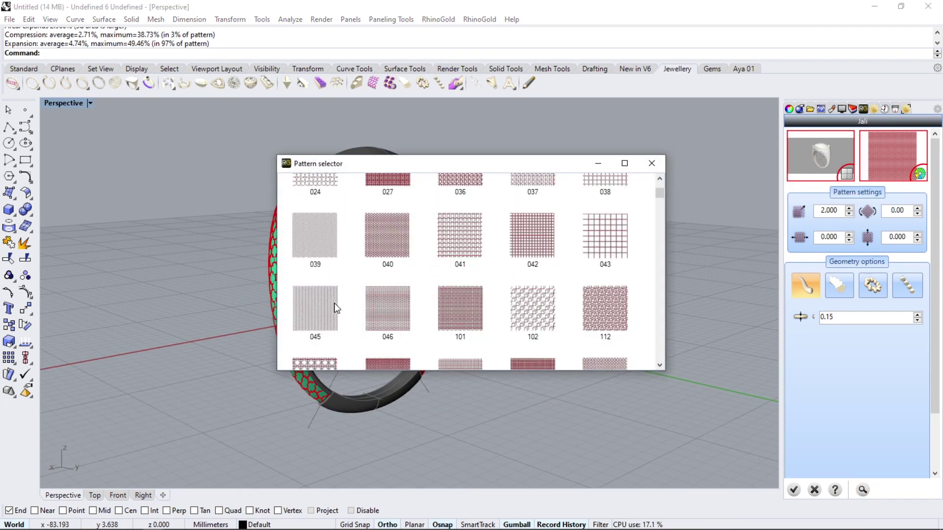
{"action": "scroll", "coordinate": [337, 308], "scroll_direction": "down", "scroll_amount": 2}
{"action": "double_click", "coordinate": [312, 216]}
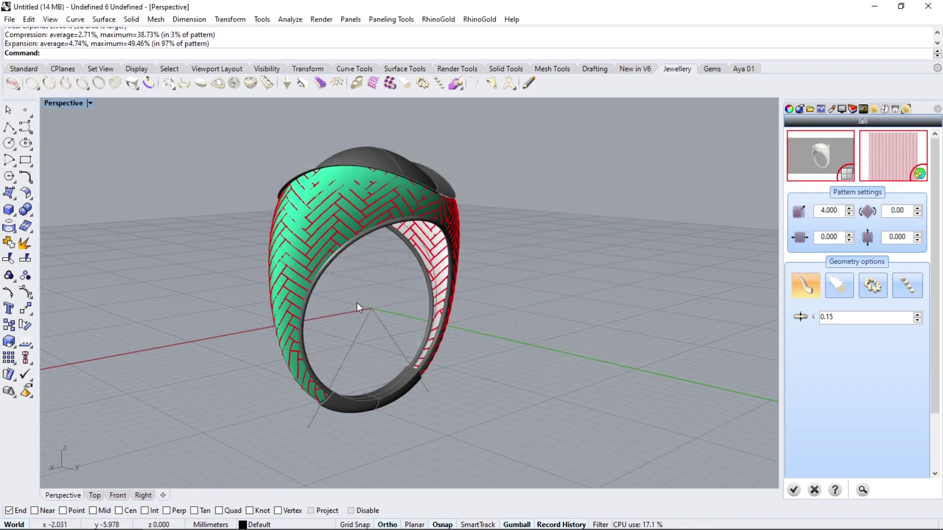
{"action": "right_click_drag", "start_coordinate": [246, 288], "coordinate": [512, 277]}
{"action": "mouse_move", "coordinate": [519, 288]}
{"action": "right_mouse_down"}
{"action": "mouse_move", "coordinate": [638, 271]}
{"action": "mouse_move", "coordinate": [712, 284]}
{"action": "mouse_move", "coordinate": [769, 449]}
{"action": "right_mouse_up"}
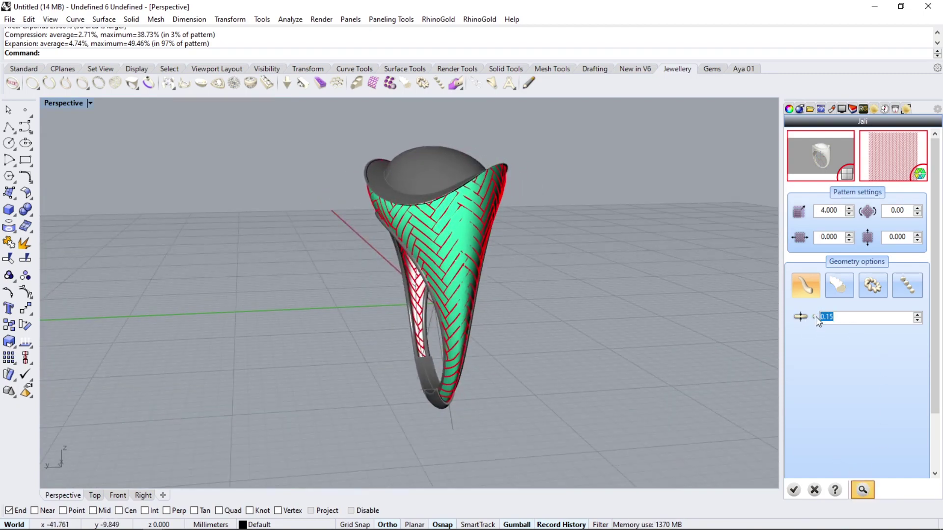
{"action": "left_click", "coordinate": [863, 489]}
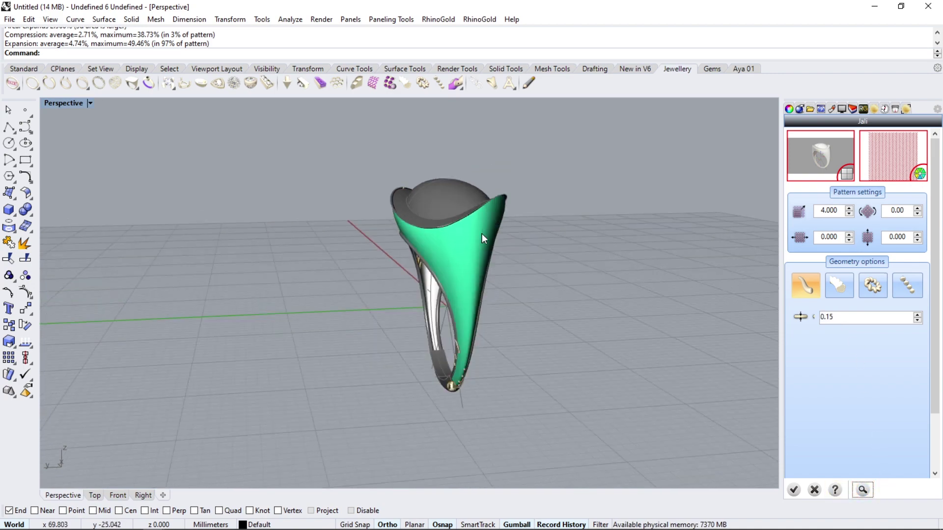
{"action": "scroll", "coordinate": [482, 234], "scroll_direction": "up", "scroll_amount": 2}
{"action": "scroll", "coordinate": [482, 234], "scroll_direction": "down", "scroll_amount": 2}
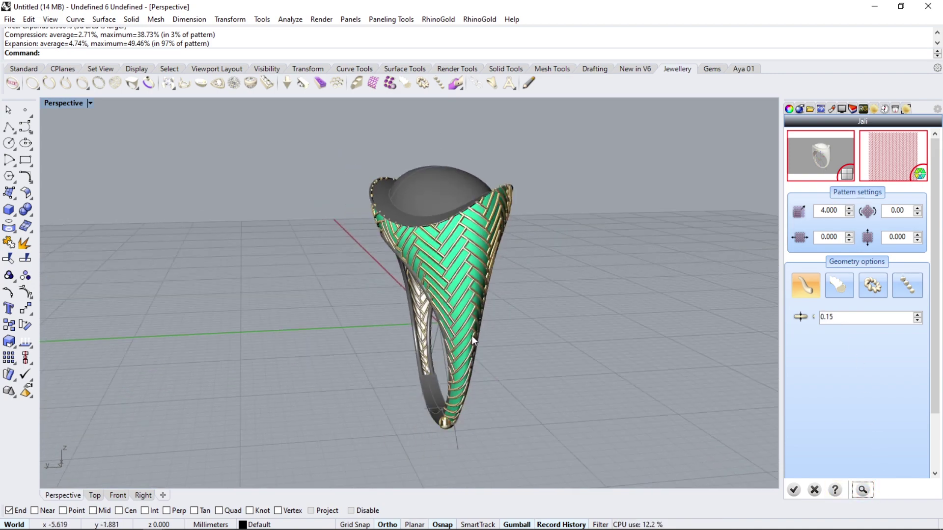
Accept the Jali pattern so the herringbone pipes are built on the band.
{"action": "right_click_drag", "start_coordinate": [543, 315], "coordinate": [432, 222]}
{"action": "key", "text": "Return"}
{"action": "scroll", "coordinate": [431, 222], "scroll_direction": "up", "scroll_amount": 3}
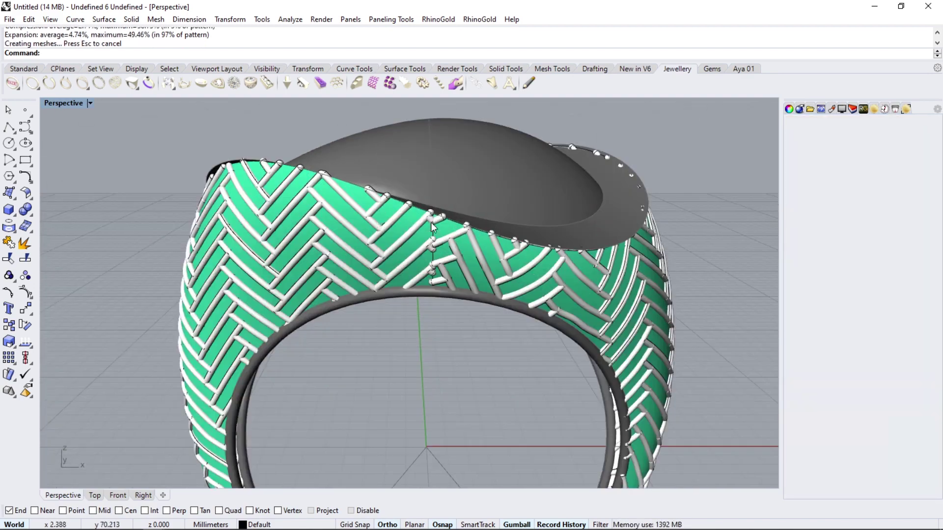
{"action": "scroll", "coordinate": [380, 244], "scroll_direction": "up", "scroll_amount": 2}
{"action": "scroll", "coordinate": [380, 245], "scroll_direction": "up", "scroll_amount": 2}
{"action": "scroll", "coordinate": [392, 255], "scroll_direction": "up", "scroll_amount": 2}
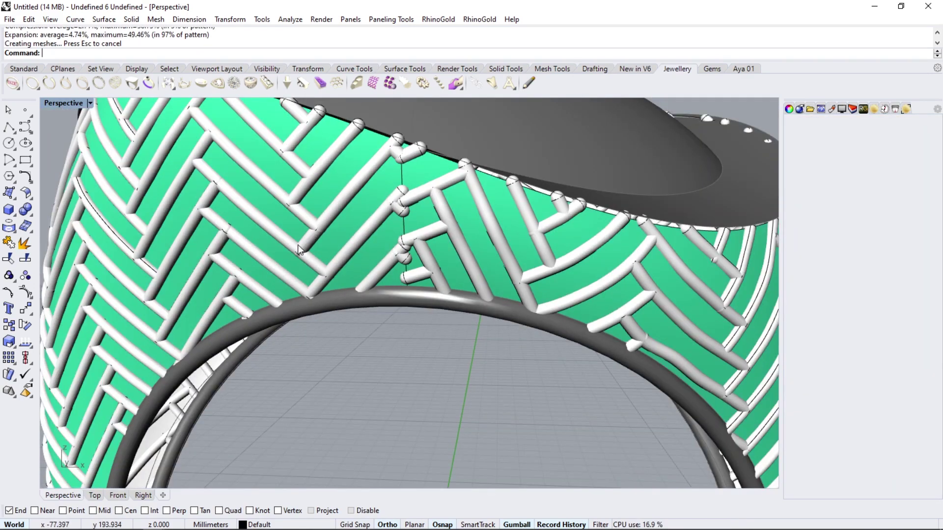
Run a 0.3 mm pipe along the pattern's seam edge and inspect the band.
{"action": "left_click", "coordinate": [9, 226]}
{"action": "left_click", "coordinate": [59, 231]}
{"action": "left_click", "coordinate": [401, 186]}
{"action": "left_click", "coordinate": [430, 200]}
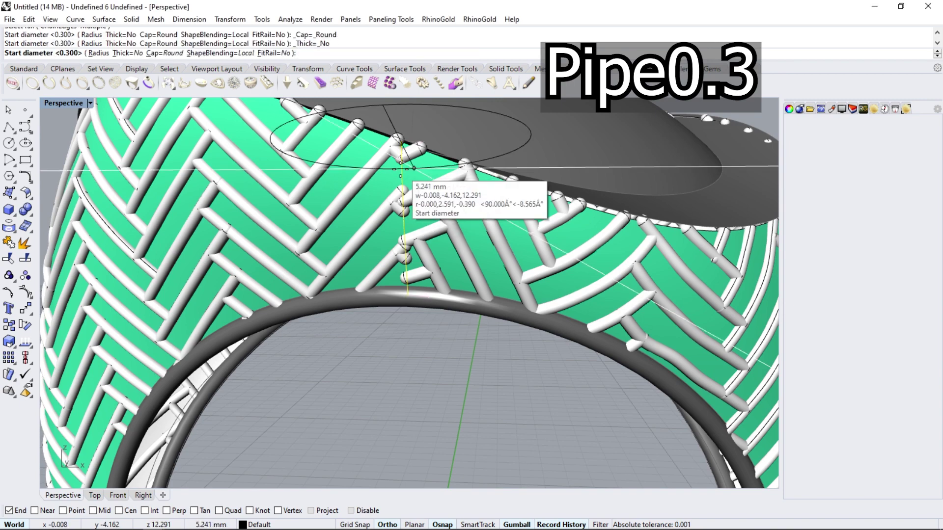
{"action": "key", "text": "Return"}
{"action": "key", "text": "Return"}
{"action": "key", "text": "Return"}
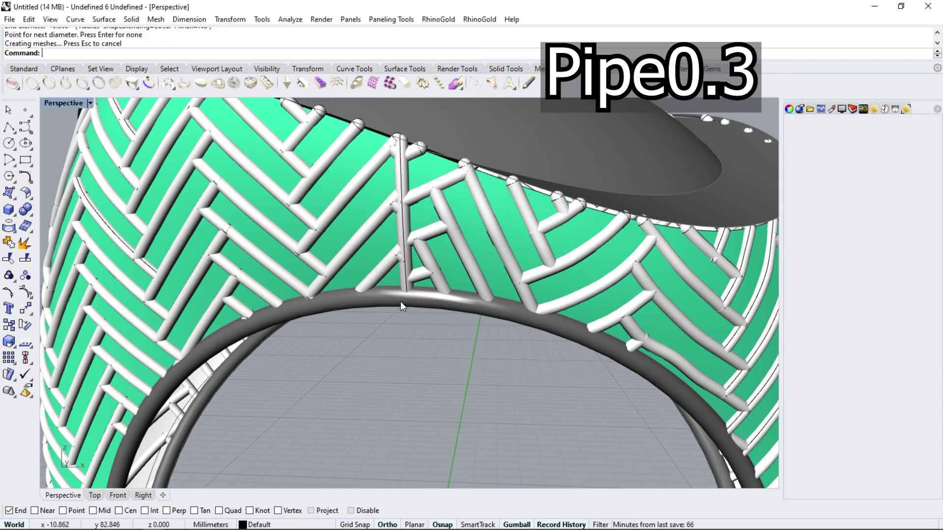
{"action": "scroll", "coordinate": [394, 284], "scroll_direction": "down", "scroll_amount": 3}
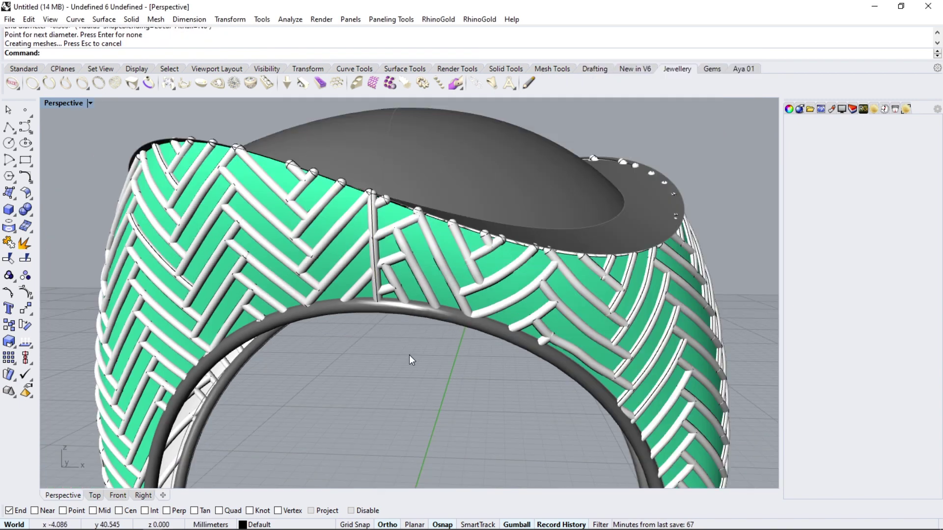
{"action": "right_click_drag", "start_coordinate": [411, 360], "coordinate": [423, 299]}
{"action": "right_click_drag", "start_coordinate": [485, 249], "coordinate": [438, 290]}
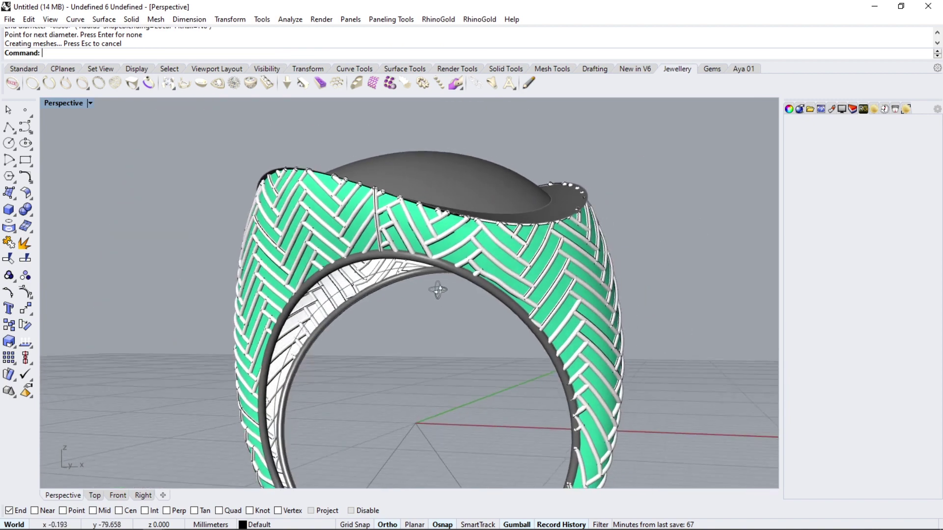
{"action": "scroll", "coordinate": [438, 290], "scroll_direction": "up", "scroll_amount": 5}
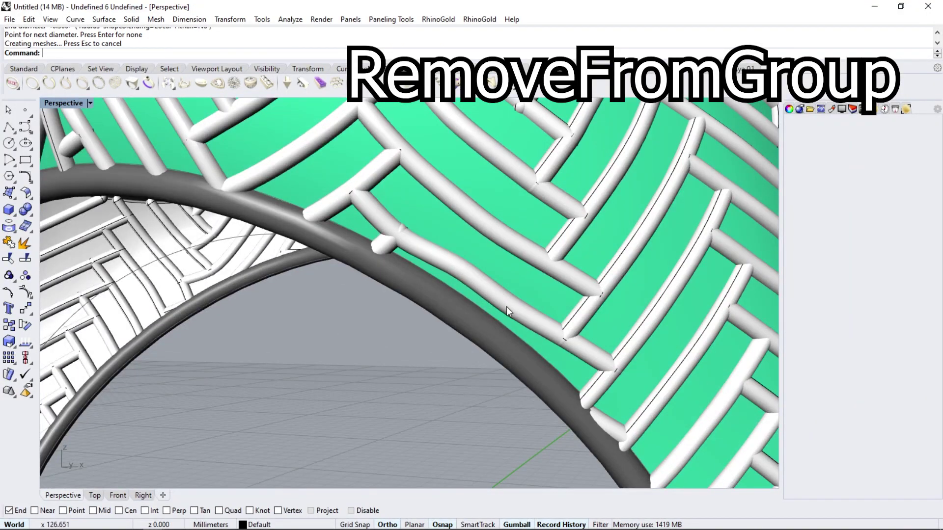
Take the first seam pipe out of the herringbone pattern group.
{"action": "left_click", "coordinate": [18, 284]}
{"action": "left_click", "coordinate": [400, 253]}
{"action": "scroll", "coordinate": [505, 299], "scroll_direction": "down", "scroll_amount": 5}
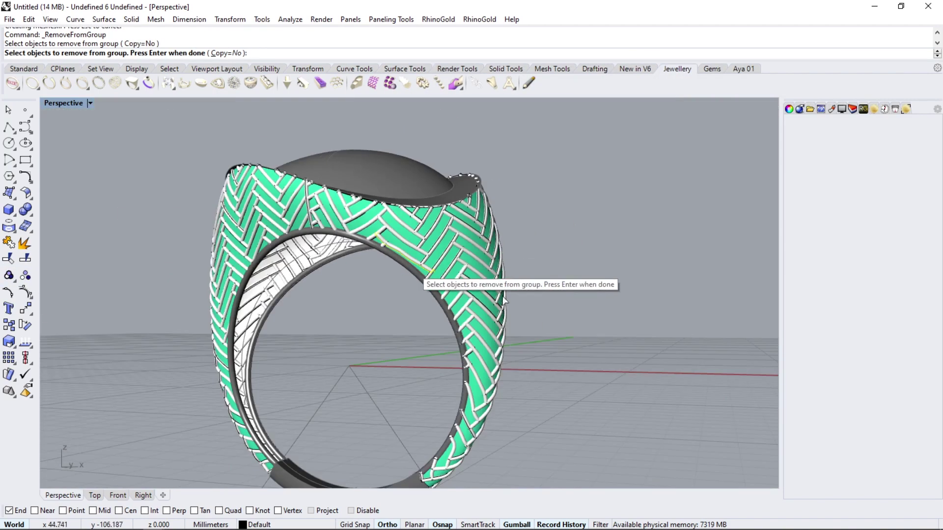
{"action": "right_click_drag", "start_coordinate": [439, 290], "coordinate": [262, 259]}
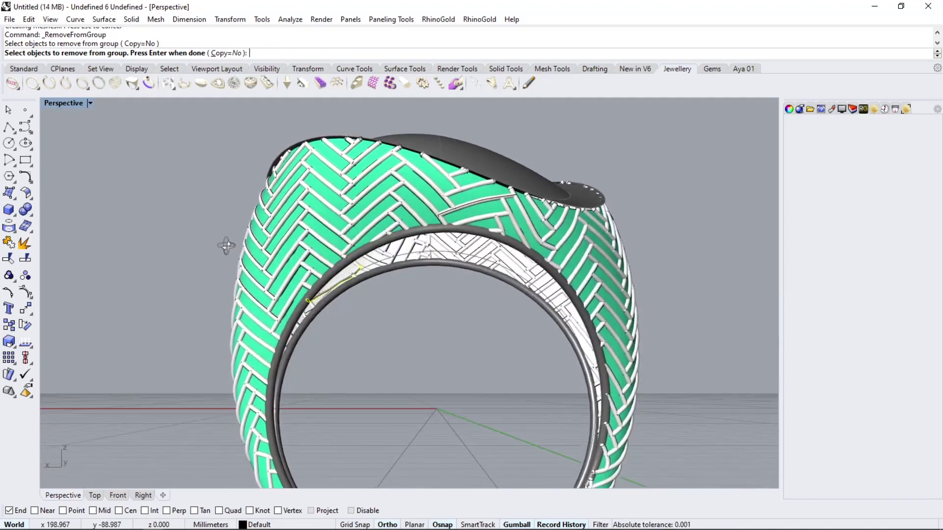
{"action": "right_click_drag", "start_coordinate": [262, 259], "coordinate": [182, 265]}
{"action": "scroll", "coordinate": [535, 233], "scroll_direction": "up", "scroll_amount": 5}
{"action": "scroll", "coordinate": [503, 195], "scroll_direction": "down", "scroll_amount": 5}
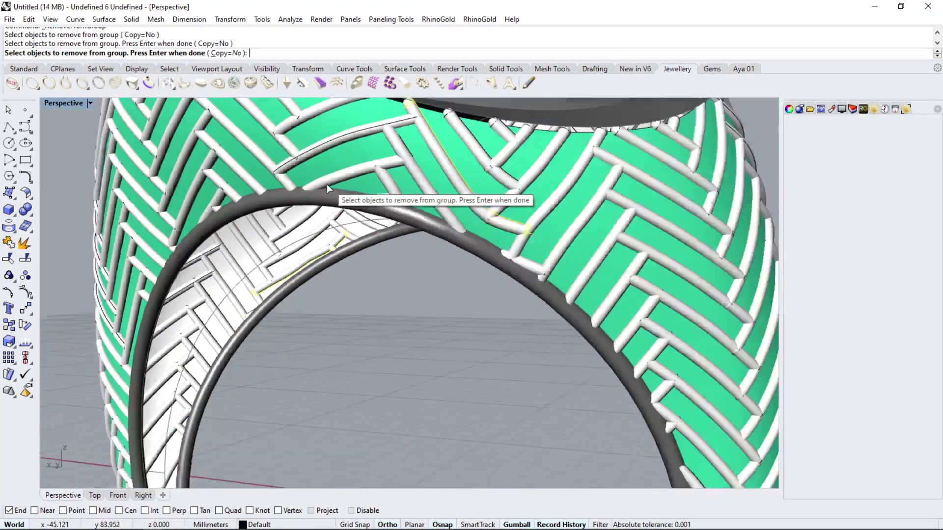
Remove another seam pipe near the top from the pattern group.
{"action": "mouse_move", "coordinate": [326, 185]}
{"action": "right_mouse_down"}
{"action": "mouse_move", "coordinate": [396, 291]}
{"action": "mouse_move", "coordinate": [384, 292]}
{"action": "right_mouse_up"}
{"action": "scroll", "coordinate": [383, 292], "scroll_direction": "up", "scroll_amount": 2}
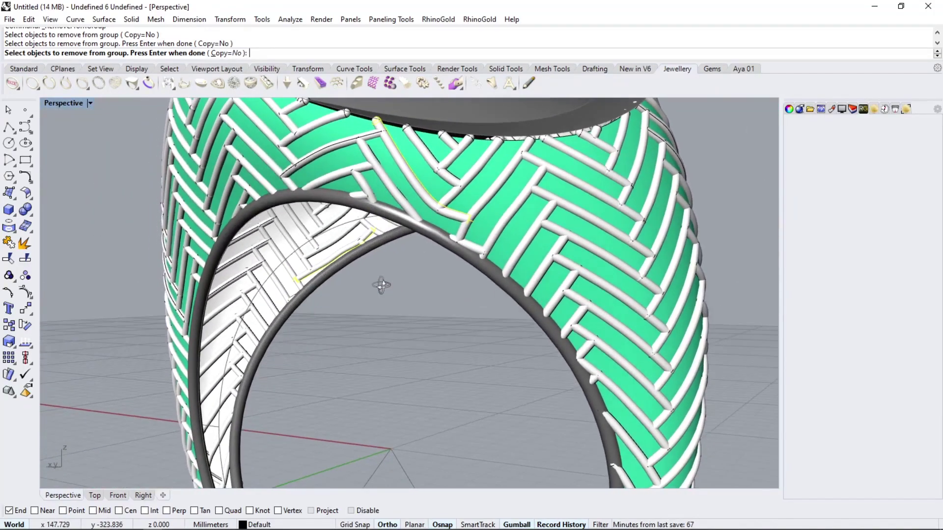
{"action": "scroll", "coordinate": [452, 210], "scroll_direction": "up", "scroll_amount": 2}
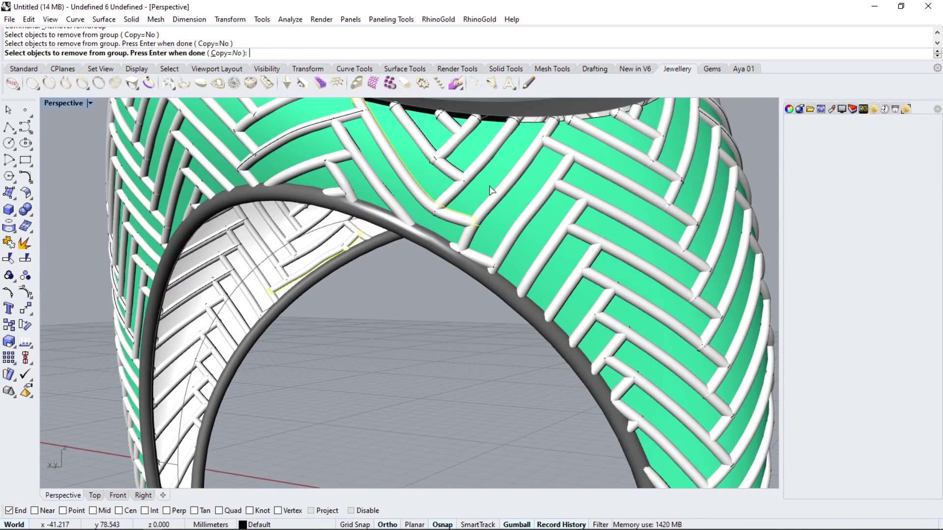
{"action": "left_click", "coordinate": [509, 185]}
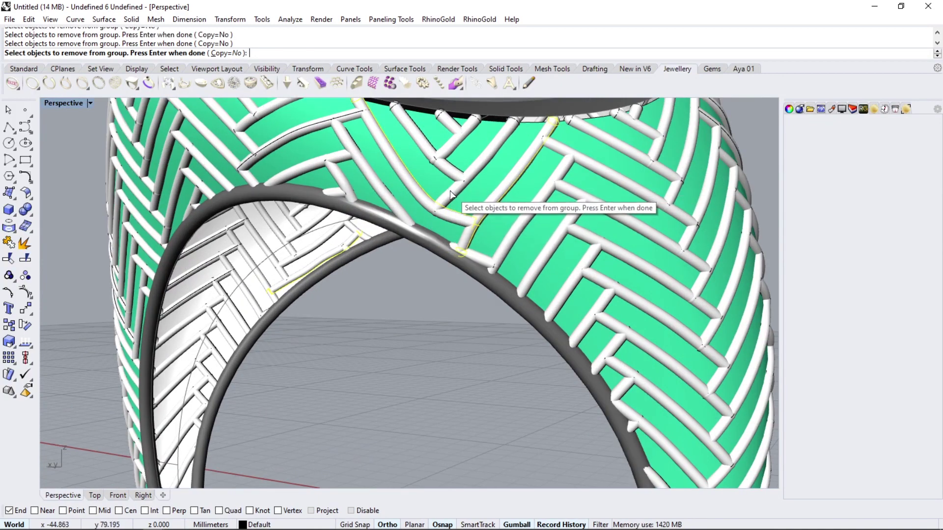
{"action": "scroll", "coordinate": [433, 189], "scroll_direction": "down", "scroll_amount": 3}
{"action": "scroll", "coordinate": [432, 179], "scroll_direction": "up", "scroll_amount": 2}
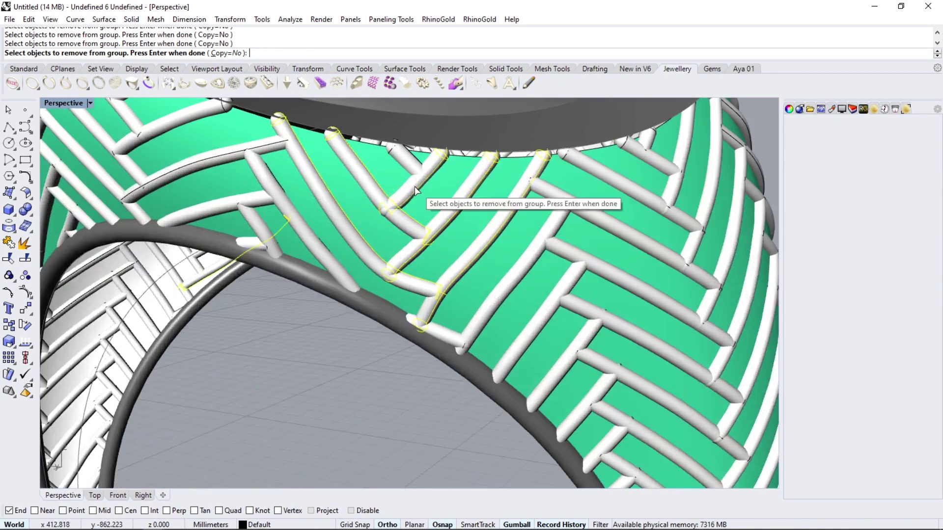
{"action": "mouse_move", "coordinate": [414, 187]}
{"action": "right_mouse_down"}
{"action": "mouse_move", "coordinate": [401, 365]}
{"action": "mouse_move", "coordinate": [278, 356]}
{"action": "mouse_move", "coordinate": [383, 299]}
{"action": "mouse_move", "coordinate": [480, 383]}
{"action": "mouse_move", "coordinate": [488, 313]}
{"action": "right_mouse_up"}
Extract the centre curve from the crooked pipe near the inner rim and delete the pipe.
{"action": "left_click", "coordinate": [439, 20]}
{"action": "mouse_move", "coordinate": [454, 46]}
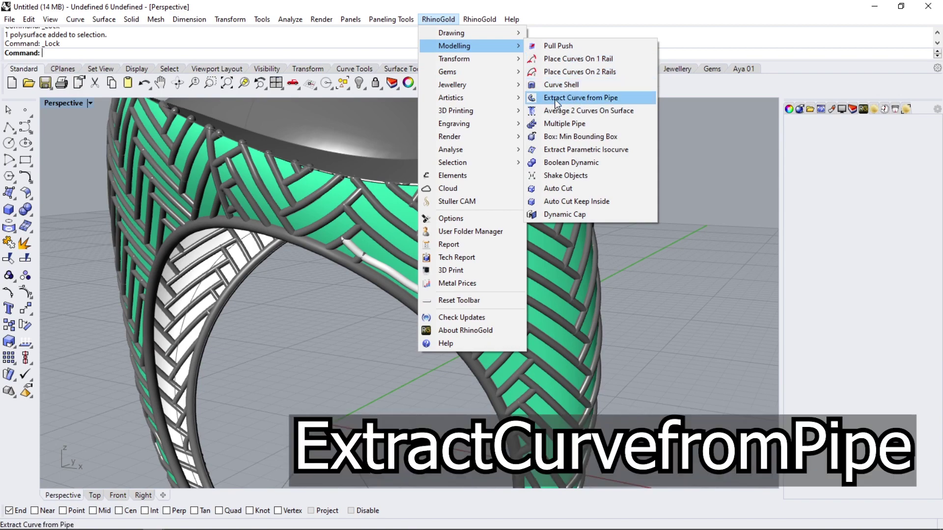
{"action": "left_click", "coordinate": [580, 98]}
{"action": "left_click", "coordinate": [379, 282]}
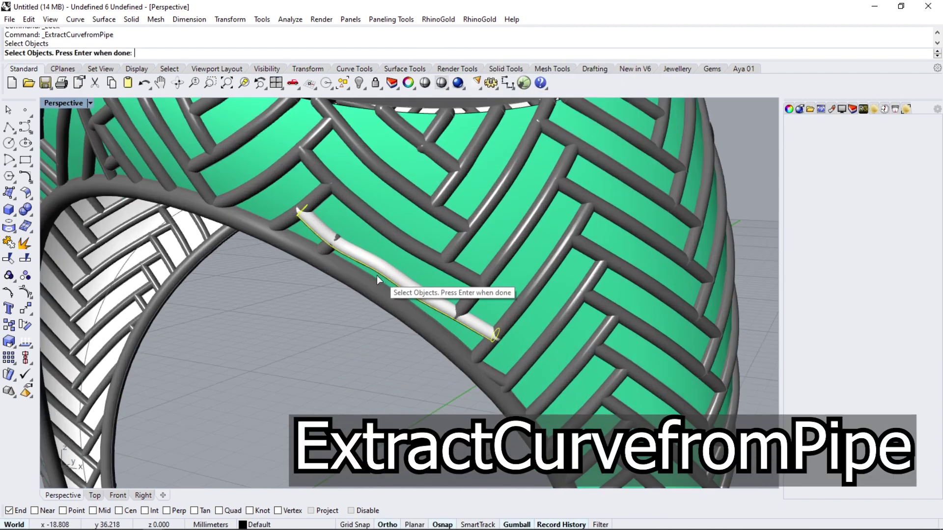
{"action": "right_click_drag", "start_coordinate": [376, 275], "coordinate": [293, 247]}
{"action": "key", "text": "Return"}
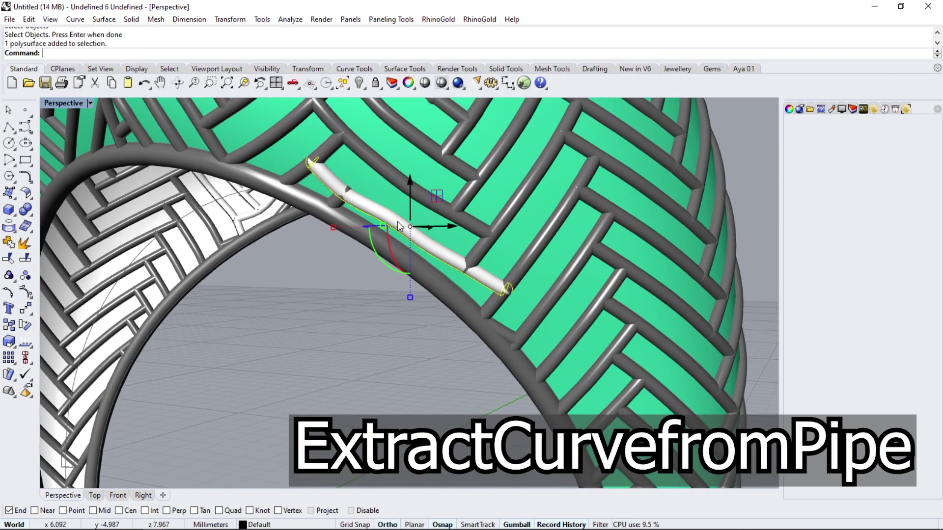
{"action": "key", "text": "Delete"}
Rebuild the extracted curve straight and pull it onto the band surface.
{"action": "left_click", "coordinate": [400, 223]}
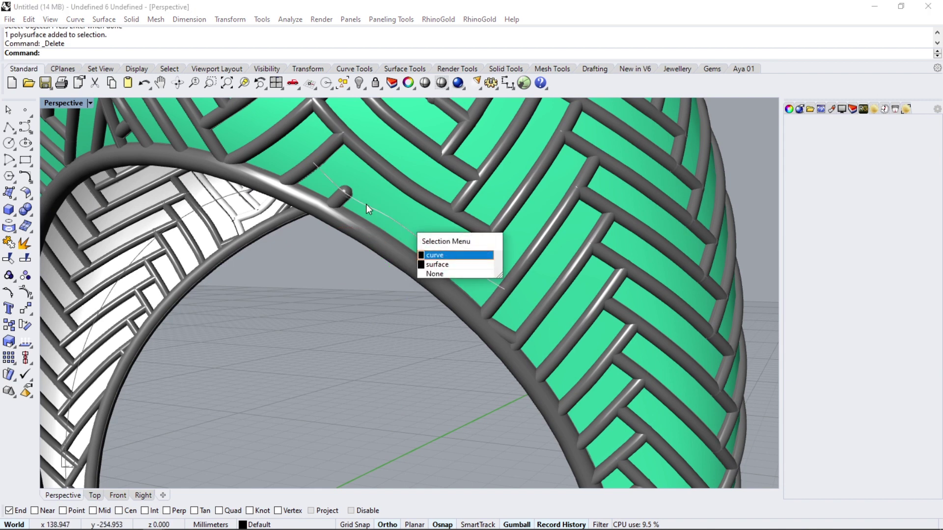
{"action": "left_click", "coordinate": [31, 181]}
{"action": "left_click", "coordinate": [160, 199]}
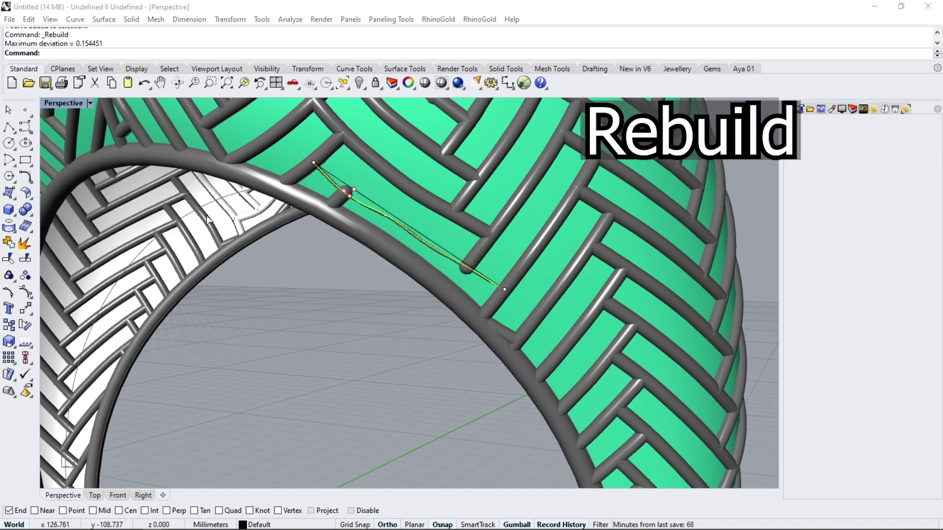
{"action": "key", "text": "Return"}
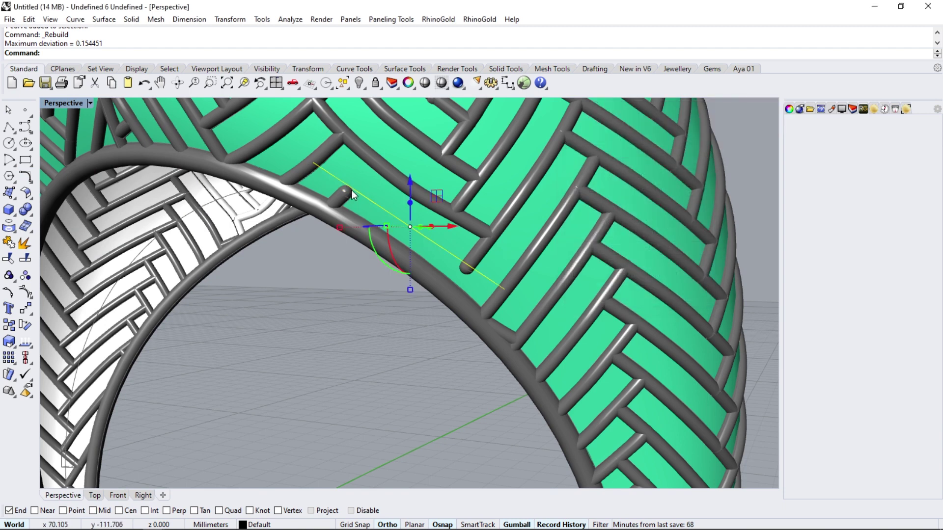
{"action": "left_click", "coordinate": [11, 243]}
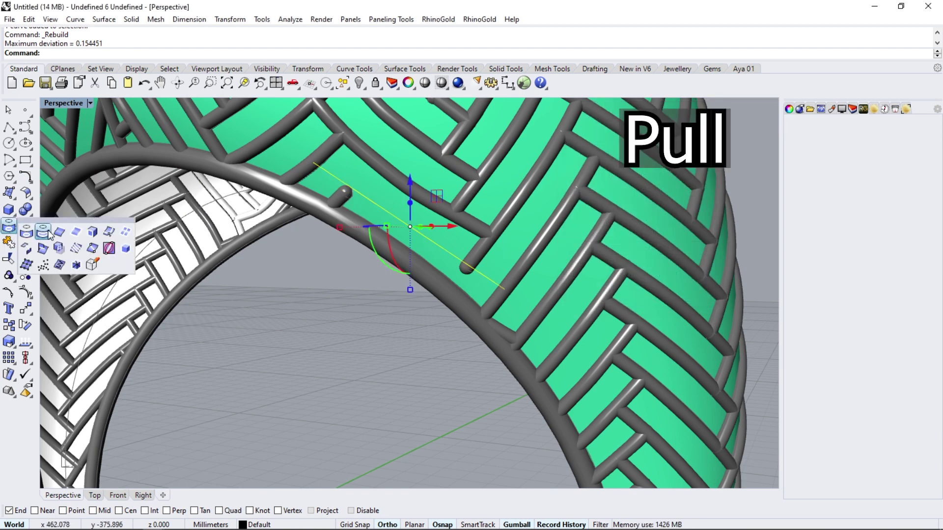
{"action": "left_click", "coordinate": [49, 236]}
{"action": "left_click", "coordinate": [376, 213]}
{"action": "key", "text": "Return"}
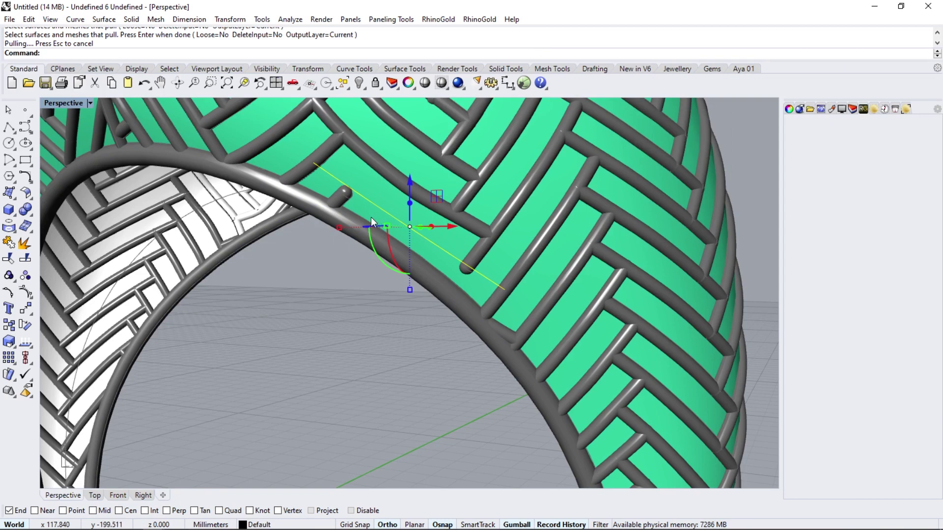
Pipe the straightened curve with the default diameters.
{"action": "left_click", "coordinate": [18, 219]}
{"action": "left_click", "coordinate": [29, 248]}
{"action": "key", "text": "Return"}
{"action": "key", "text": "Return"}
{"action": "key", "text": "Return"}
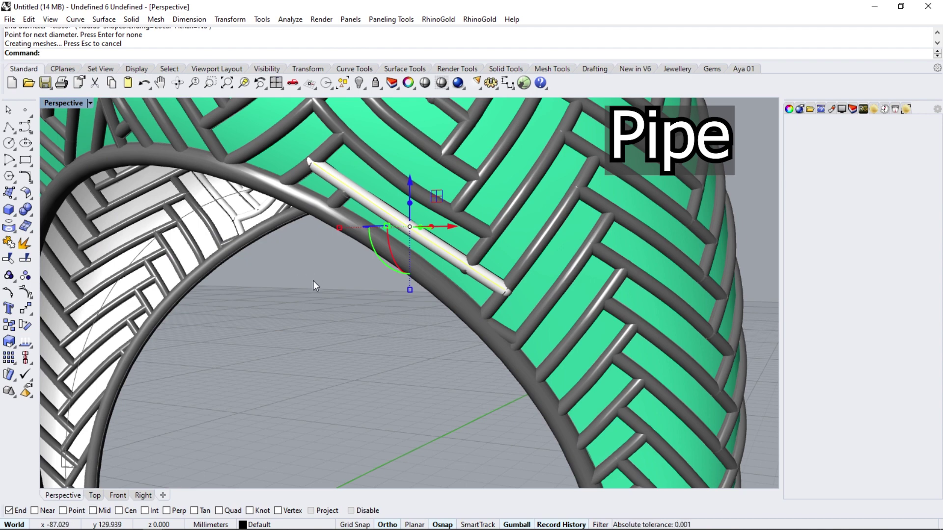
{"action": "scroll", "coordinate": [313, 281], "scroll_direction": "down", "scroll_amount": 3}
{"action": "left_click", "coordinate": [329, 323]}
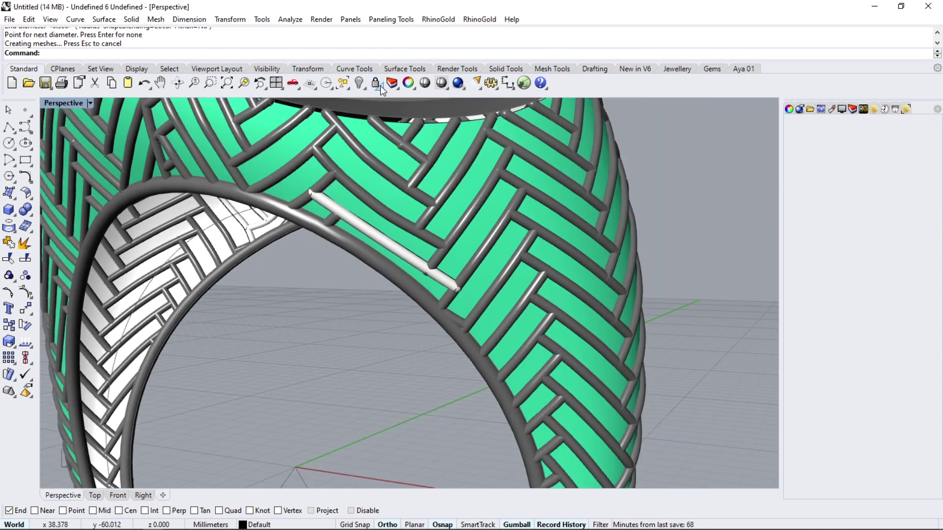
{"action": "left_click", "coordinate": [408, 103]}
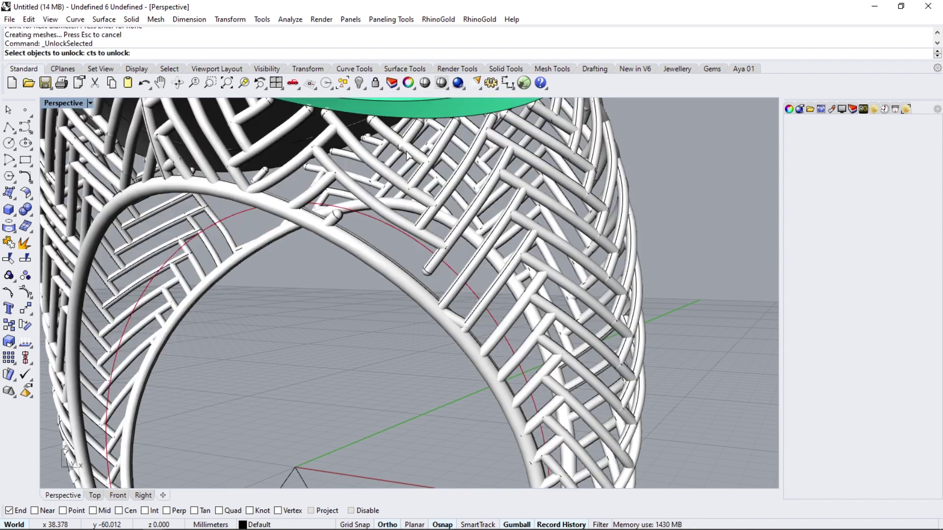
Unlock the pattern, take the loose pipes out of the group, and lock the remaining 245 pipes.
{"action": "left_click", "coordinate": [366, 195]}
{"action": "key", "text": "Return"}
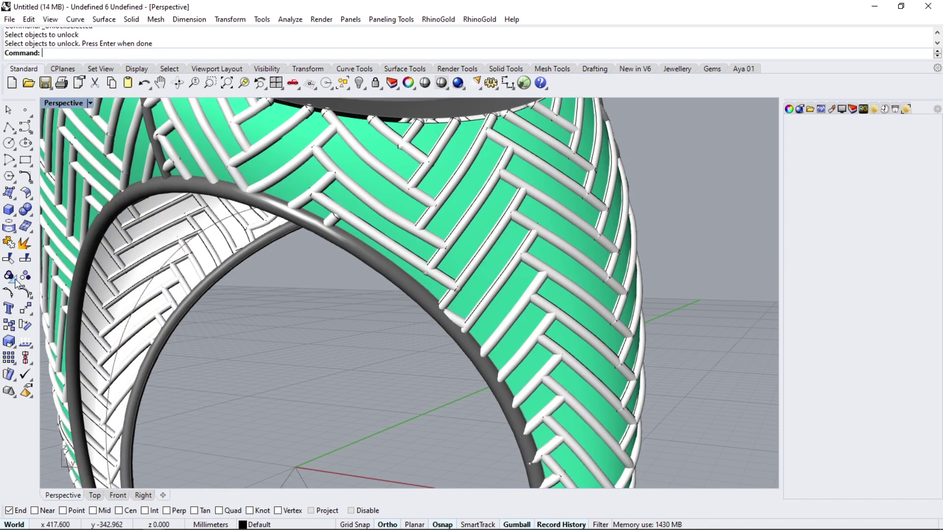
{"action": "left_click", "coordinate": [59, 281]}
{"action": "left_click", "coordinate": [382, 172]}
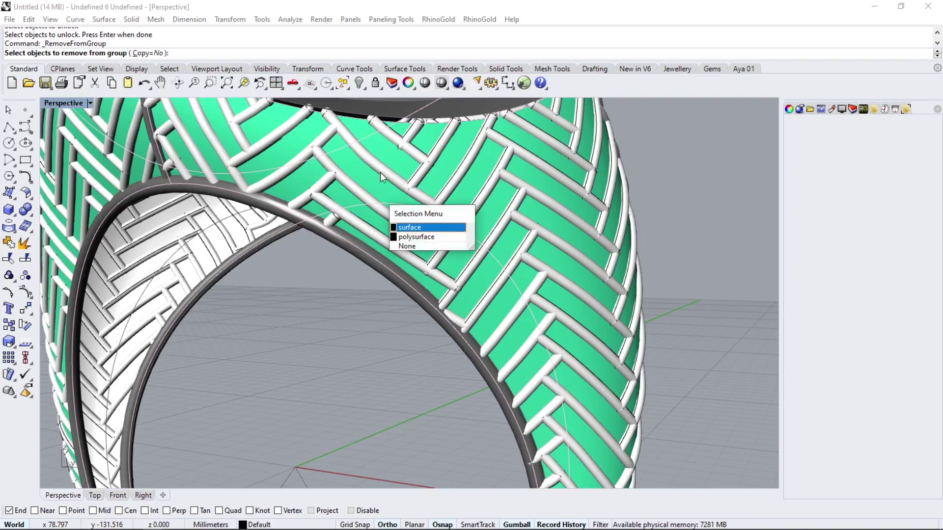
{"action": "left_click", "coordinate": [366, 196]}
{"action": "key", "text": "Return"}
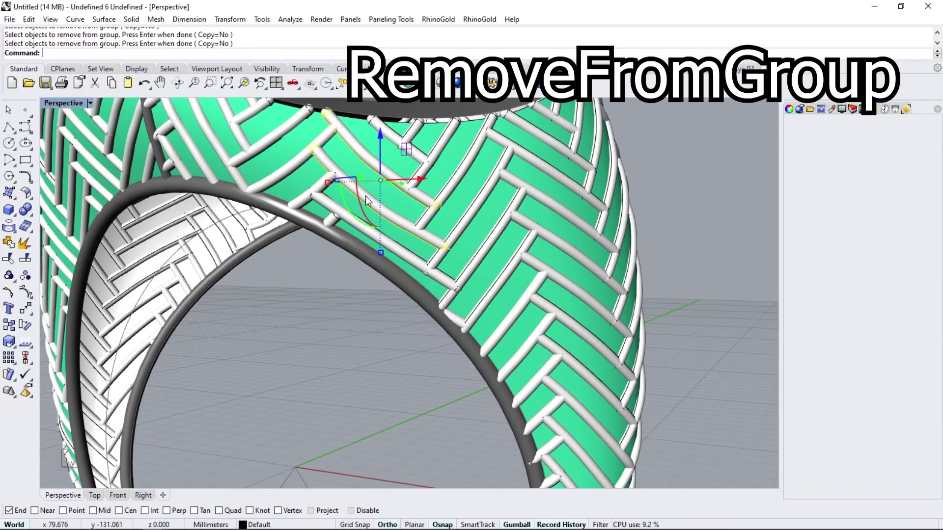
{"action": "left_click", "coordinate": [448, 200]}
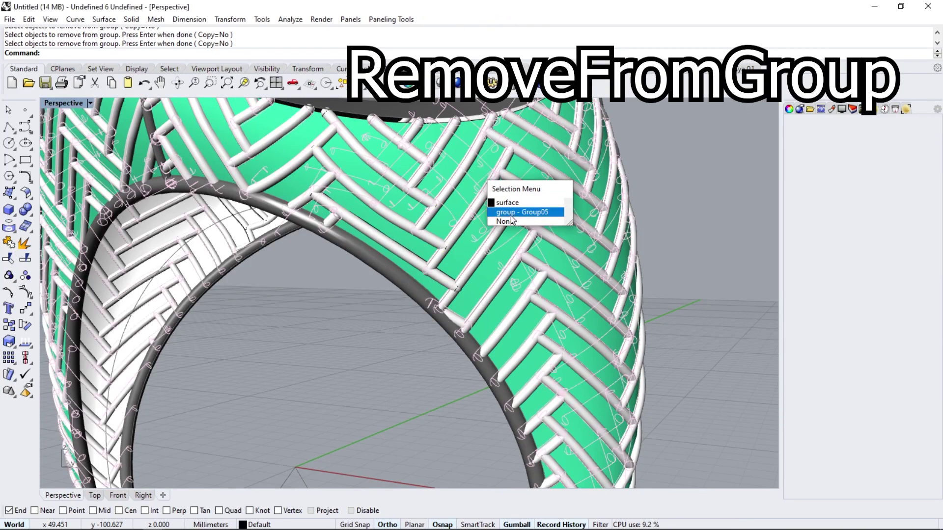
{"action": "left_click", "coordinate": [526, 212]}
{"action": "key", "text": "ctrl+l"}
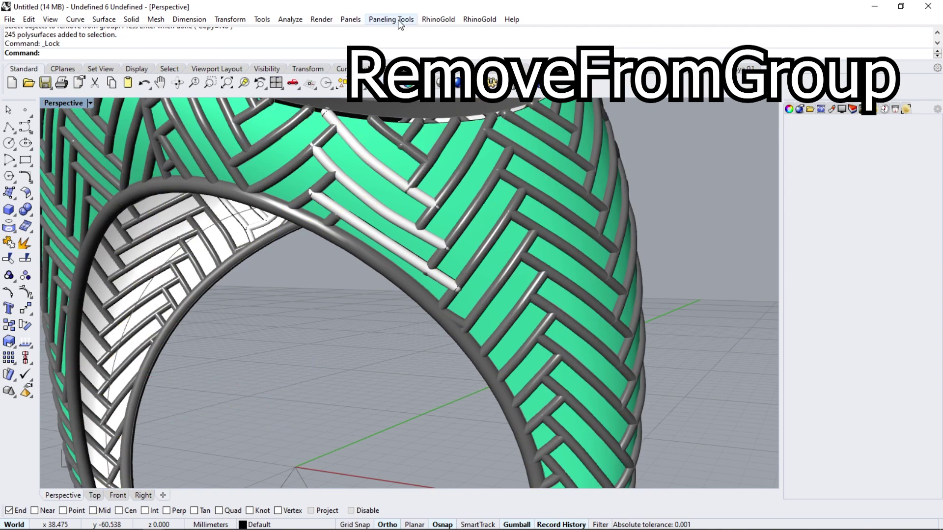
Extract the loose pipes' centre curves, delete the middle pipe, and switch to Ghosted display.
{"action": "left_click", "coordinate": [438, 20]}
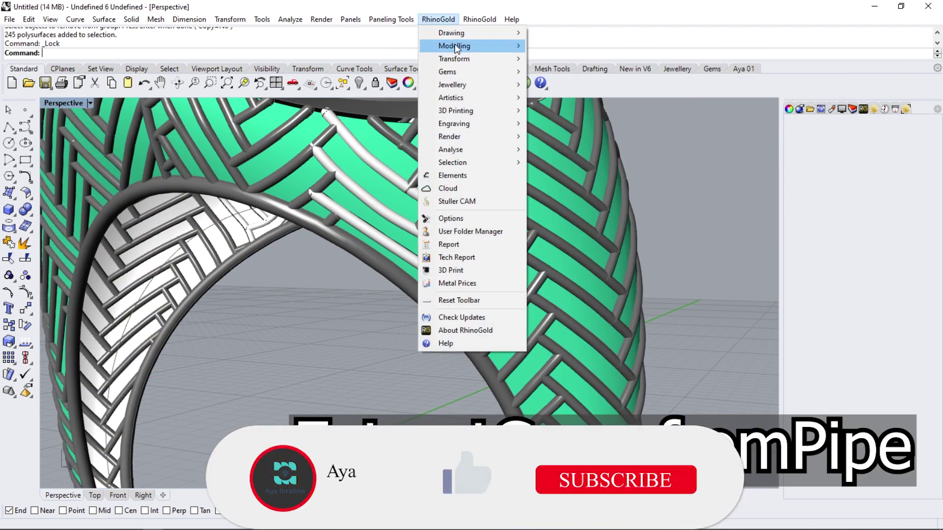
{"action": "mouse_move", "coordinate": [453, 45]}
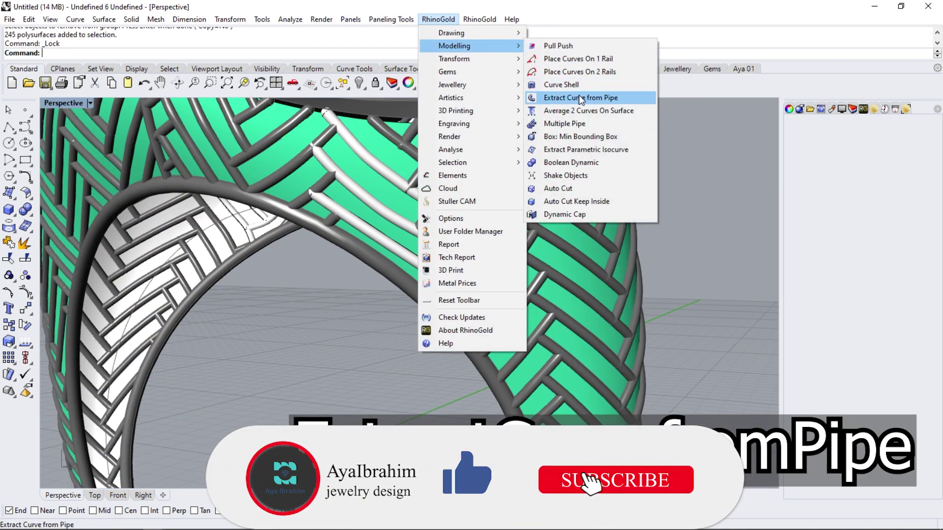
{"action": "left_click", "coordinate": [600, 102]}
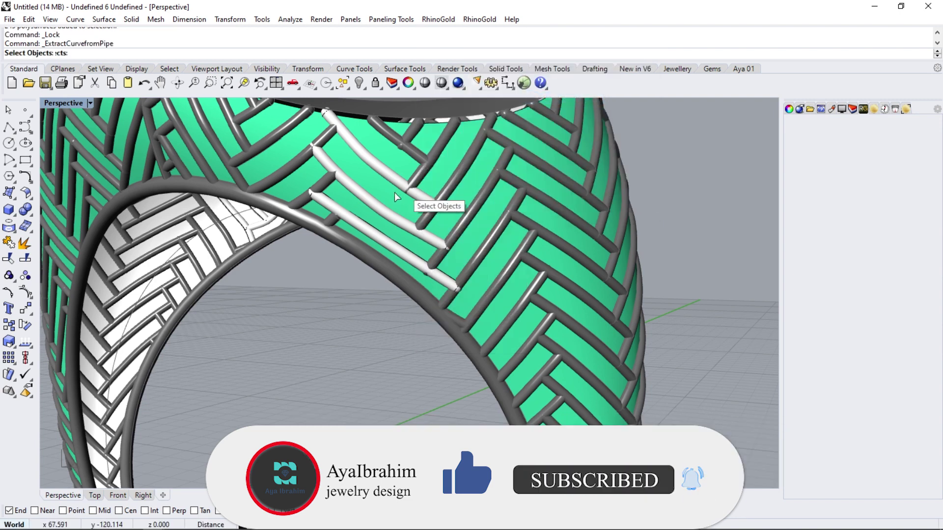
{"action": "left_click", "coordinate": [400, 182]}
{"action": "key", "text": "Return"}
{"action": "left_click", "coordinate": [374, 191]}
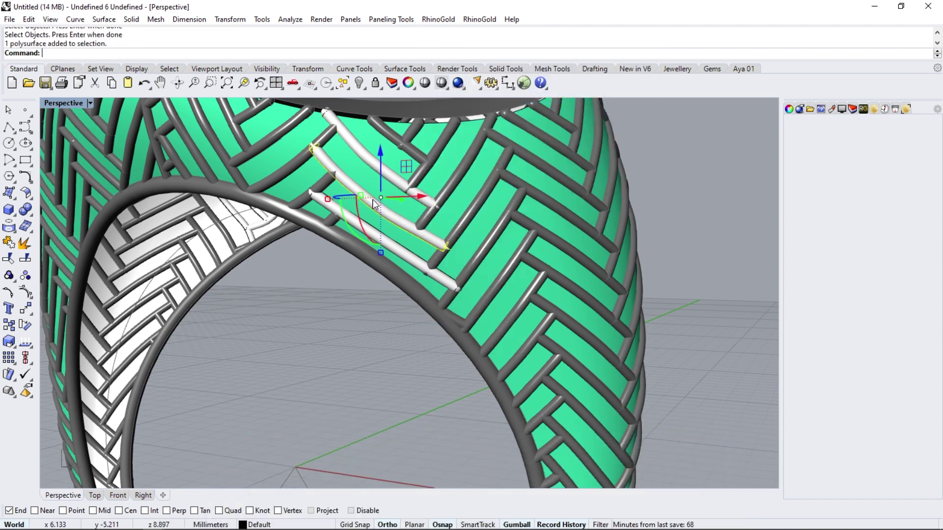
{"action": "key", "text": "Delete"}
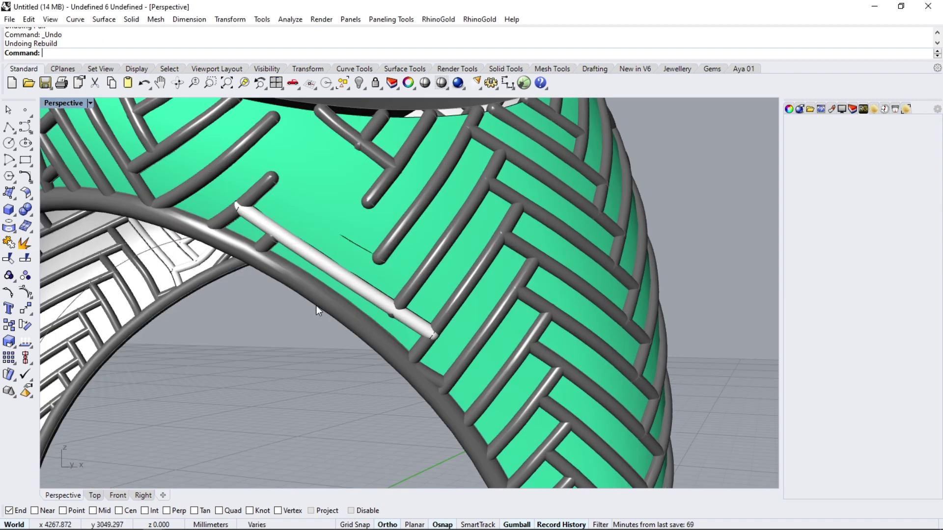
{"action": "key", "text": "ctrl+alt+g"}
Draw an interpolated curve on the band surface across the herringbone gap.
{"action": "right_click_drag", "start_coordinate": [320, 284], "coordinate": [310, 306]}
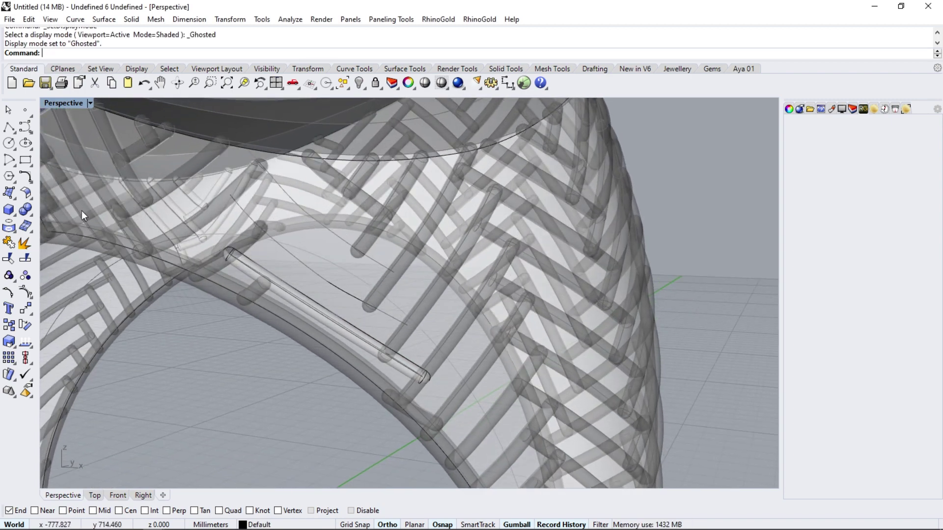
{"action": "left_click", "coordinate": [31, 137]}
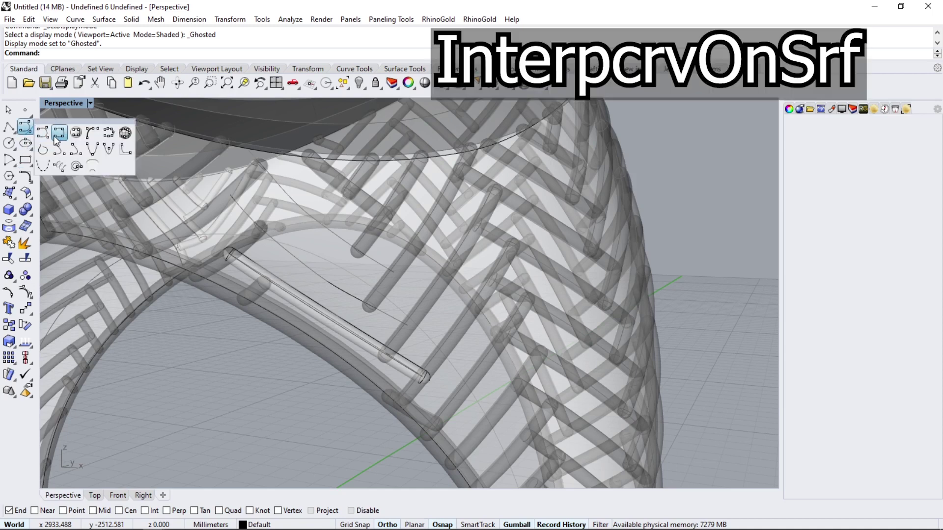
{"action": "left_click", "coordinate": [70, 139]}
{"action": "left_click", "coordinate": [264, 258]}
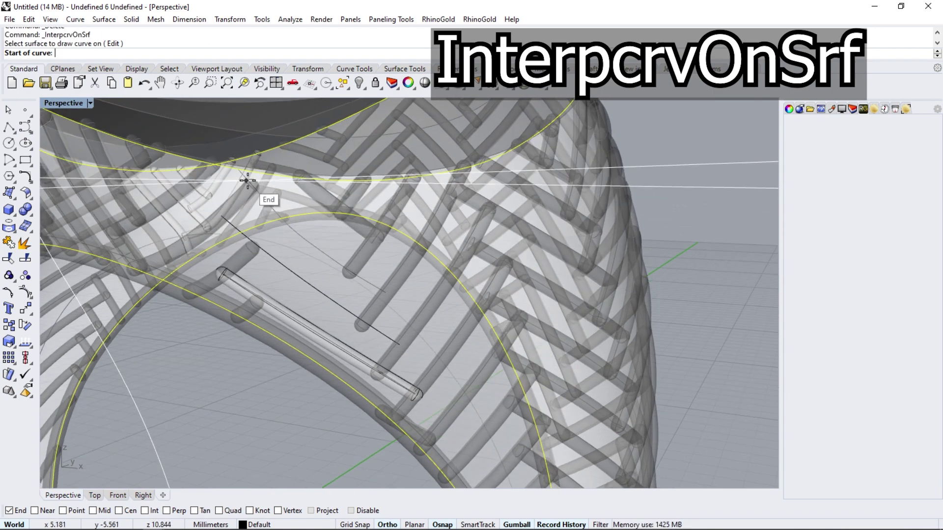
{"action": "left_click", "coordinate": [238, 170]}
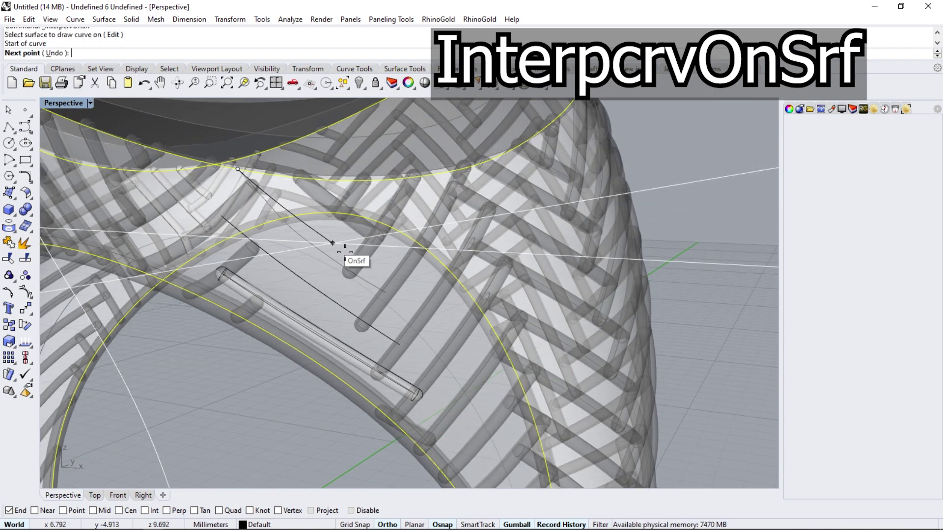
{"action": "left_click", "coordinate": [382, 294]}
{"action": "key", "text": "Return"}
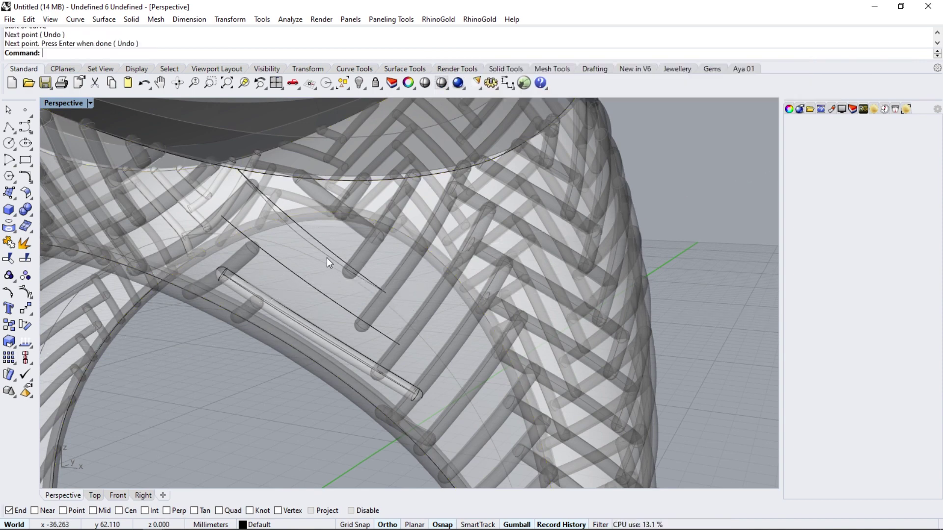
Delete the unwanted curve and pipe the two new curves at 0.3.
{"action": "left_click", "coordinate": [326, 258]}
{"action": "key", "text": "Delete"}
{"action": "left_click", "coordinate": [311, 283]}
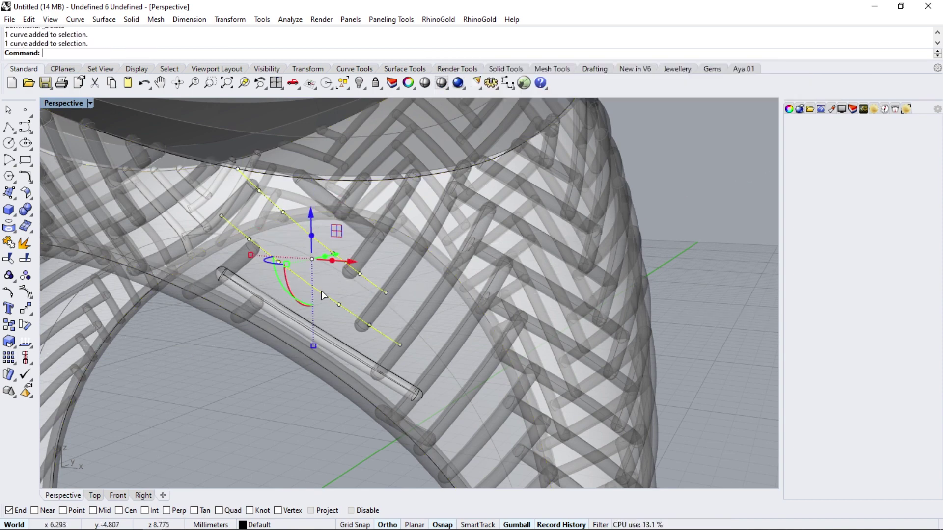
{"action": "key", "text": "ctrl+alt+s"}
{"action": "right_click_drag", "start_coordinate": [273, 242], "coordinate": [63, 225]}
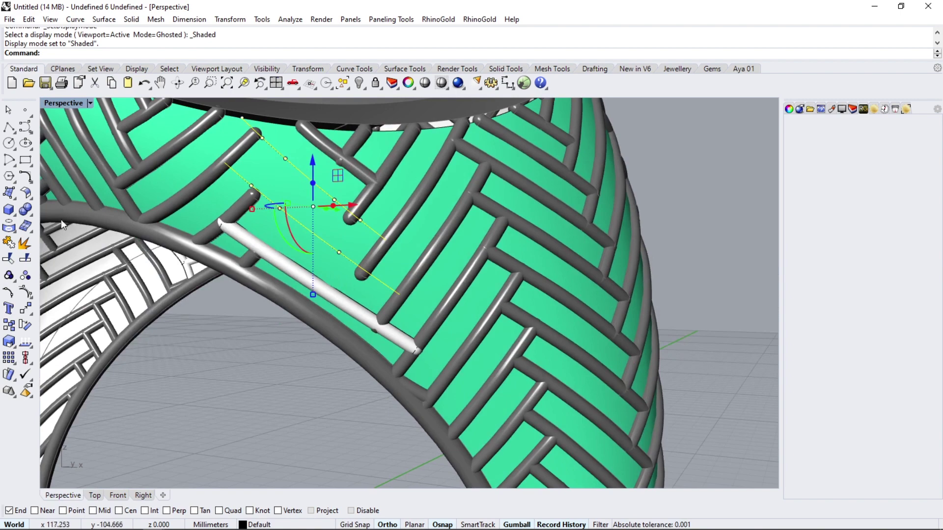
{"action": "left_click", "coordinate": [9, 226]}
{"action": "key", "text": "Return"}
{"action": "key", "text": "Return"}
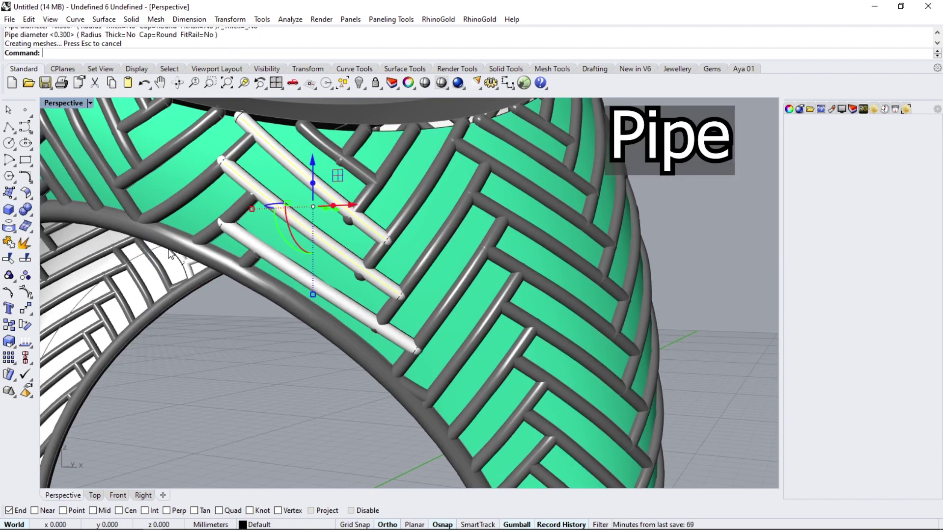
Extract centre curves from the white pipes, then delete the pipes.
{"action": "scroll", "coordinate": [290, 273], "scroll_direction": "down", "scroll_amount": 3}
{"action": "mouse_move", "coordinate": [290, 273]}
{"action": "right_mouse_down"}
{"action": "mouse_move", "coordinate": [369, 256]}
{"action": "mouse_move", "coordinate": [371, 243]}
{"action": "right_mouse_up"}
{"action": "scroll", "coordinate": [371, 243], "scroll_direction": "down", "scroll_amount": 5}
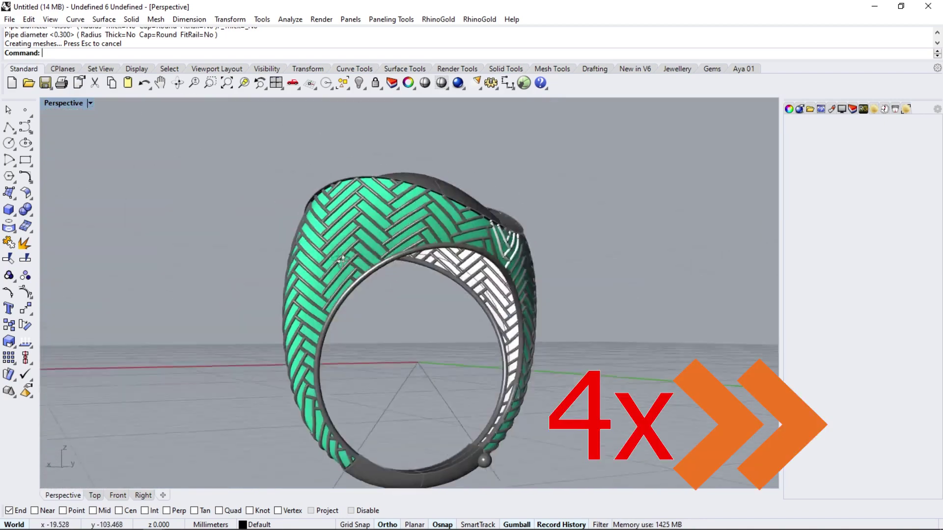
{"action": "scroll", "coordinate": [371, 243], "scroll_direction": "up", "scroll_amount": 5}
{"action": "left_click", "coordinate": [438, 19]}
{"action": "mouse_move", "coordinate": [454, 59]}
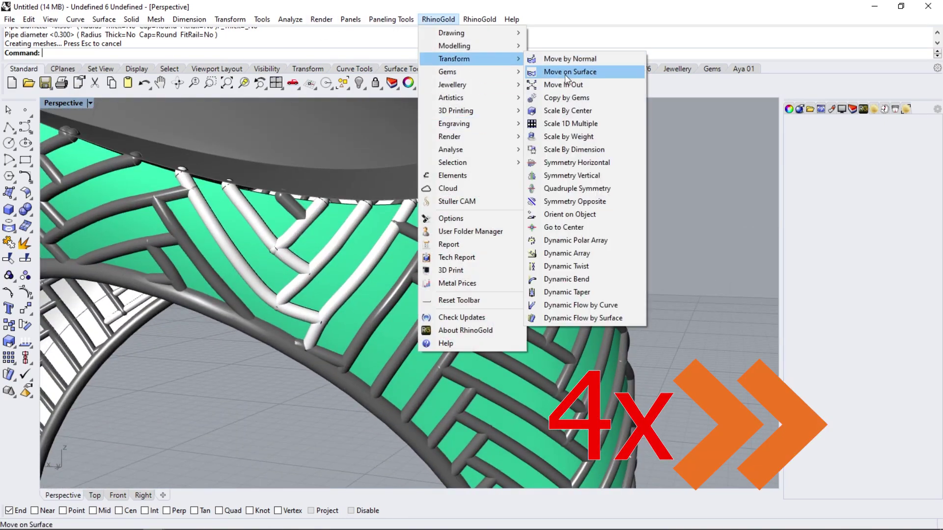
{"action": "left_click", "coordinate": [580, 98]}
{"action": "left_click", "coordinate": [314, 295]}
{"action": "key", "text": "Return"}
{"action": "key", "text": "Delete"}
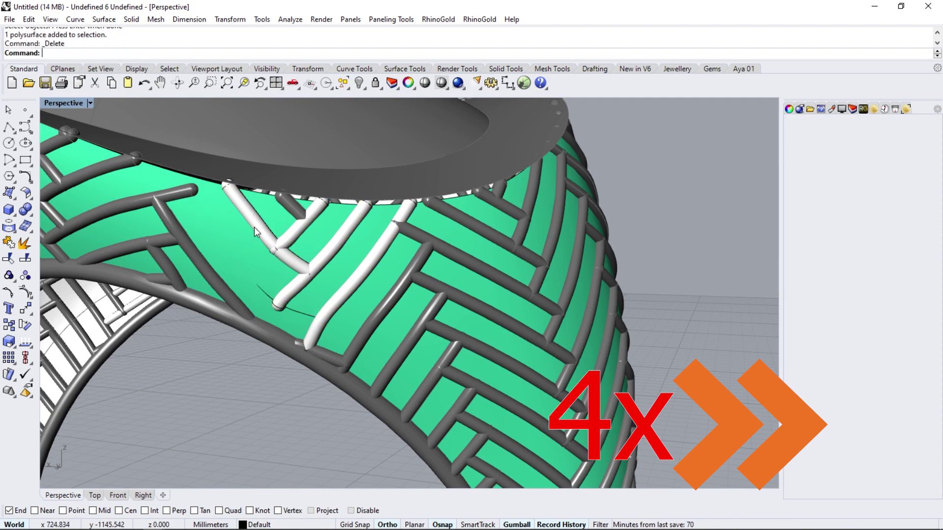
In Ghosted view, draw a new curve on the band and delete the unwanted one.
{"action": "key", "text": "ctrl+alt+g"}
{"action": "left_click", "coordinate": [25, 143]}
{"action": "left_click", "coordinate": [236, 231]}
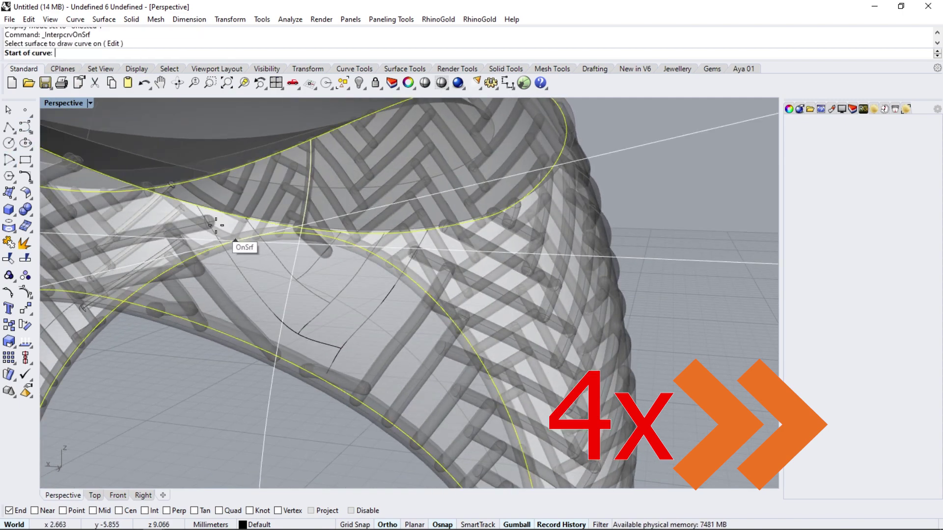
{"action": "left_click", "coordinate": [196, 206]}
{"action": "left_click", "coordinate": [340, 349]}
{"action": "key", "text": "Return"}
{"action": "left_click", "coordinate": [271, 280]}
{"action": "key", "text": "Delete"}
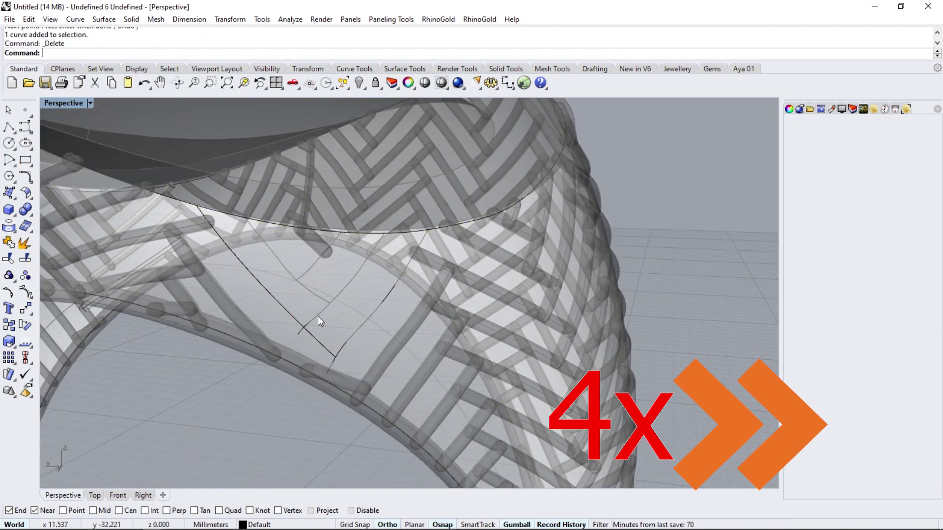
{"action": "right_click_drag", "start_coordinate": [344, 295], "coordinate": [368, 243]}
Draw further curves on the band surface to fill the gap in the pattern.
{"action": "key", "text": "Return"}
{"action": "left_click", "coordinate": [368, 242]}
{"action": "scroll", "coordinate": [367, 243], "scroll_direction": "up", "scroll_amount": 3}
{"action": "left_click", "coordinate": [283, 341]}
{"action": "key", "text": "Return"}
{"action": "key", "text": "Return"}
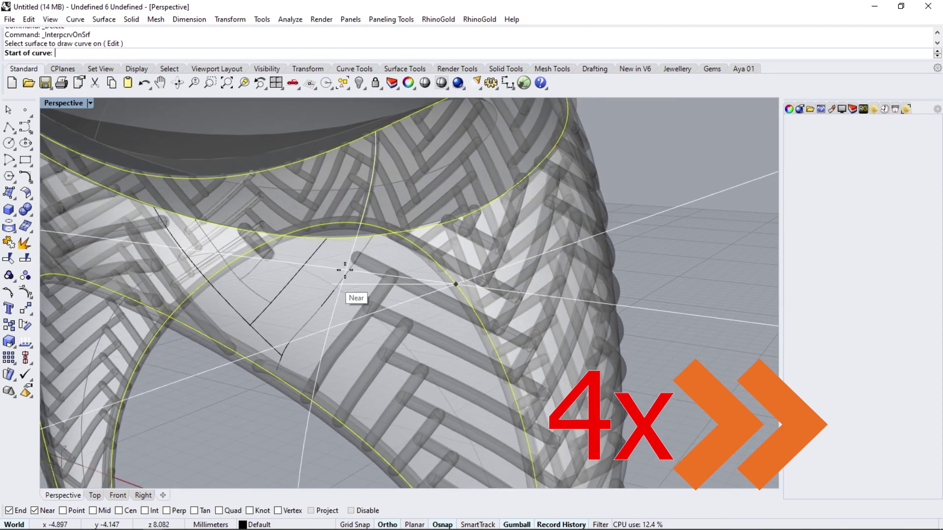
{"action": "left_click", "coordinate": [373, 236]}
{"action": "left_click", "coordinate": [268, 373]}
{"action": "key", "text": "Return"}
{"action": "key", "text": "Return"}
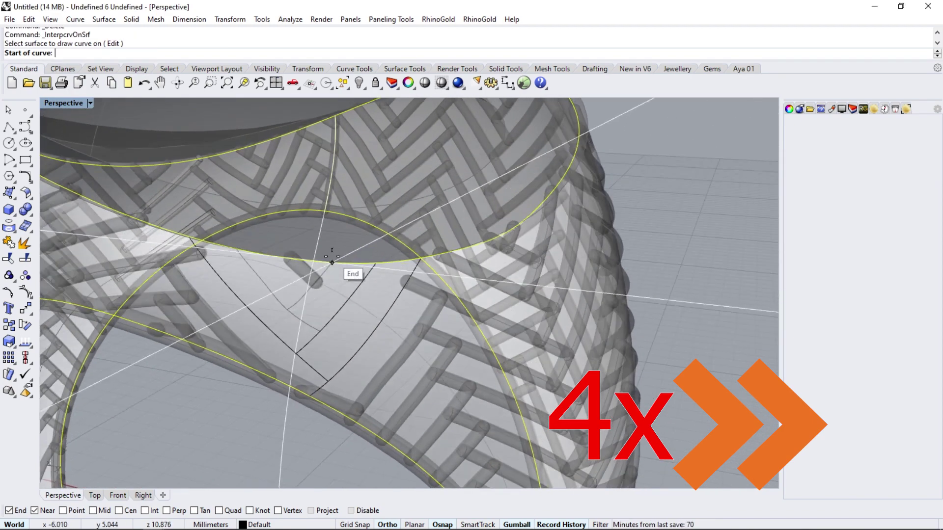
{"action": "left_click", "coordinate": [332, 264]}
{"action": "left_click", "coordinate": [288, 309]}
{"action": "key", "text": "Return"}
Add a final curve and pipe the new curves at 0.3 diameter.
{"action": "key", "text": "Return"}
{"action": "left_click", "coordinate": [239, 249]}
{"action": "left_click", "coordinate": [319, 331]}
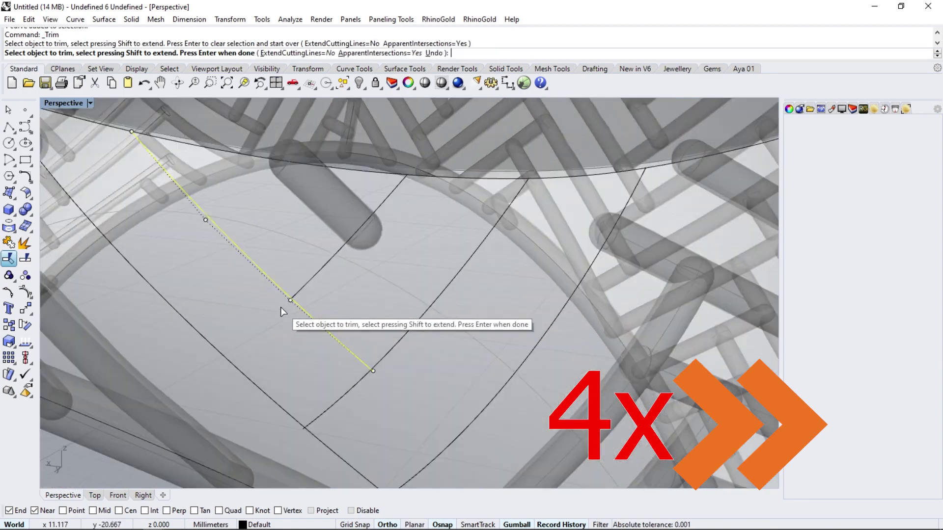
{"action": "key", "text": "ctrl+alt+s"}
{"action": "left_click", "coordinate": [9, 226]}
{"action": "left_click", "coordinate": [59, 216]}
{"action": "key", "text": "Return"}
{"action": "key", "text": "Return"}
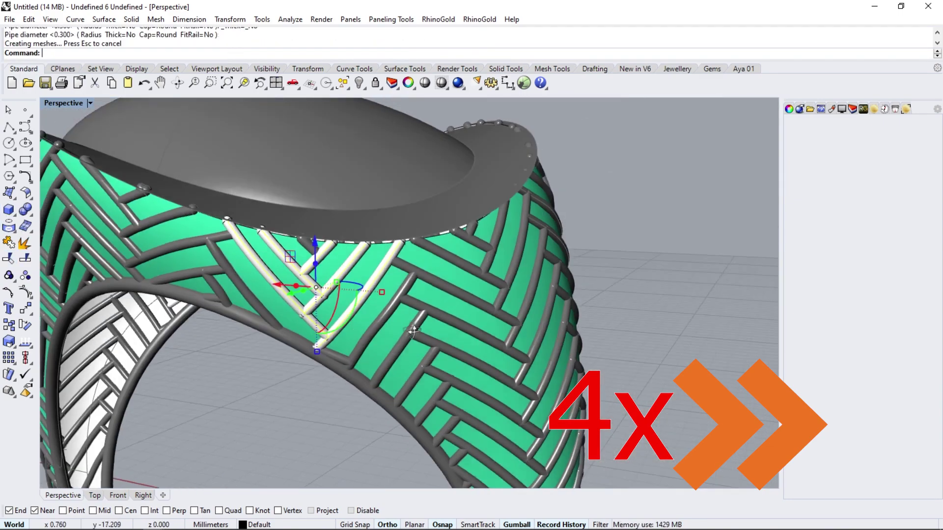
{"action": "scroll", "coordinate": [413, 330], "scroll_direction": "down", "scroll_amount": 5}
{"action": "scroll", "coordinate": [611, 259], "scroll_direction": "down", "scroll_amount": 5}
{"action": "right_click_drag", "start_coordinate": [611, 259], "coordinate": [253, 368]}
Set Layer 03's colour to aquamarine.
{"action": "left_click", "coordinate": [866, 182]}
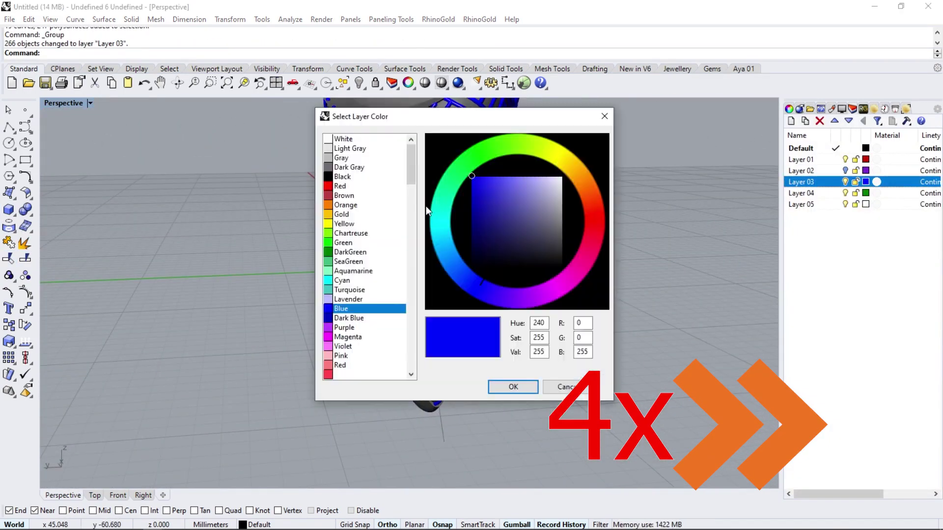
{"action": "left_click", "coordinate": [426, 211]}
{"action": "left_click", "coordinate": [514, 387]}
{"action": "scroll", "coordinate": [443, 220], "scroll_direction": "down", "scroll_amount": 5}
{"action": "scroll", "coordinate": [441, 323], "scroll_direction": "up", "scroll_amount": 5}
Unlock objects and move the white shank end piece 3.672 mm sideways into place.
{"action": "right_click_drag", "start_coordinate": [441, 323], "coordinate": [318, 311]}
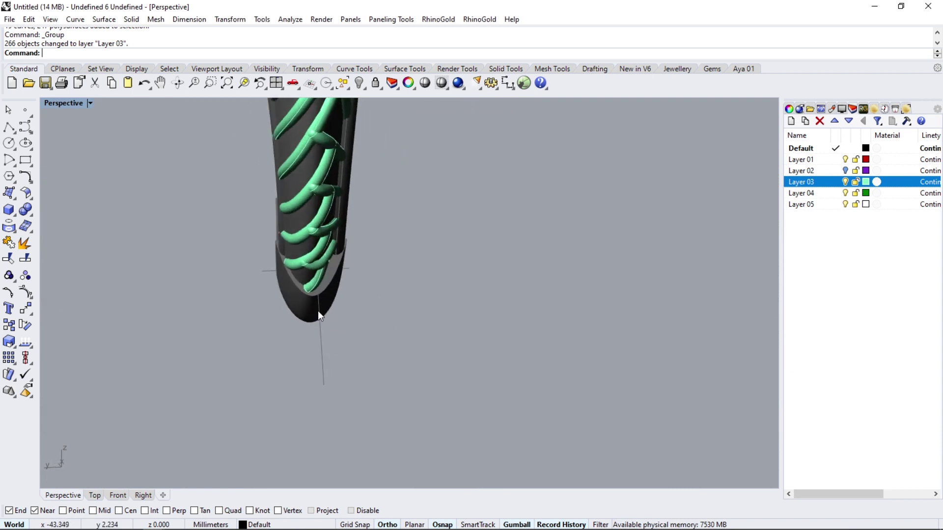
{"action": "scroll", "coordinate": [266, 230], "scroll_direction": "up", "scroll_amount": 2}
{"action": "mouse_move", "coordinate": [356, 271]}
{"action": "right_mouse_down"}
{"action": "mouse_move", "coordinate": [354, 285]}
{"action": "mouse_move", "coordinate": [369, 292]}
{"action": "mouse_move", "coordinate": [399, 293]}
{"action": "mouse_move", "coordinate": [452, 321]}
{"action": "mouse_move", "coordinate": [328, 272]}
{"action": "right_mouse_up"}
{"action": "key", "text": "ctrl+alt+l"}
{"action": "left_click", "coordinate": [453, 320]}
{"action": "scroll", "coordinate": [379, 280], "scroll_direction": "up", "scroll_amount": 2}
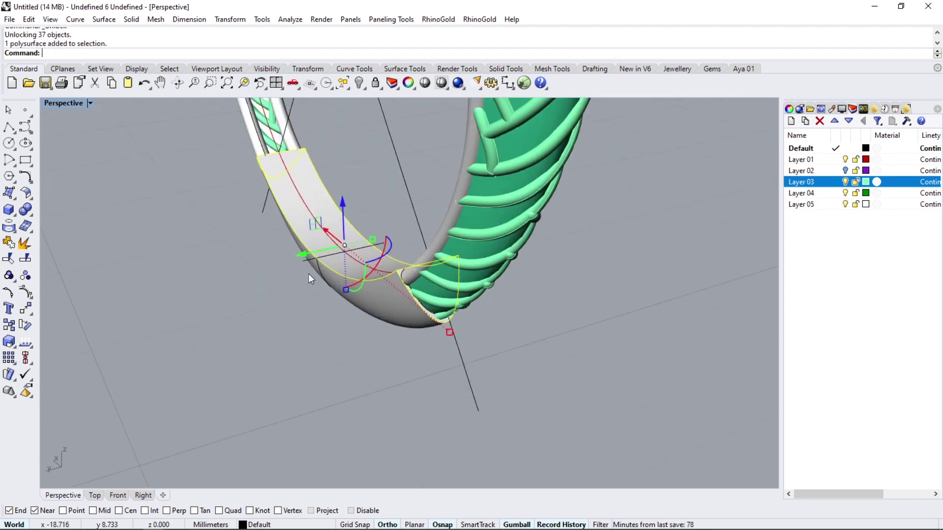
{"action": "left_click_drag", "start_coordinate": [302, 256], "coordinate": [190, 275]}
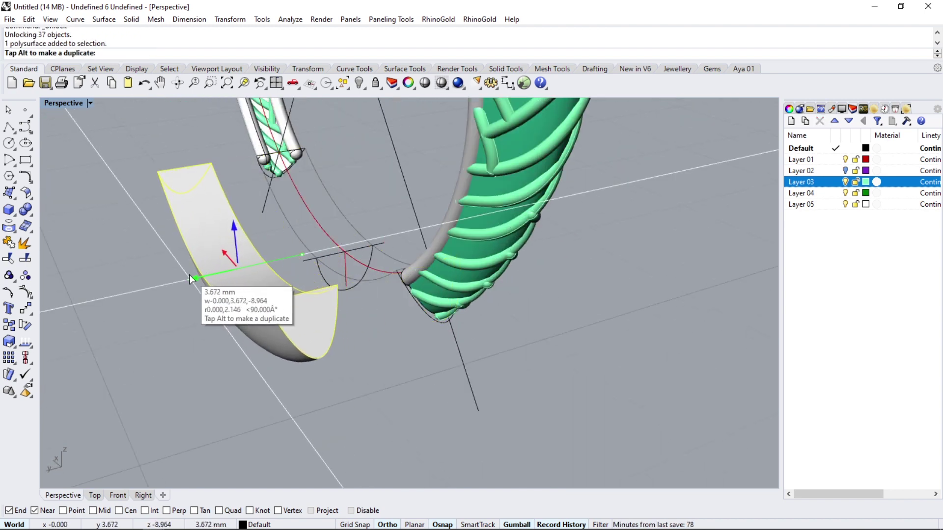
{"action": "right_click_drag", "start_coordinate": [189, 275], "coordinate": [364, 288]}
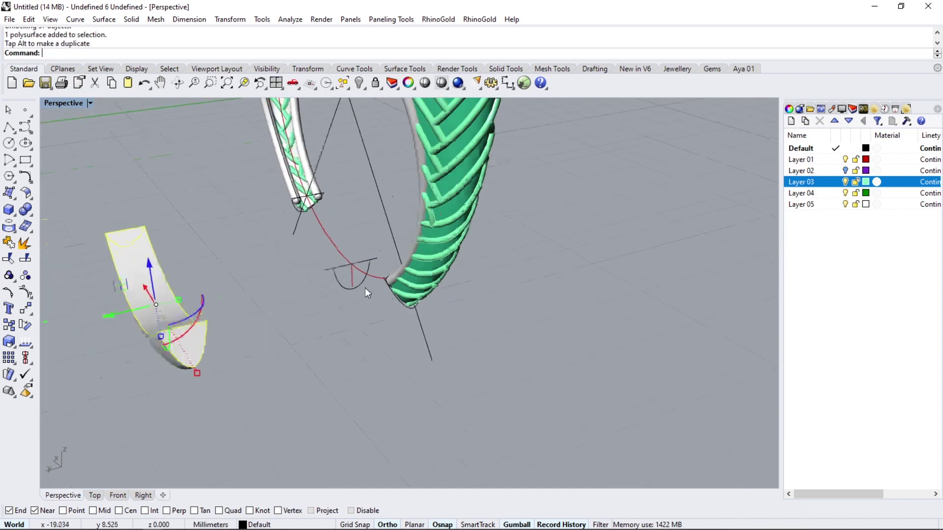
{"action": "key", "text": "Escape"}
{"action": "scroll", "coordinate": [236, 365], "scroll_direction": "up", "scroll_amount": 3}
{"action": "left_click", "coordinate": [25, 177]}
Offset the end piece's curved bottom edge along its surface and pipe it with default settings.
{"action": "left_click", "coordinate": [142, 183]}
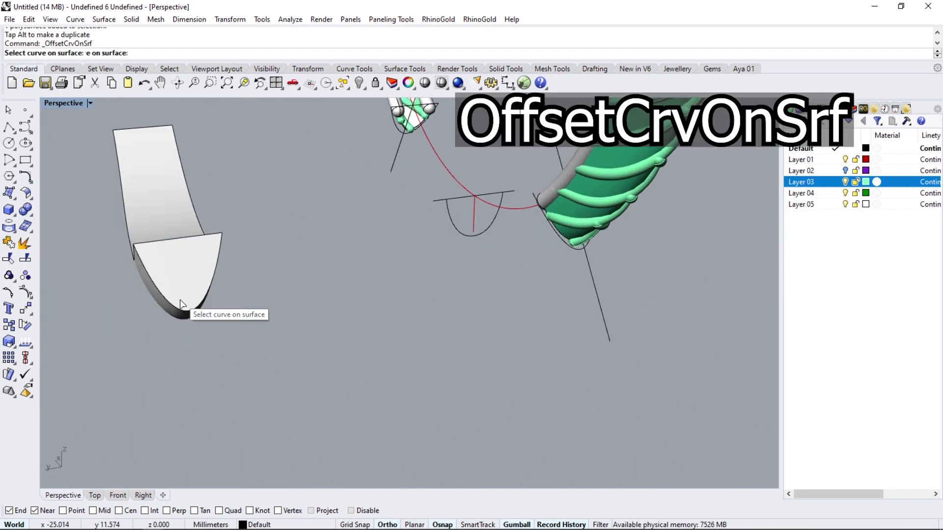
{"action": "left_click", "coordinate": [189, 313]}
{"action": "left_click", "coordinate": [221, 339]}
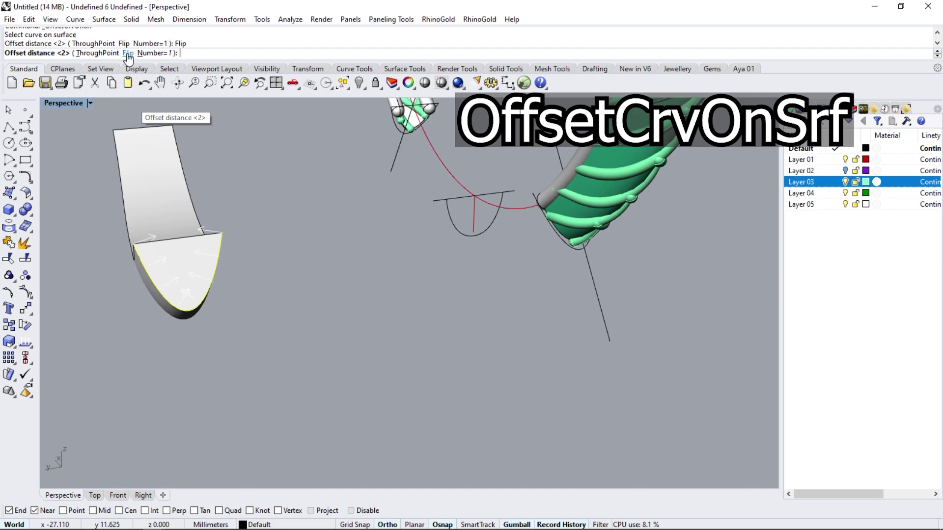
{"action": "type", "text": ".15"}
{"action": "left_click", "coordinate": [9, 209]}
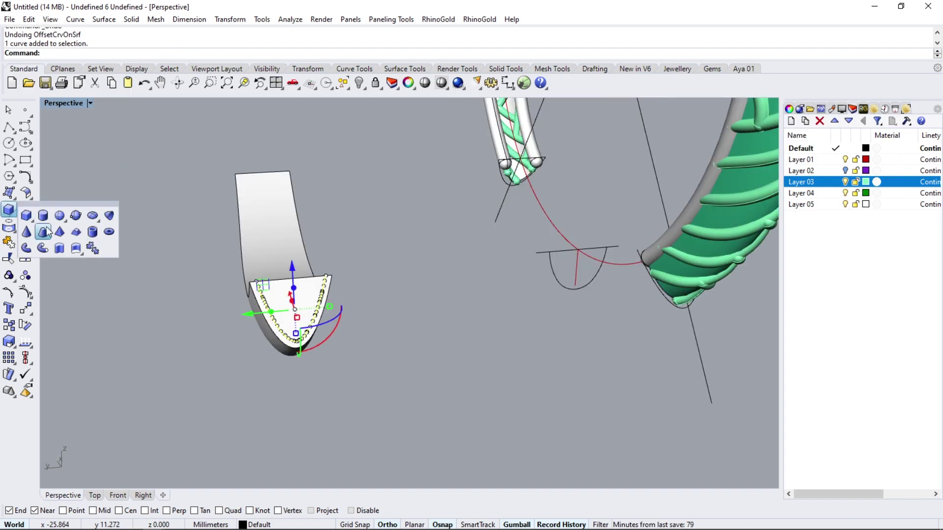
{"action": "left_click", "coordinate": [44, 241]}
{"action": "key", "text": "Return"}
{"action": "key", "text": "Return"}
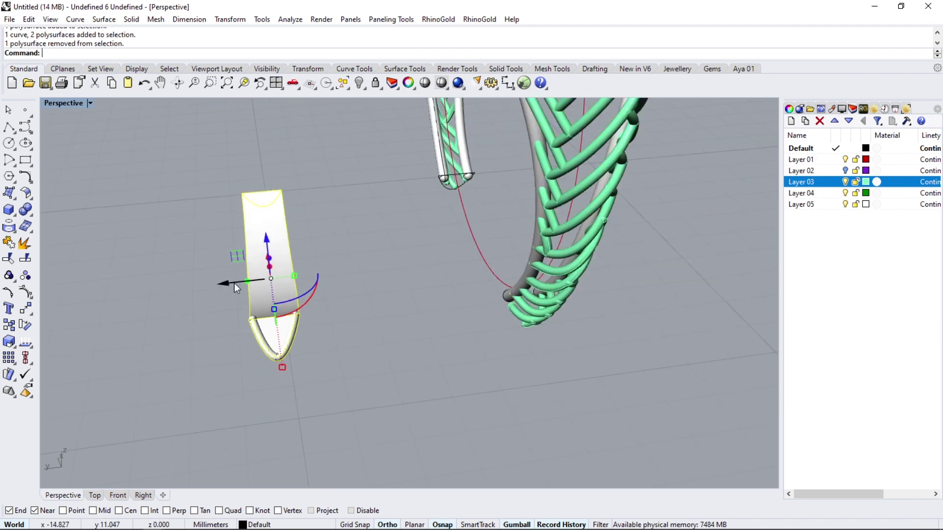
Slide the end piece over to the Jali band and select the end pipe at the joint.
{"action": "left_click_drag", "start_coordinate": [227, 281], "coordinate": [329, 265]}
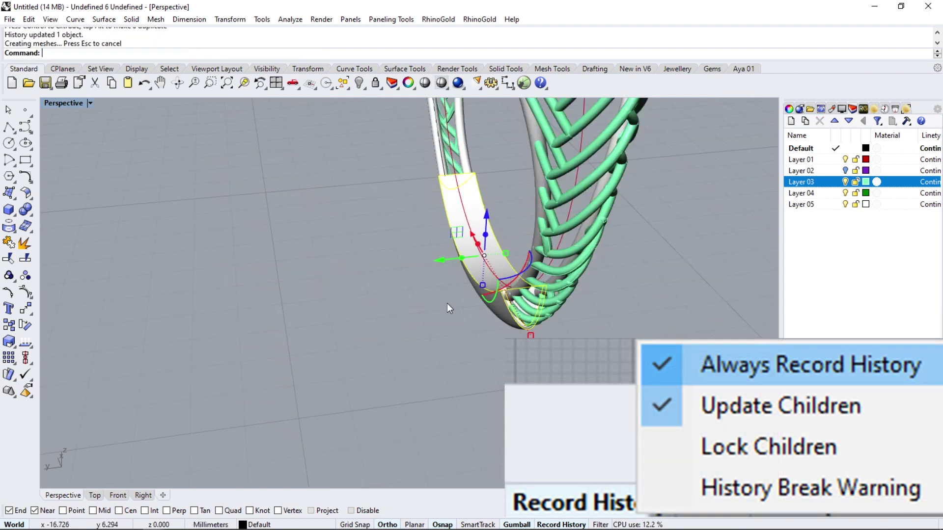
{"action": "scroll", "coordinate": [514, 282], "scroll_direction": "up", "scroll_amount": 3}
{"action": "mouse_move", "coordinate": [514, 282]}
{"action": "right_mouse_down"}
{"action": "mouse_move", "coordinate": [433, 331]}
{"action": "mouse_move", "coordinate": [366, 333]}
{"action": "right_mouse_up"}
{"action": "scroll", "coordinate": [366, 332], "scroll_direction": "up", "scroll_amount": 3}
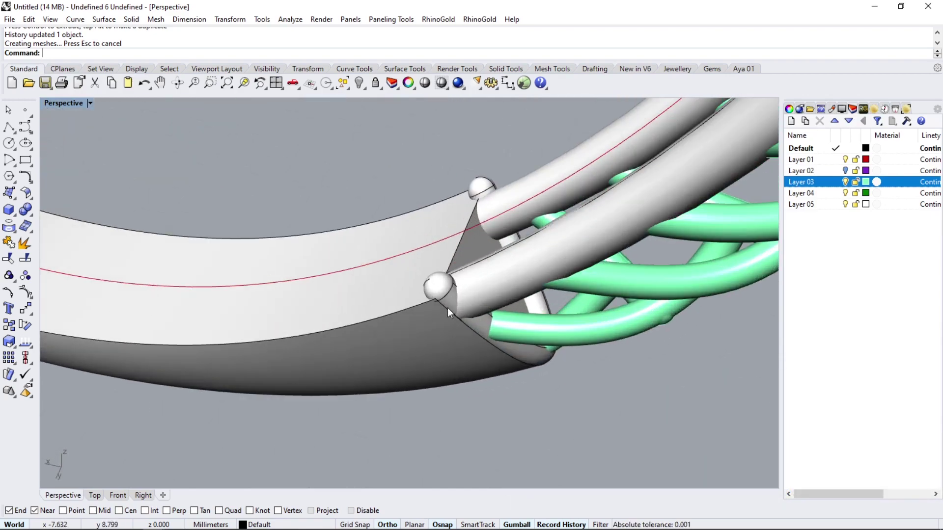
{"action": "scroll", "coordinate": [440, 280], "scroll_direction": "up", "scroll_amount": 3}
{"action": "left_click", "coordinate": [440, 280]}
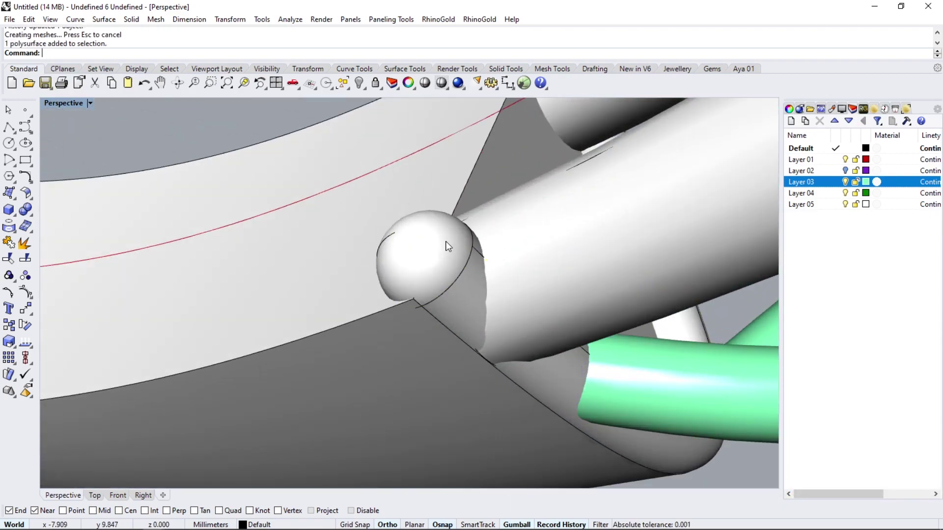
{"action": "key", "text": "ctrl+alt+w"}
{"action": "key", "text": "ctrl+alt+s"}
{"action": "scroll", "coordinate": [422, 263], "scroll_direction": "down", "scroll_amount": 5}
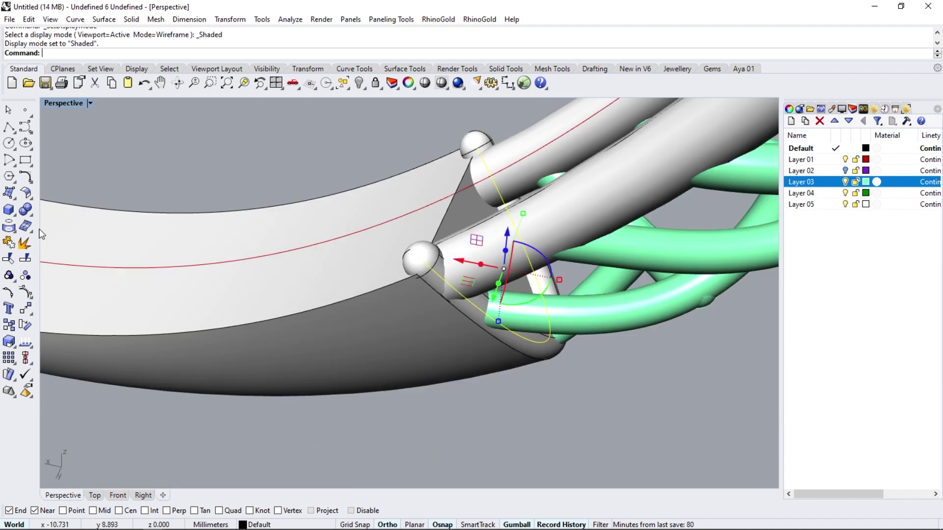
Shorten the end pipe's rail with SubCrv so it ends near the circle centre.
{"action": "left_click", "coordinate": [29, 182]}
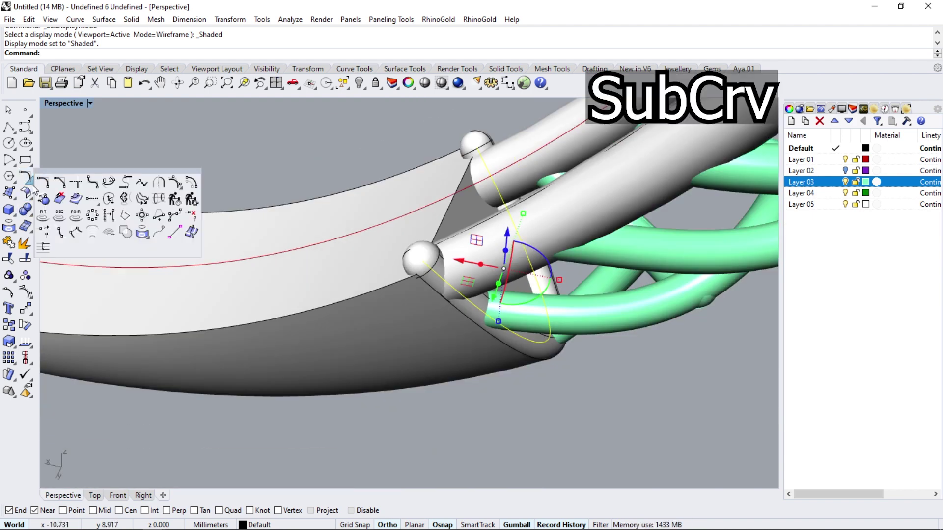
{"action": "left_click", "coordinate": [47, 247]}
{"action": "key", "text": "ctrl+alt+w"}
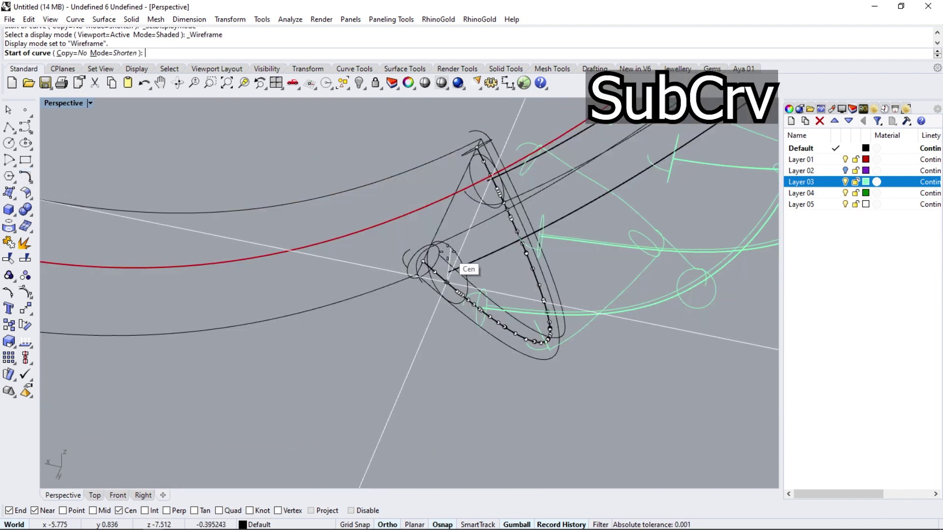
{"action": "left_click", "coordinate": [446, 282]}
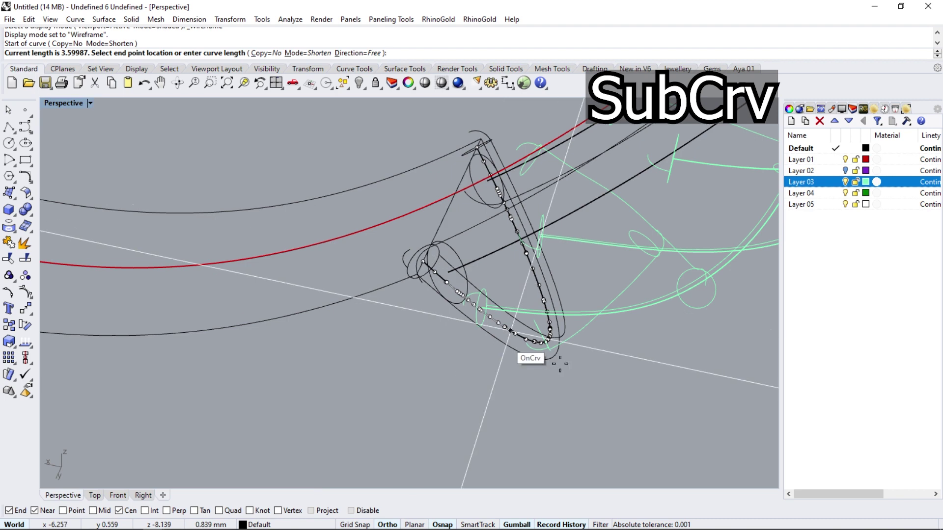
{"action": "left_click", "coordinate": [474, 196]}
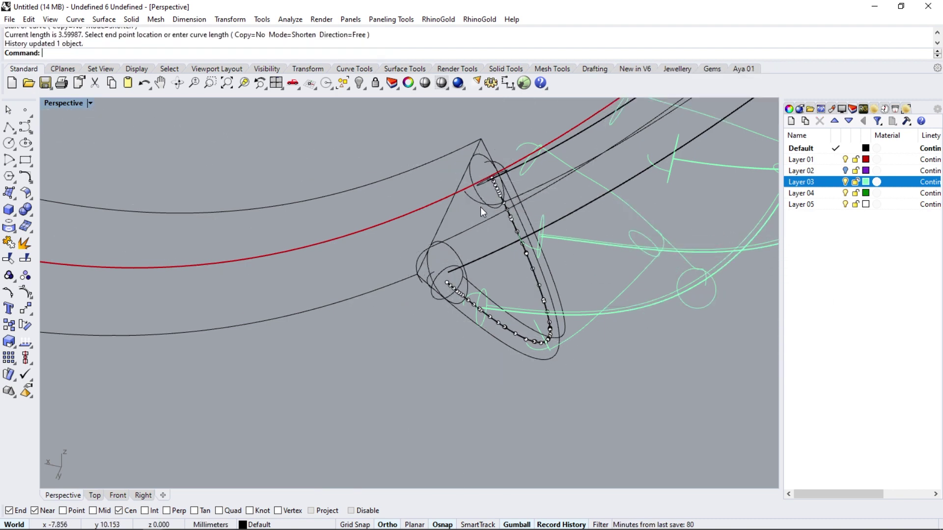
{"action": "key", "text": "ctrl+alt+s"}
{"action": "mouse_move", "coordinate": [477, 214]}
{"action": "right_mouse_down"}
{"action": "mouse_move", "coordinate": [442, 211]}
{"action": "mouse_move", "coordinate": [448, 173]}
{"action": "mouse_move", "coordinate": [452, 249]}
{"action": "mouse_move", "coordinate": [426, 174]}
{"action": "mouse_move", "coordinate": [415, 185]}
{"action": "right_mouse_up"}
{"action": "scroll", "coordinate": [414, 185], "scroll_direction": "down", "scroll_amount": 3}
Undo the mirrored copy and rotate-copy the shank end pieces 180° about origin 0.
{"action": "key", "text": "ctrl+z"}
{"action": "left_click", "coordinate": [25, 326]}
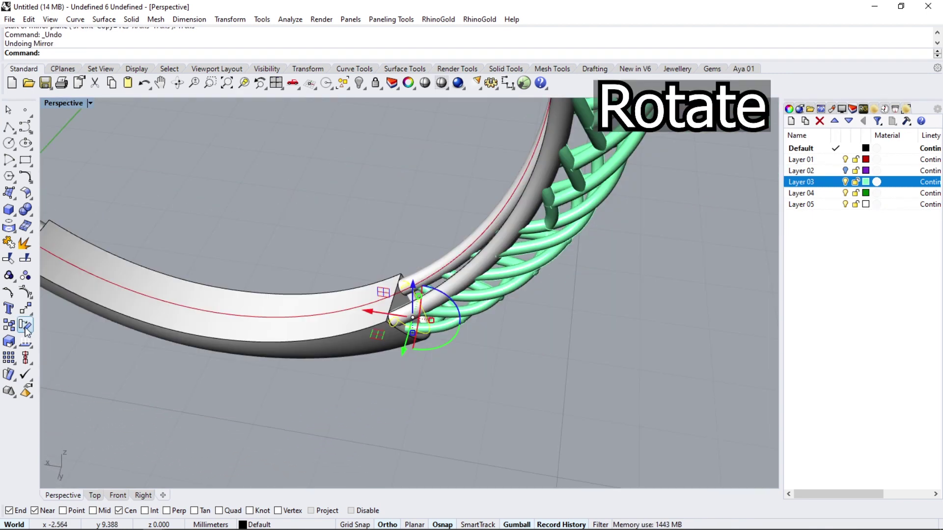
{"action": "type", "text": "0"}
{"action": "key", "text": "Return"}
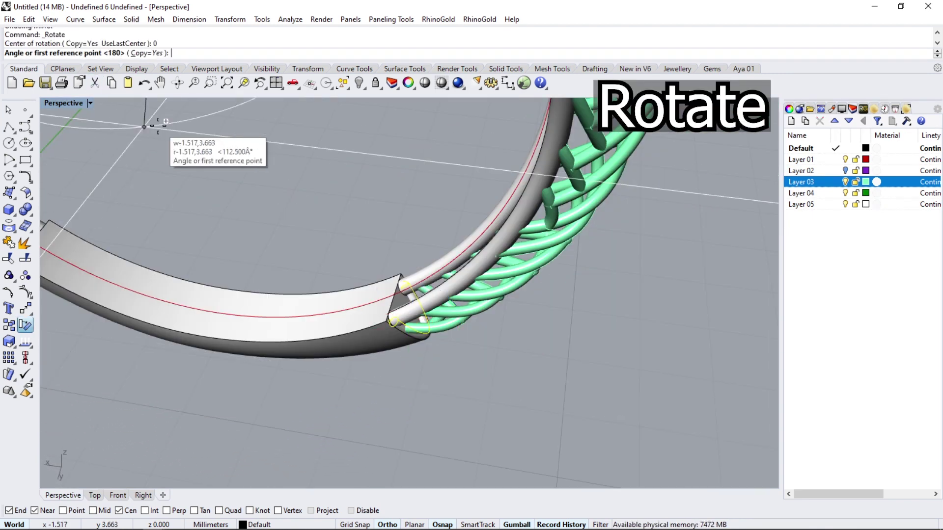
{"action": "type", "text": "180"}
{"action": "key", "text": "Return"}
{"action": "key", "text": "Return"}
{"action": "mouse_move", "coordinate": [177, 127]}
{"action": "right_mouse_down"}
{"action": "mouse_move", "coordinate": [376, 221]}
{"action": "mouse_move", "coordinate": [480, 152]}
{"action": "mouse_move", "coordinate": [408, 196]}
{"action": "mouse_move", "coordinate": [193, 276]}
{"action": "mouse_move", "coordinate": [344, 301]}
{"action": "mouse_move", "coordinate": [388, 345]}
{"action": "right_mouse_up"}
Round the plain shank's long edges with a 0.25 FilletEdge.
{"action": "left_click", "coordinate": [33, 217]}
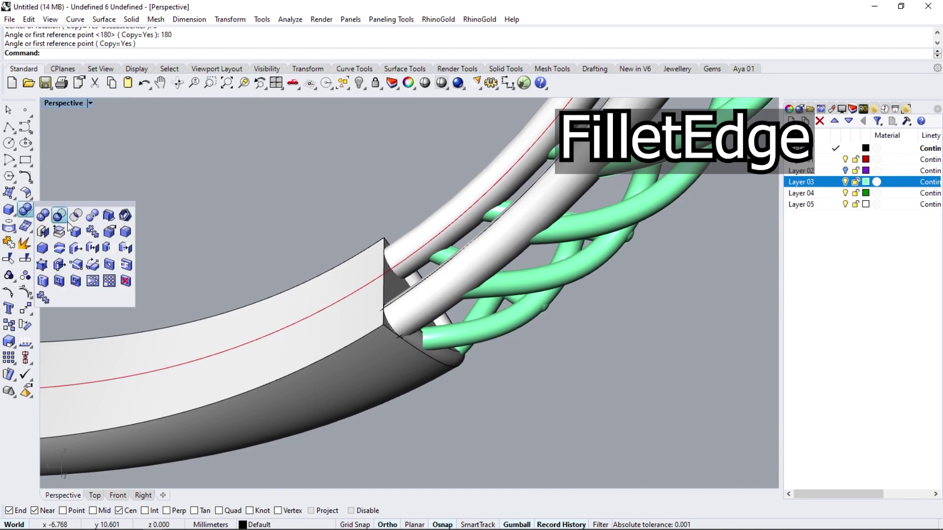
{"action": "left_click", "coordinate": [125, 232]}
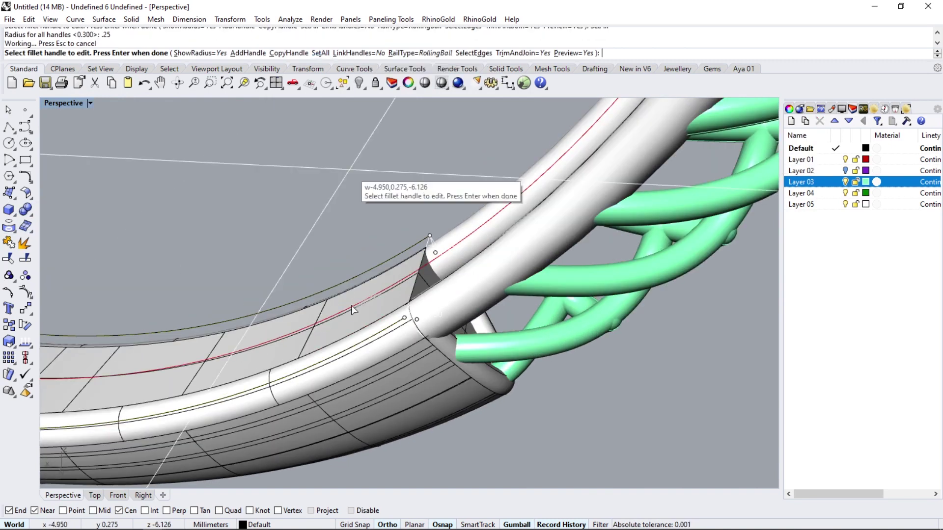
{"action": "scroll", "coordinate": [352, 309], "scroll_direction": "up", "scroll_amount": 3}
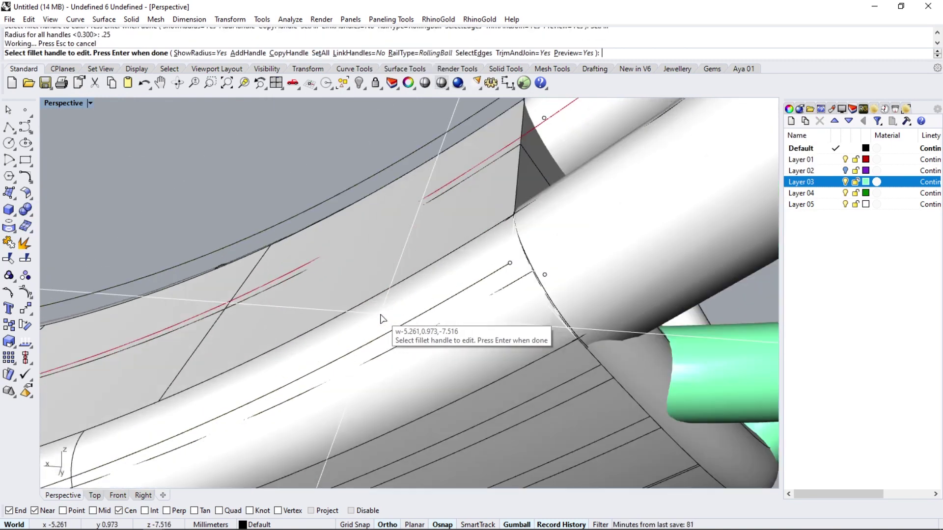
{"action": "scroll", "coordinate": [489, 315], "scroll_direction": "down", "scroll_amount": 3}
{"action": "key", "text": "Return"}
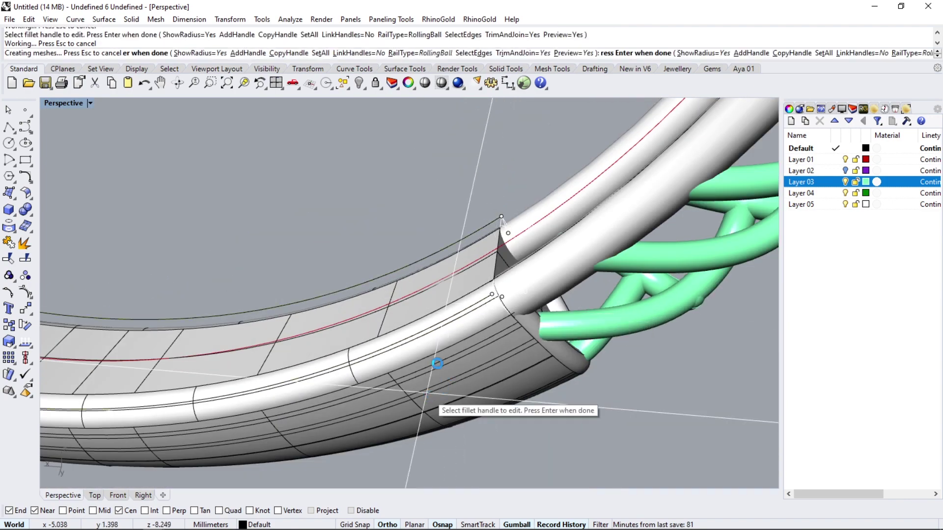
{"action": "mouse_move", "coordinate": [426, 393]}
{"action": "right_mouse_down"}
{"action": "mouse_move", "coordinate": [381, 292]}
{"action": "mouse_move", "coordinate": [617, 254]}
{"action": "mouse_move", "coordinate": [705, 218]}
{"action": "mouse_move", "coordinate": [770, 221]}
{"action": "mouse_move", "coordinate": [756, 270]}
{"action": "mouse_move", "coordinate": [497, 293]}
{"action": "mouse_move", "coordinate": [413, 338]}
{"action": "right_mouse_up"}
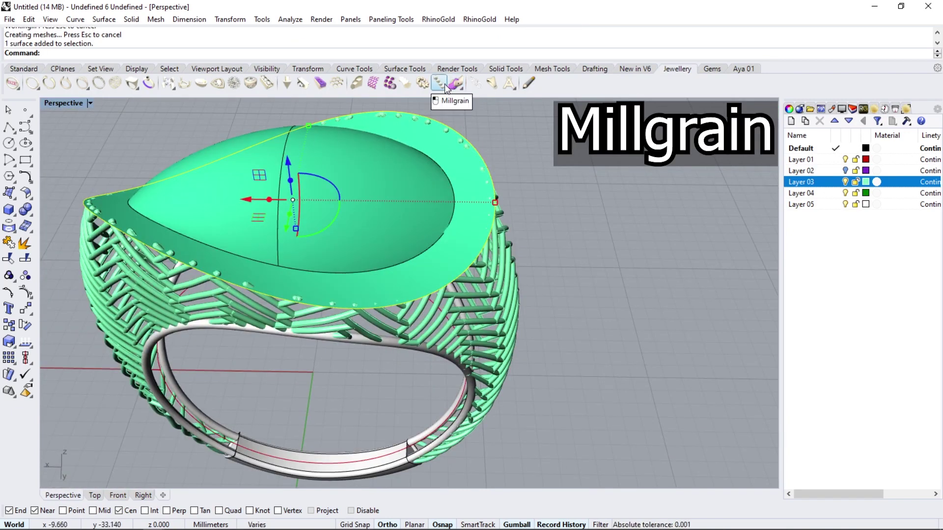
Add millgrain beads around the teardrop edge with size 0.50 and spacing 0.10.
{"action": "left_click", "coordinate": [433, 83]}
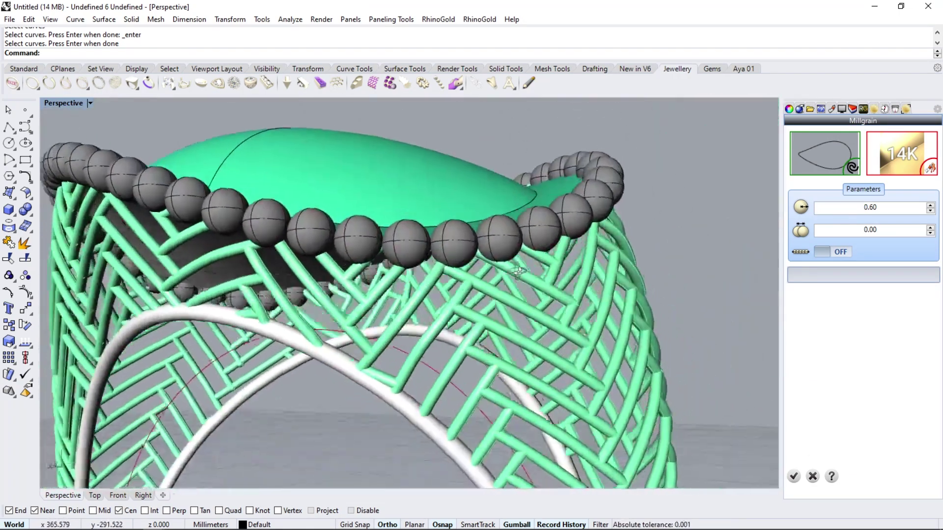
{"action": "scroll", "coordinate": [453, 239], "scroll_direction": "up", "scroll_amount": 3}
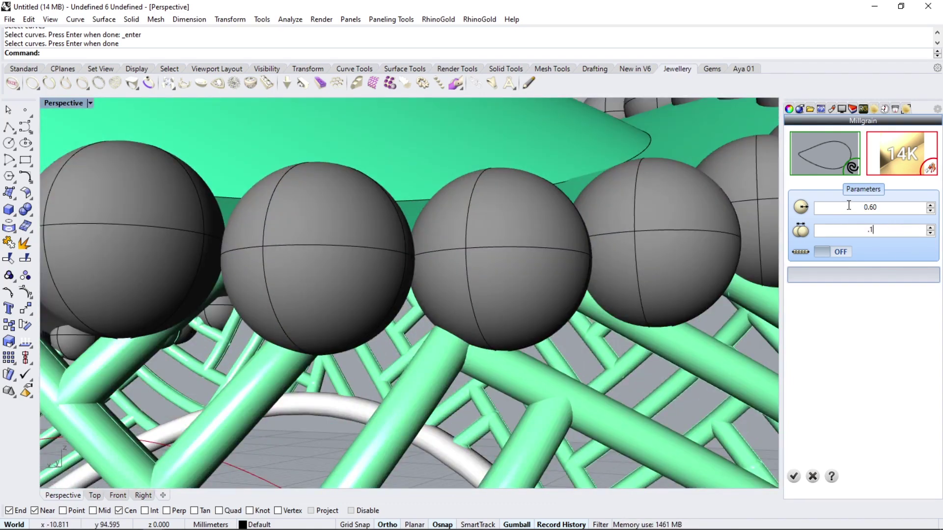
{"action": "scroll", "coordinate": [421, 219], "scroll_direction": "down", "scroll_amount": 5}
{"action": "double_click", "coordinate": [871, 208]}
{"action": "key", "text": "BackSpace"}
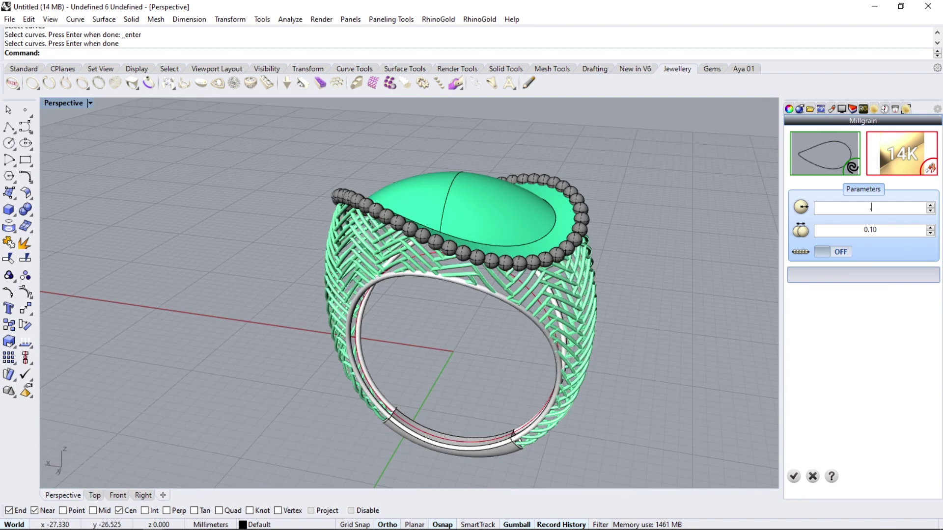
{"action": "type", "text": ".5"}
{"action": "key", "text": "Return"}
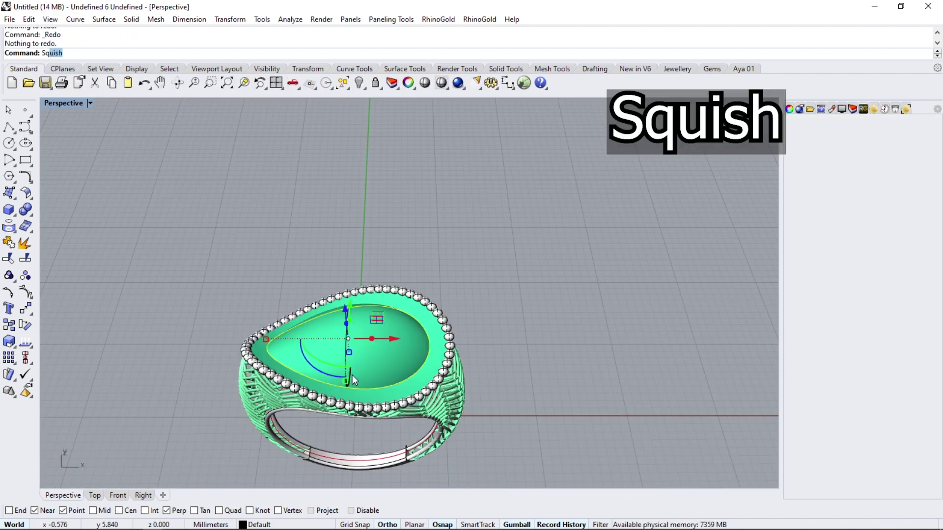
{"action": "key", "text": "Return"}
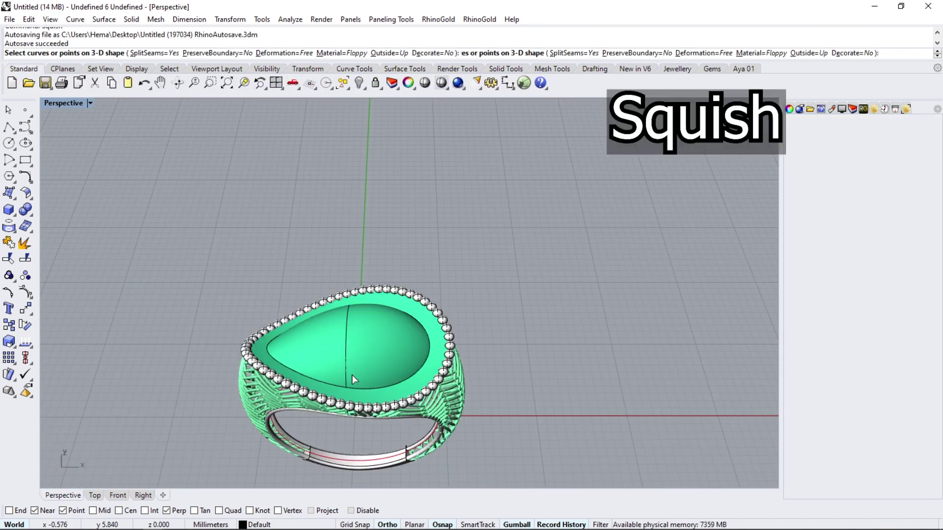
Squish the chosen ring surface into a flat white piece beside the ring.
{"action": "scroll", "coordinate": [353, 375], "scroll_direction": "down", "scroll_amount": 3}
{"action": "key", "text": "Return"}
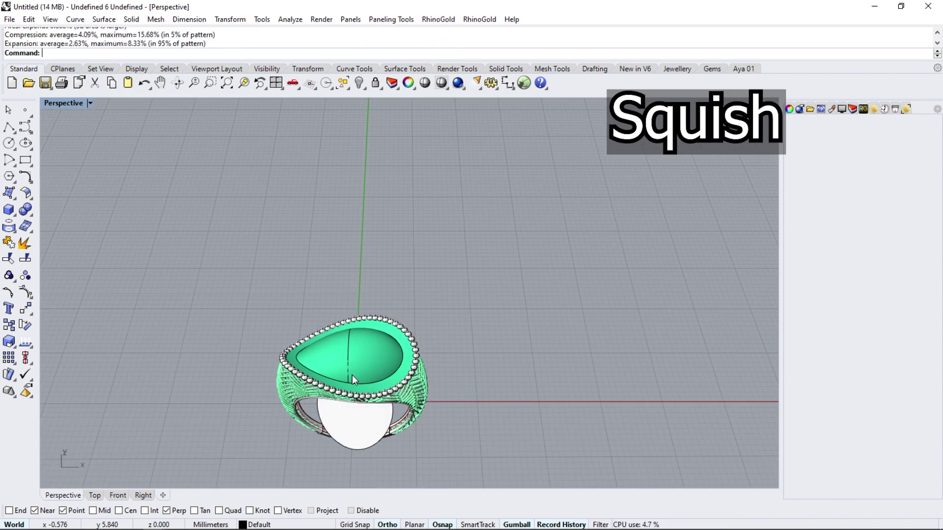
{"action": "left_click", "coordinate": [338, 438]}
{"action": "scroll", "coordinate": [338, 438], "scroll_direction": "up", "scroll_amount": 2}
{"action": "right_click_drag", "start_coordinate": [338, 438], "coordinate": [332, 435]}
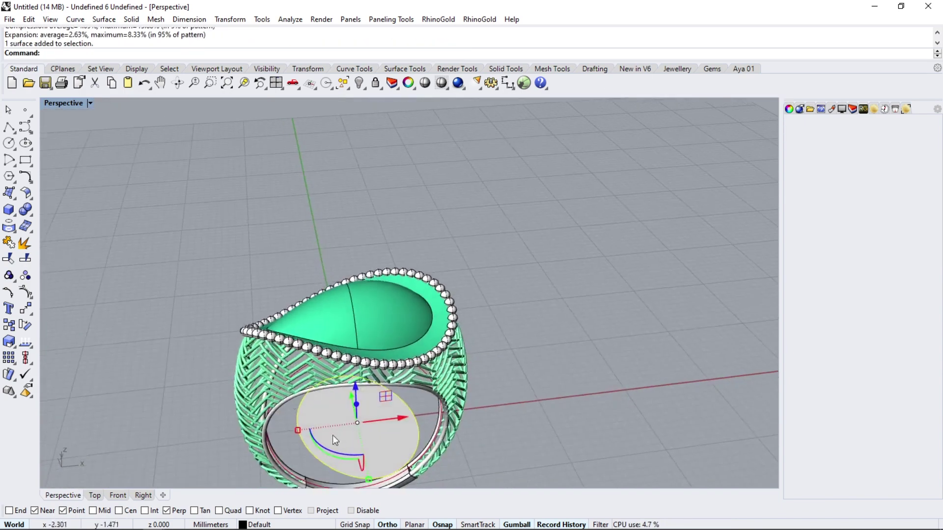
{"action": "key", "text": "Escape"}
{"action": "left_click", "coordinate": [25, 111]}
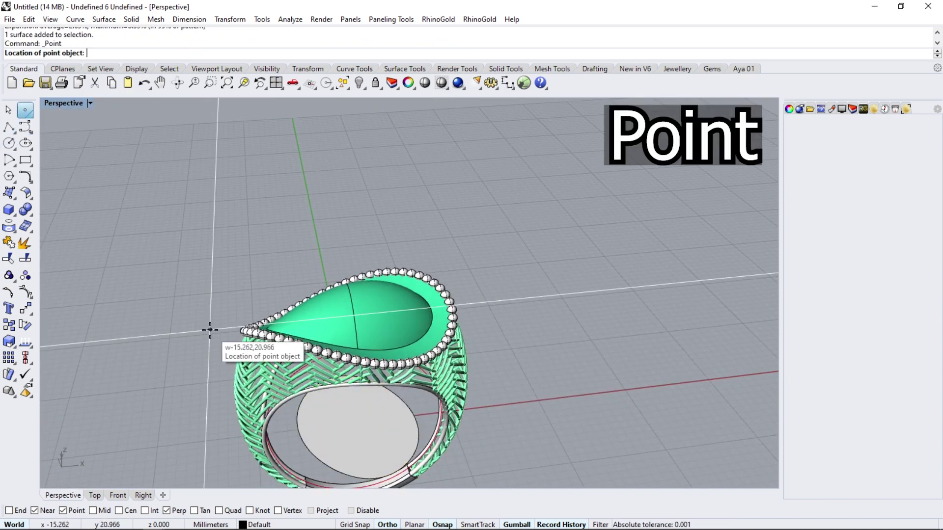
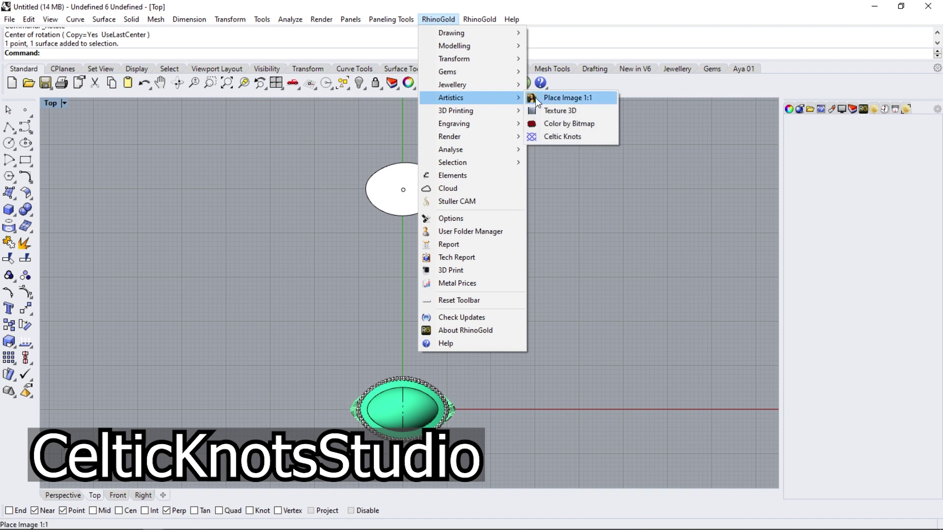
Design a full-grid Celtic weave knot in Outline style and send it to the model.
{"action": "left_click", "coordinate": [563, 136]}
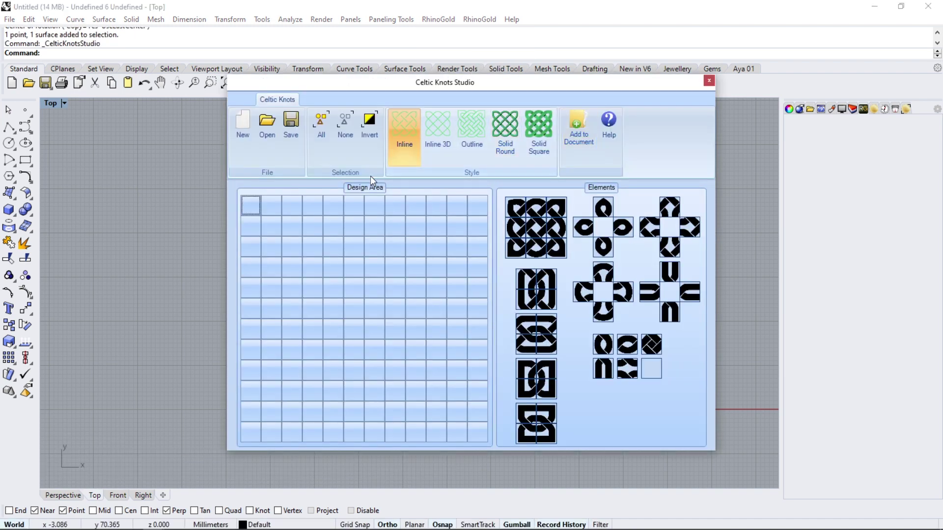
{"action": "left_click_drag", "start_coordinate": [521, 205], "coordinate": [334, 220]}
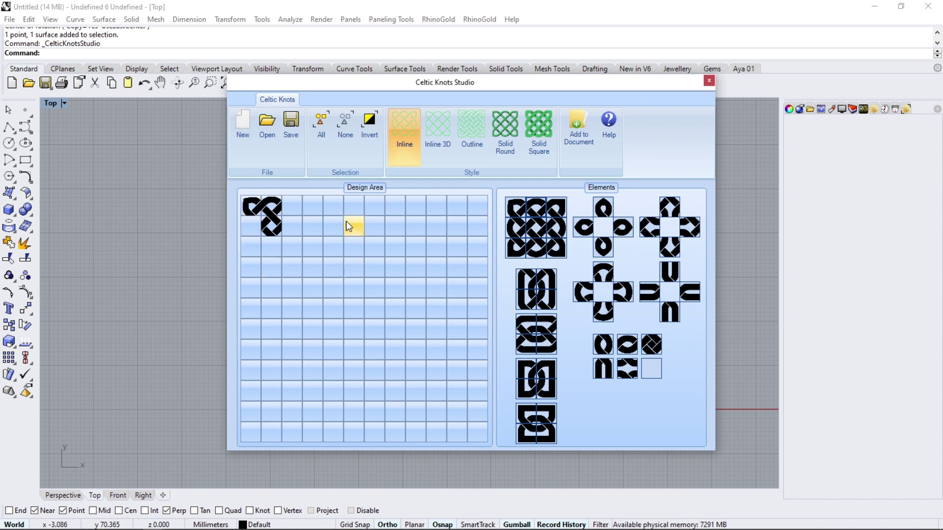
{"action": "mouse_move", "coordinate": [391, 84]}
{"action": "left_mouse_down"}
{"action": "mouse_move", "coordinate": [627, 100]}
{"action": "mouse_move", "coordinate": [409, 103]}
{"action": "left_mouse_up"}
{"action": "left_click", "coordinate": [353, 142]}
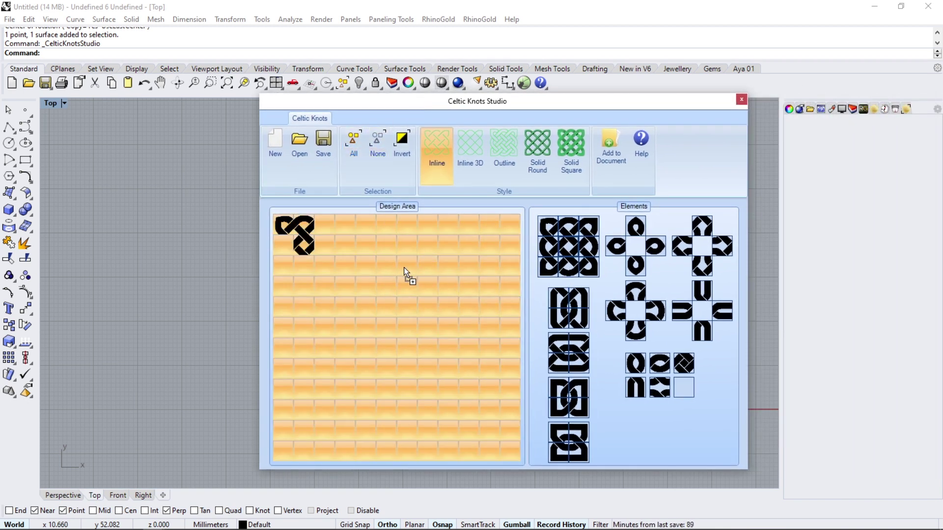
{"action": "left_click_drag", "start_coordinate": [404, 268], "coordinate": [398, 269]}
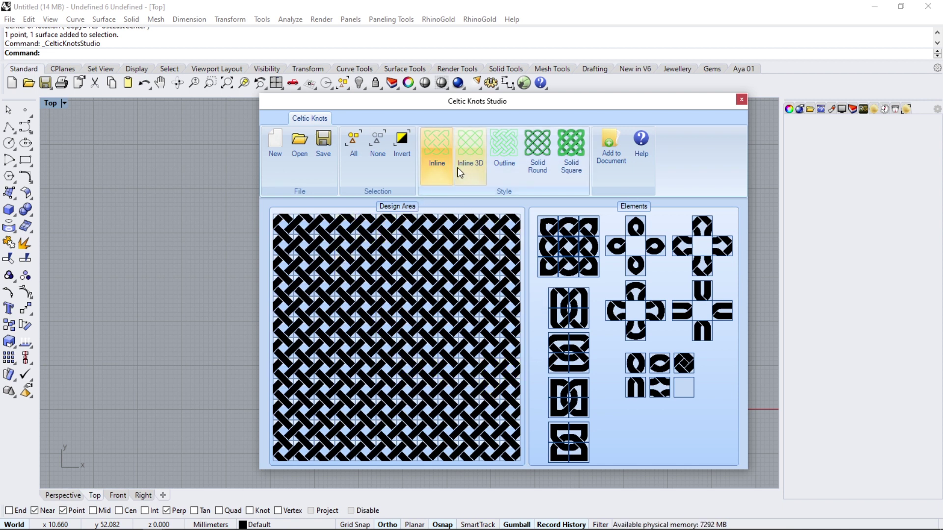
{"action": "left_click", "coordinate": [496, 161]}
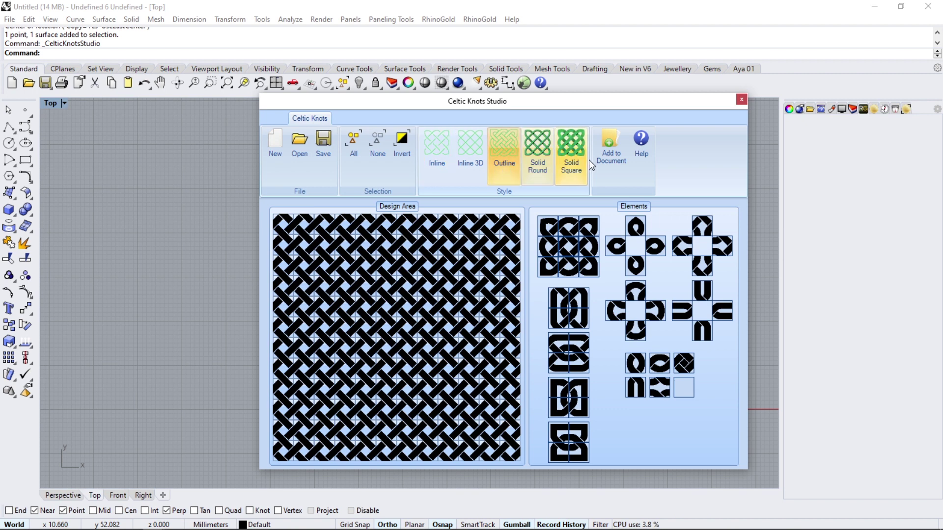
{"action": "left_click", "coordinate": [602, 152]}
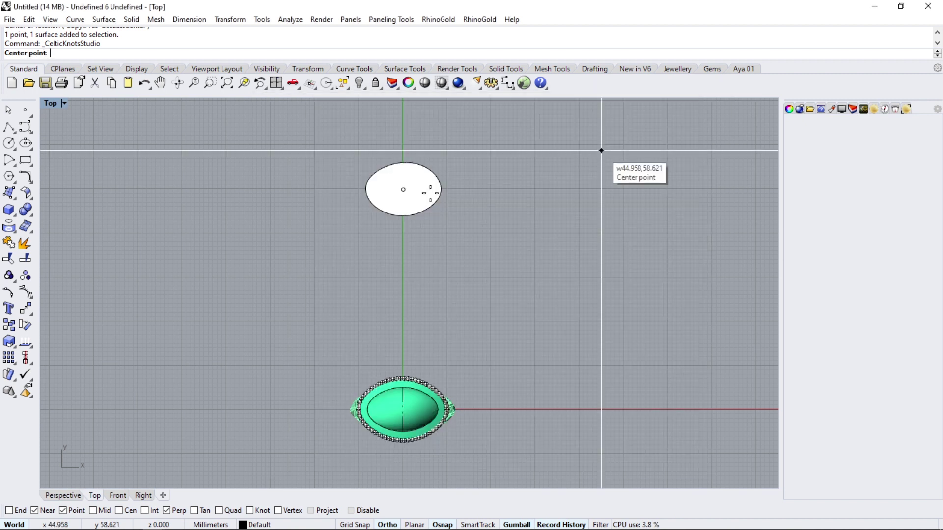
Place the knot pattern centred on the white ellipse.
{"action": "left_click", "coordinate": [404, 189]}
{"action": "scroll", "coordinate": [408, 190], "scroll_direction": "up", "scroll_amount": 2}
{"action": "scroll", "coordinate": [408, 191], "scroll_direction": "up", "scroll_amount": 10}
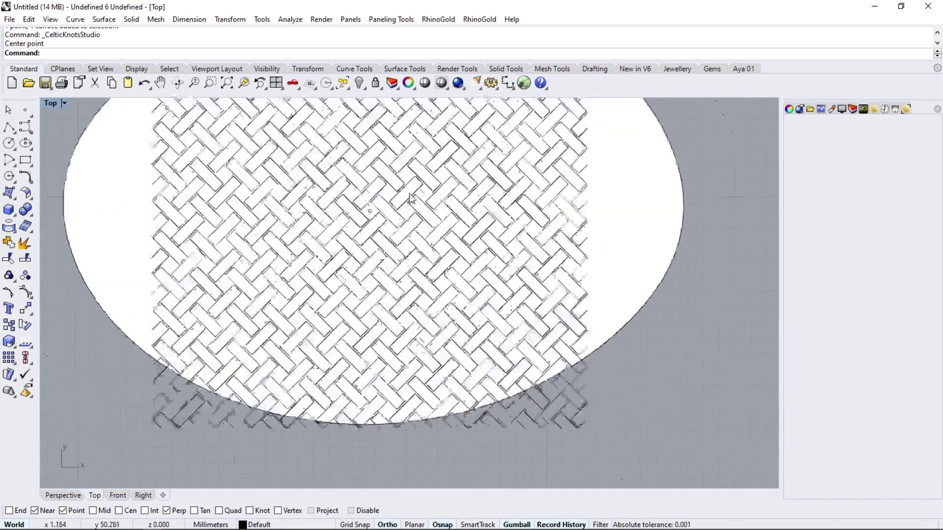
{"action": "scroll", "coordinate": [482, 193], "scroll_direction": "up", "scroll_amount": 3}
{"action": "scroll", "coordinate": [462, 227], "scroll_direction": "down", "scroll_amount": 5}
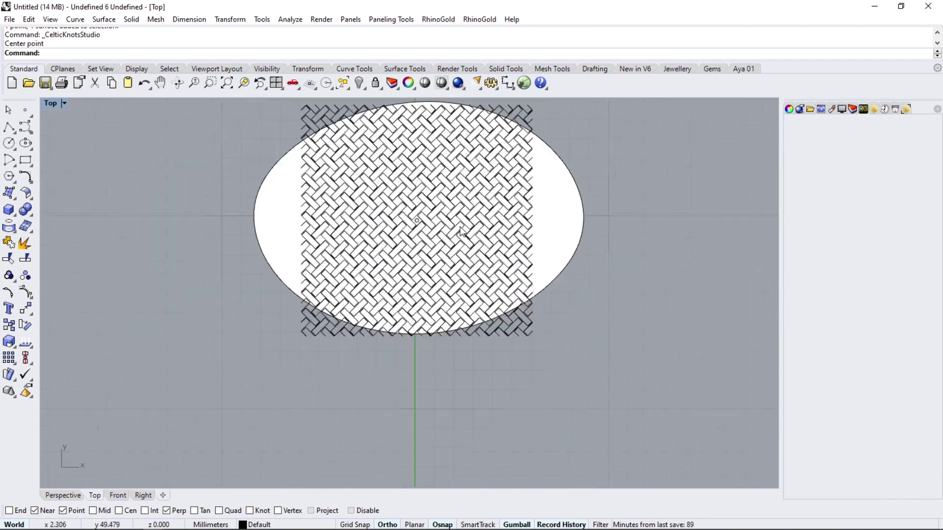
Scale the knot curves up so they overhang the ellipse on every side.
{"action": "left_click", "coordinate": [511, 331]}
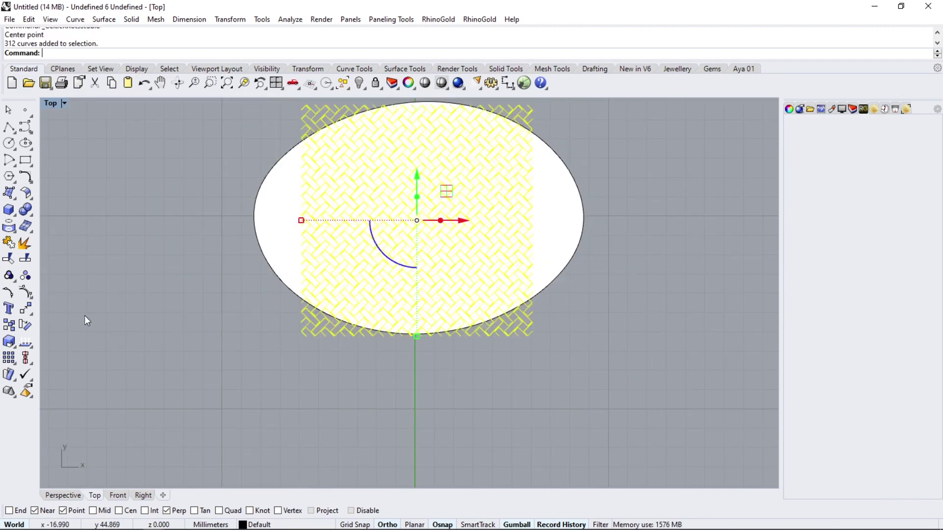
{"action": "left_click_drag", "start_coordinate": [417, 337], "coordinate": [393, 402]}
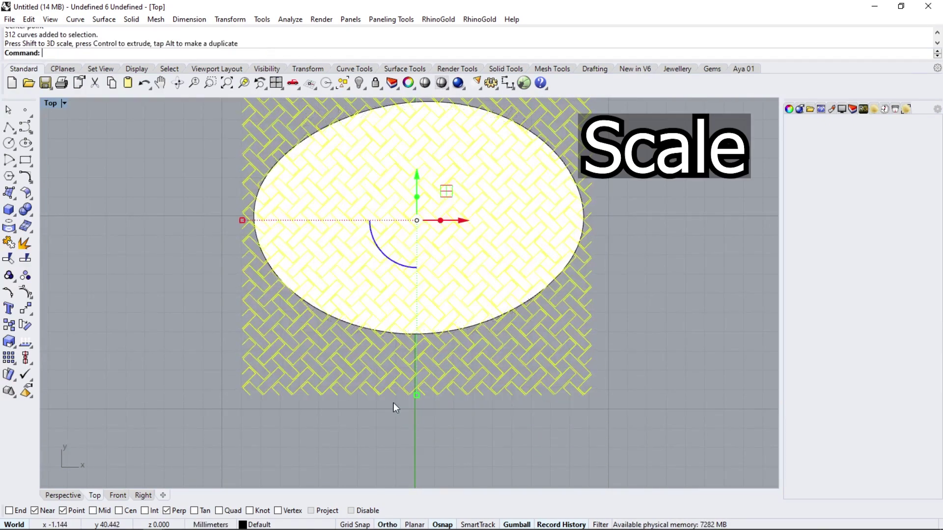
{"action": "left_click", "coordinate": [396, 421]}
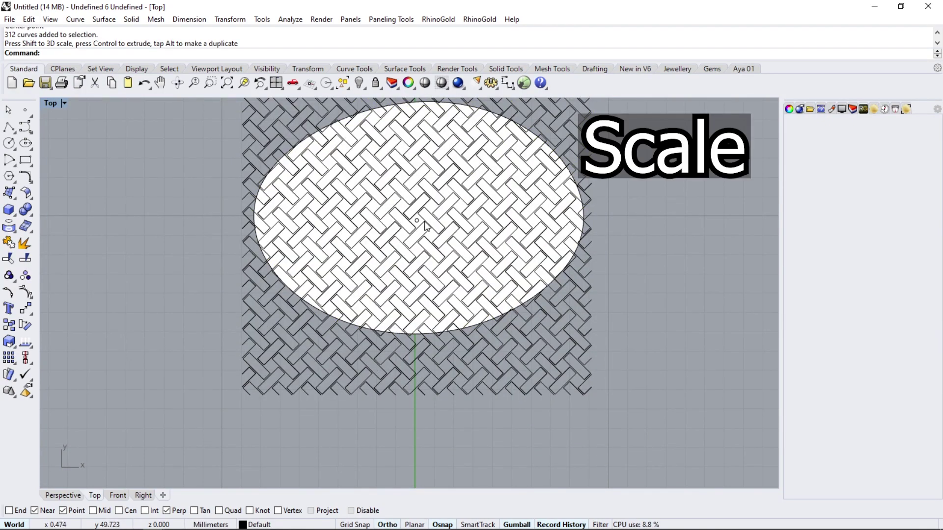
{"action": "left_click", "coordinate": [278, 250]}
Project the weave pattern onto the flat ellipse surface.
{"action": "key", "text": "Return"}
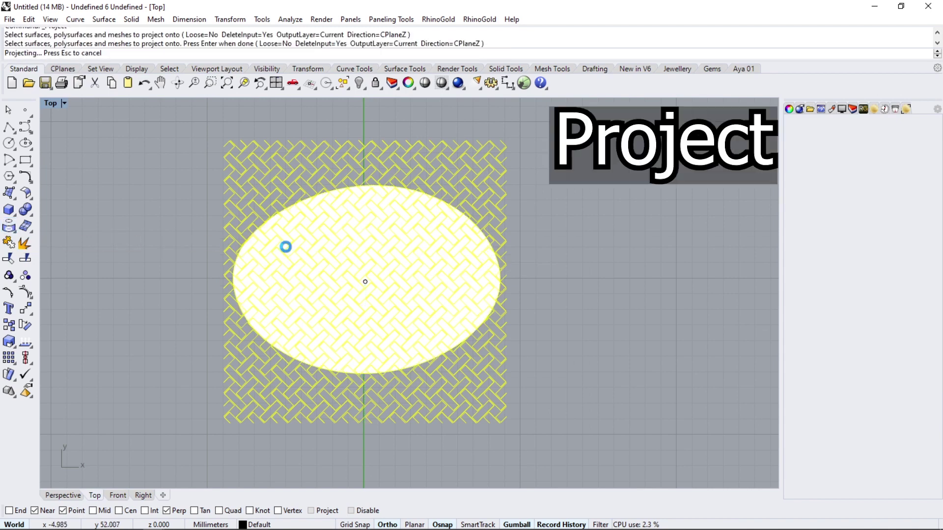
{"action": "key", "text": "ctrl+g"}
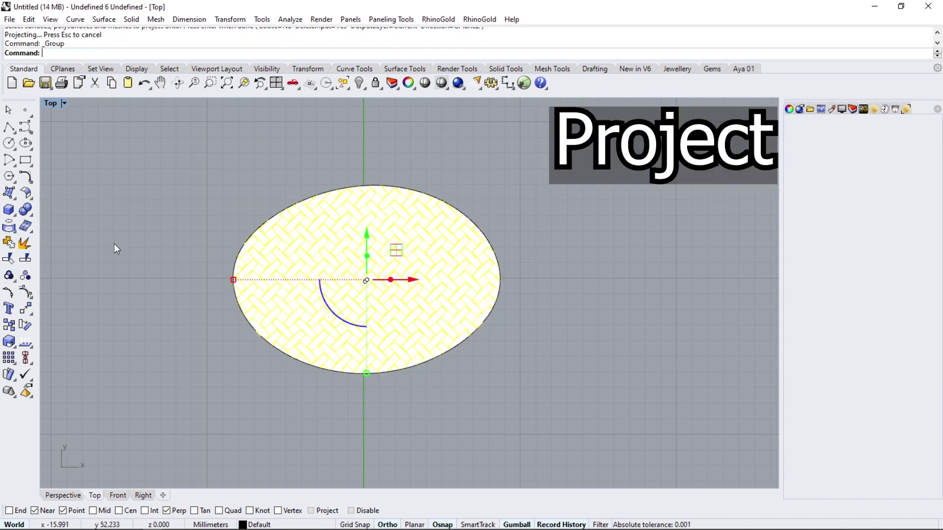
{"action": "key", "text": "Escape"}
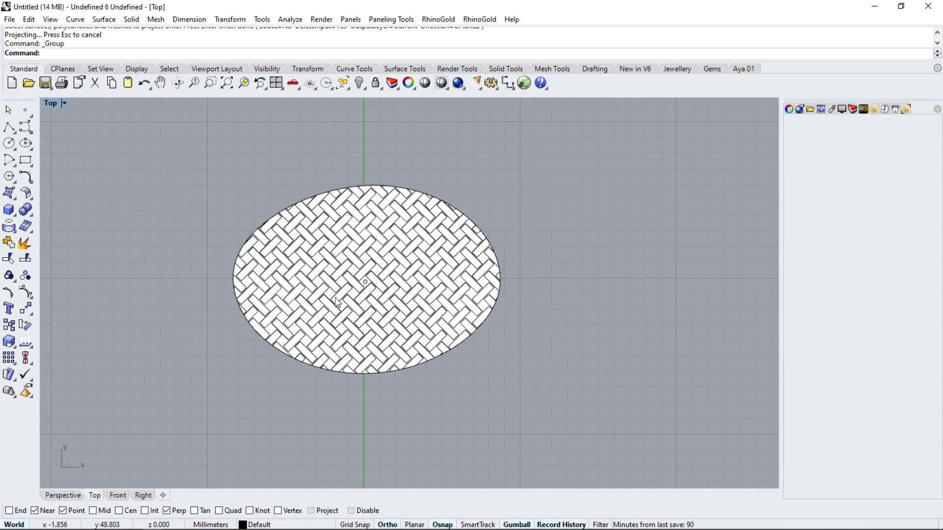
Wrap the projected pattern curves onto the ring's dome with SquishBack.
{"action": "type", "text": "Squish"}
{"action": "key", "text": "Down"}
{"action": "key", "text": "Return"}
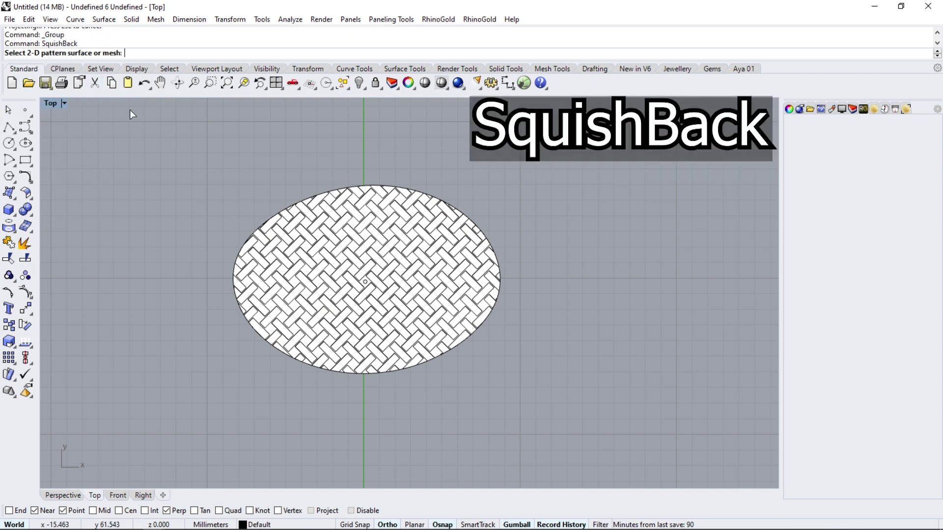
{"action": "left_click", "coordinate": [291, 230]}
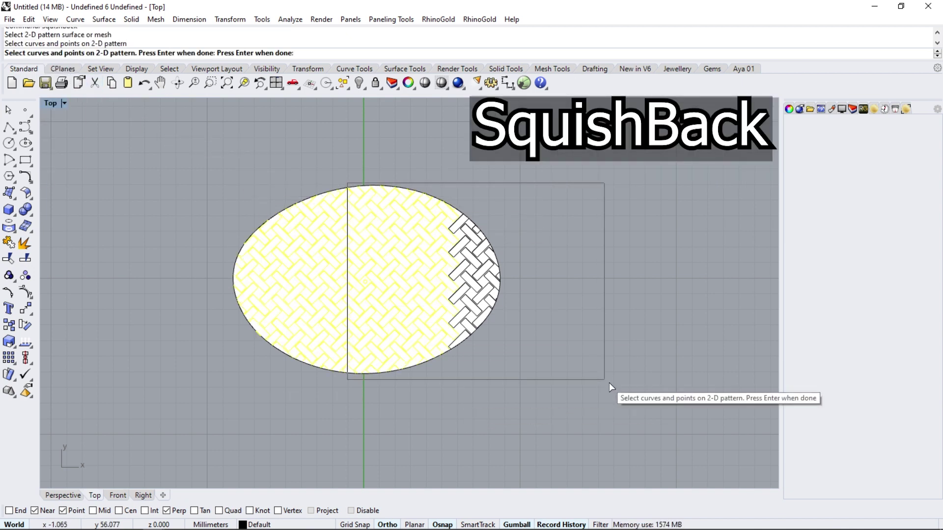
{"action": "left_click_drag", "start_coordinate": [234, 175], "coordinate": [615, 389]}
{"action": "key", "text": "Return"}
{"action": "mouse_move", "coordinate": [416, 252]}
{"action": "right_mouse_down"}
{"action": "mouse_move", "coordinate": [354, 227]}
{"action": "mouse_move", "coordinate": [326, 231]}
{"action": "mouse_move", "coordinate": [333, 245]}
{"action": "right_mouse_up"}
{"action": "scroll", "coordinate": [333, 246], "scroll_direction": "down", "scroll_amount": 5}
Hide the flat pattern and copy the dome surface a set distance above the ring.
{"action": "key", "text": "ctrl+h"}
{"action": "scroll", "coordinate": [254, 278], "scroll_direction": "up", "scroll_amount": 5}
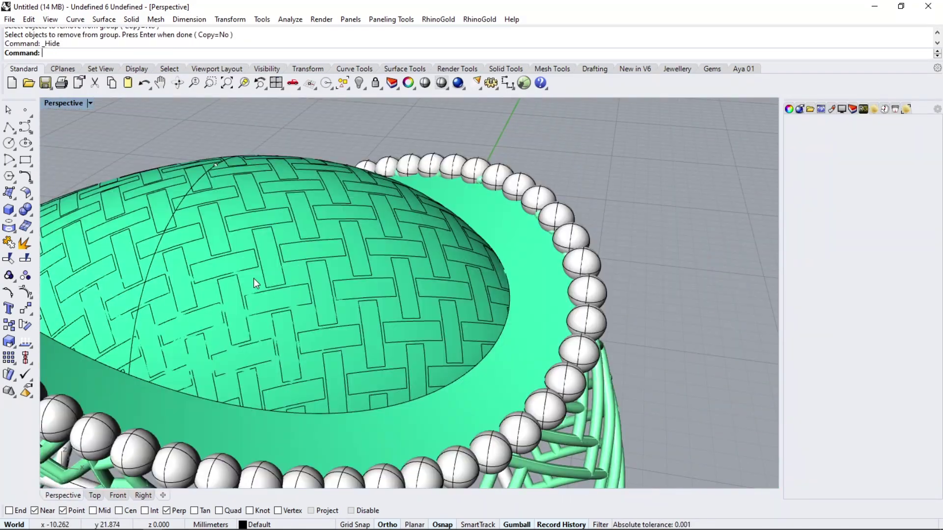
{"action": "left_click", "coordinate": [253, 278]}
{"action": "mouse_move", "coordinate": [242, 263]}
{"action": "right_mouse_down"}
{"action": "mouse_move", "coordinate": [403, 240]}
{"action": "mouse_move", "coordinate": [298, 271]}
{"action": "right_mouse_up"}
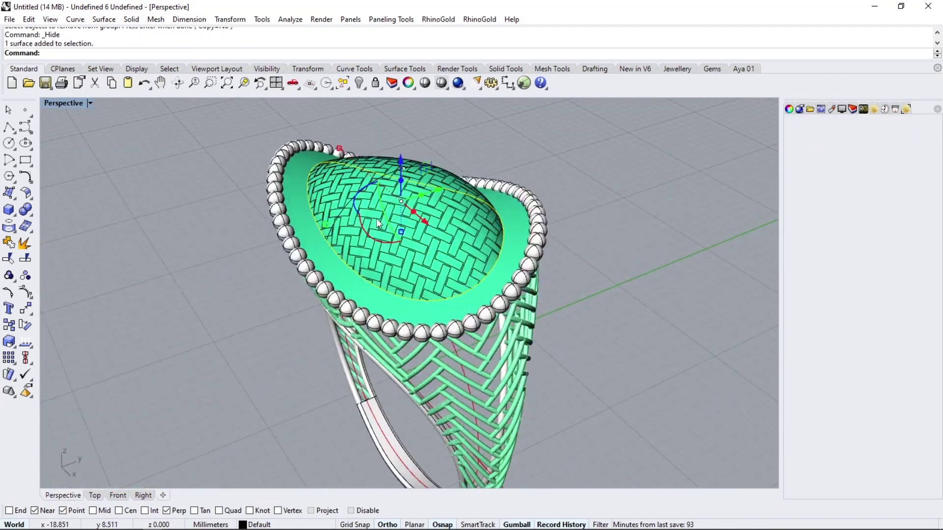
{"action": "mouse_move", "coordinate": [228, 212]}
{"action": "right_mouse_down"}
{"action": "mouse_move", "coordinate": [258, 271]}
{"action": "mouse_move", "coordinate": [401, 201]}
{"action": "mouse_move", "coordinate": [391, 212]}
{"action": "right_mouse_up"}
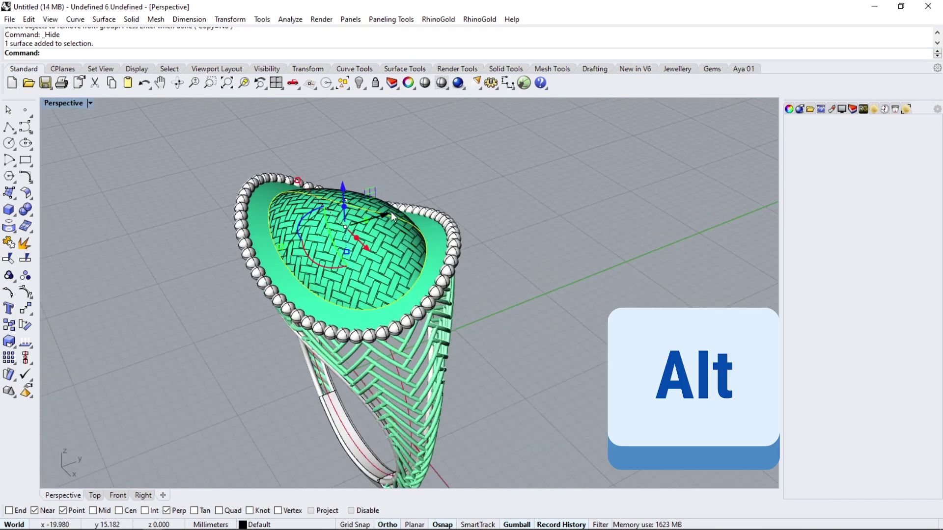
{"action": "left_click", "coordinate": [386, 213]}
{"action": "type", "text": "20"}
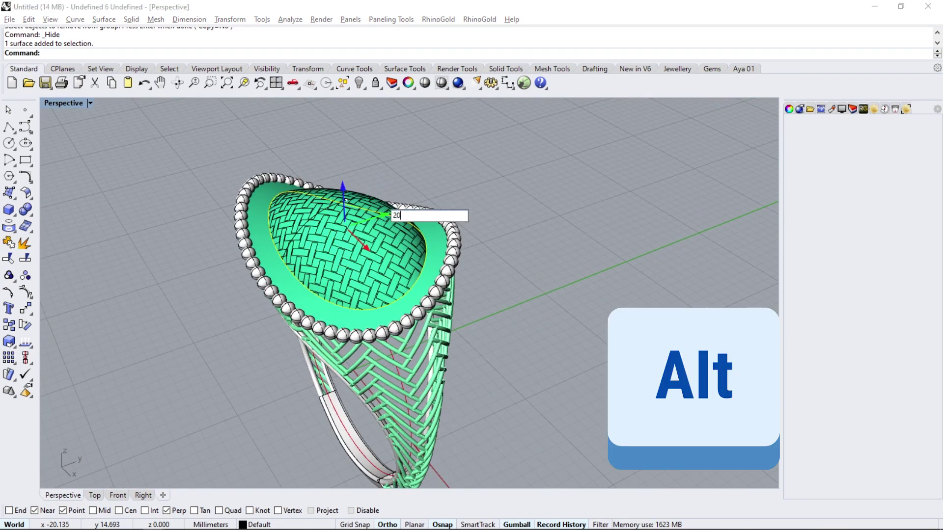
{"action": "key", "text": "Return"}
{"action": "key", "text": "Escape"}
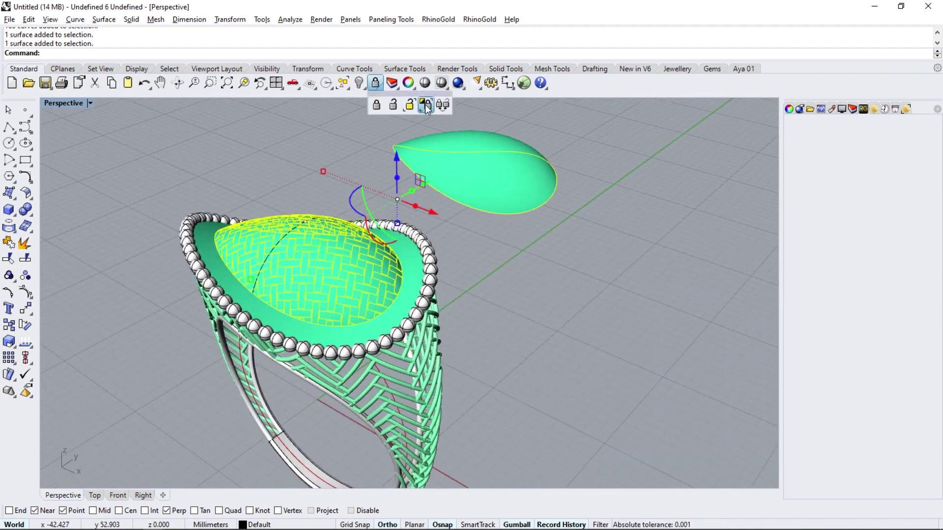
Lock the ring and extend the dome's pattern curves to the surface edge.
{"action": "scroll", "coordinate": [354, 309], "scroll_direction": "up", "scroll_amount": 3}
{"action": "left_click", "coordinate": [24, 177]}
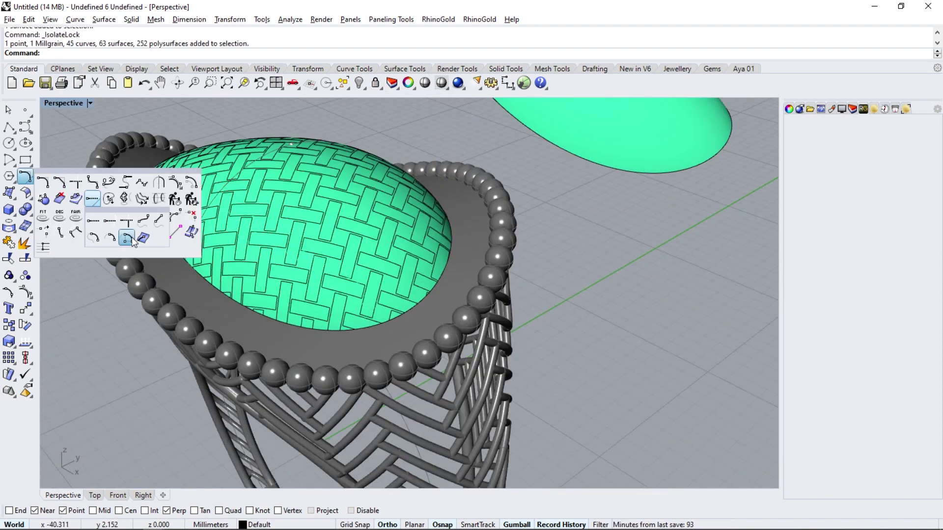
{"action": "left_click", "coordinate": [92, 201]}
{"action": "left_click", "coordinate": [268, 281]}
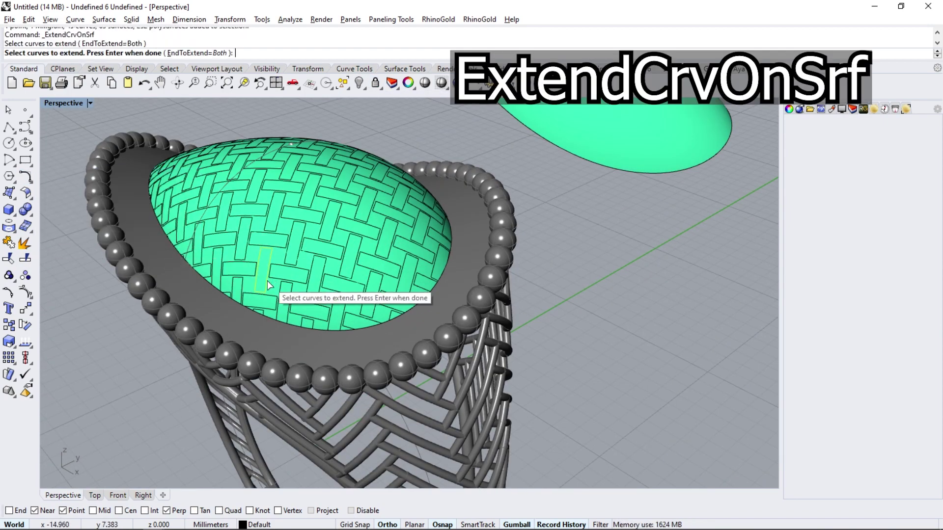
{"action": "key", "text": "Escape"}
{"action": "key", "text": "Return"}
{"action": "scroll", "coordinate": [272, 294], "scroll_direction": "down", "scroll_amount": 3}
{"action": "left_click_drag", "start_coordinate": [347, 217], "coordinate": [126, 367]}
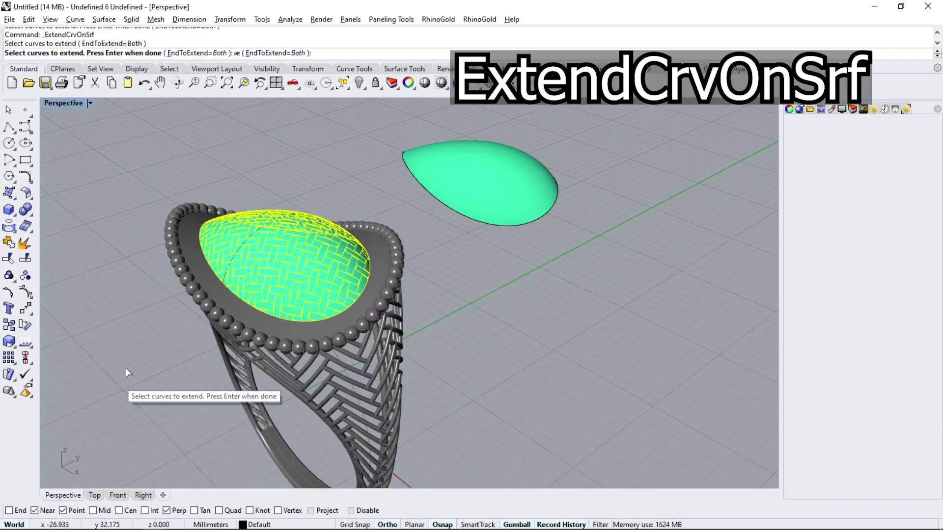
{"action": "key", "text": "Return"}
{"action": "scroll", "coordinate": [408, 393], "scroll_direction": "up", "scroll_amount": 3}
{"action": "left_click", "coordinate": [405, 397]}
Split the dome surface into strips along the pattern curves.
{"action": "left_click", "coordinate": [403, 394]}
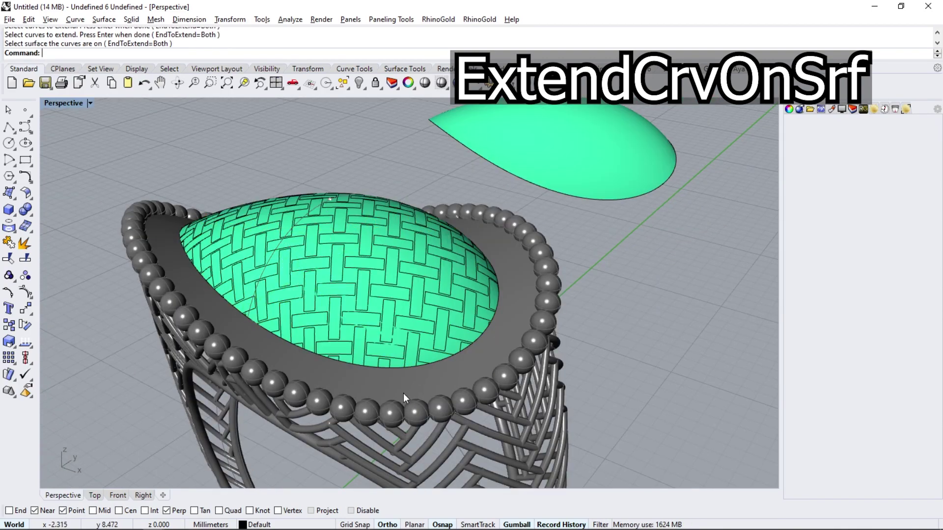
{"action": "scroll", "coordinate": [366, 335], "scroll_direction": "up", "scroll_amount": 3}
{"action": "left_click", "coordinate": [25, 258]}
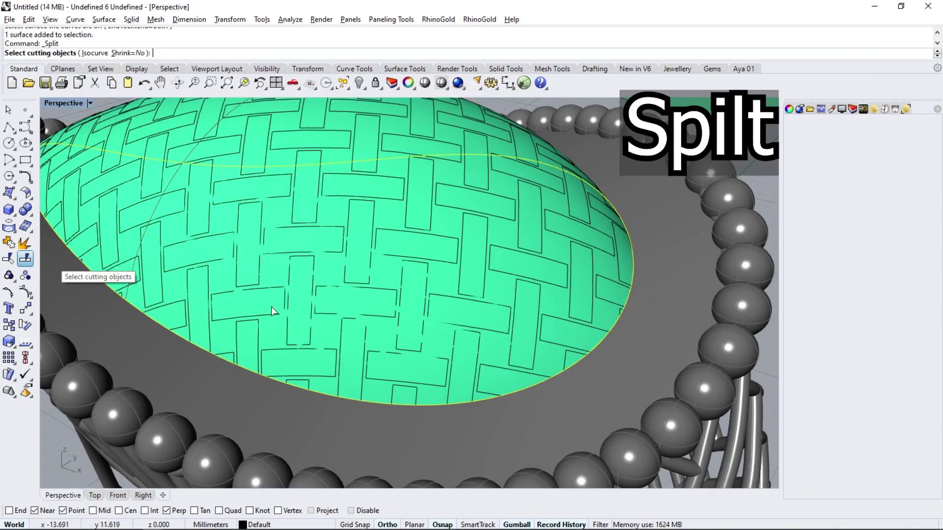
{"action": "left_click", "coordinate": [288, 331]}
{"action": "key", "text": "Return"}
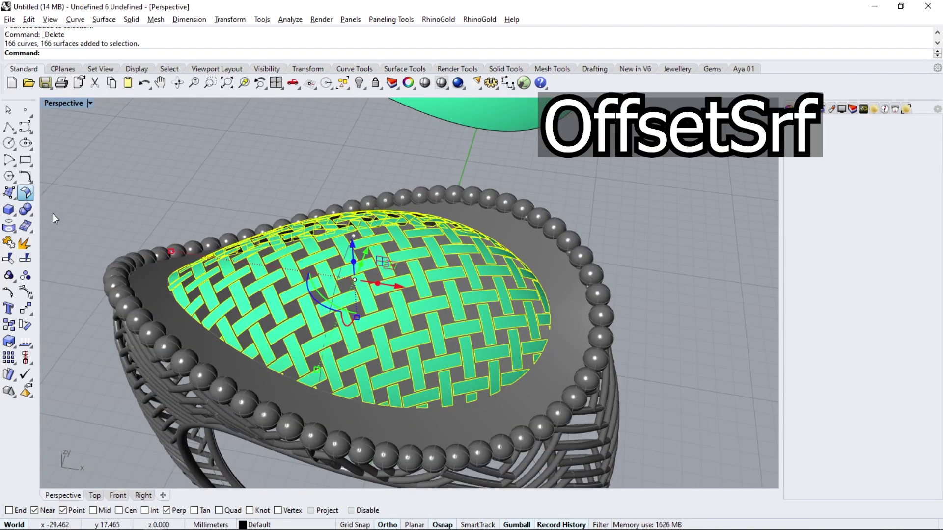
Thicken the split woven strips into 0.15 solid pieces.
{"action": "left_click", "coordinate": [25, 193]}
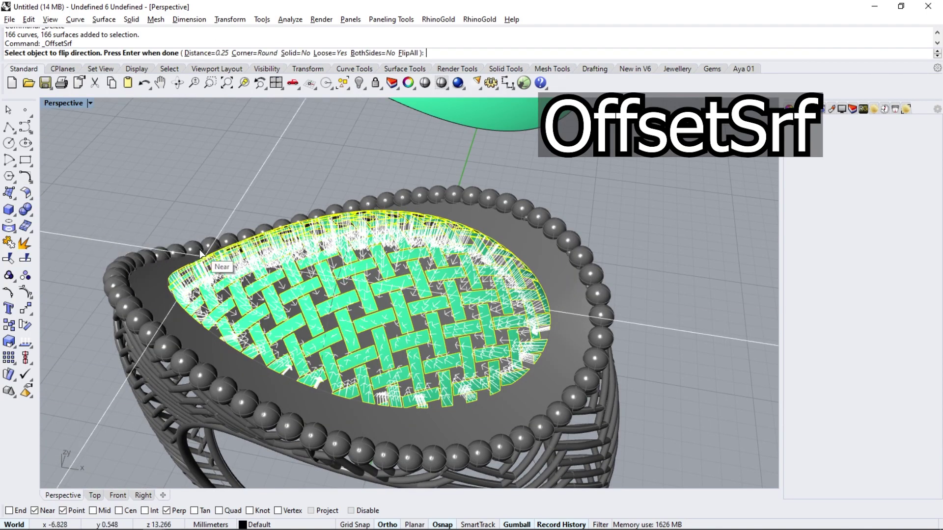
{"action": "left_click", "coordinate": [295, 53]}
{"action": "left_click", "coordinate": [381, 53]}
{"action": "type", "text": ".15"}
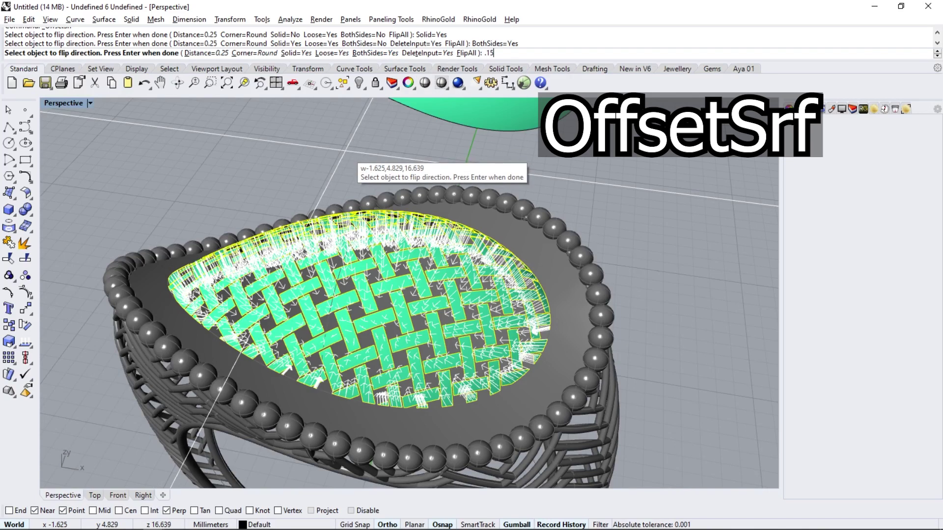
{"action": "key", "text": "Return"}
{"action": "key", "text": "Return"}
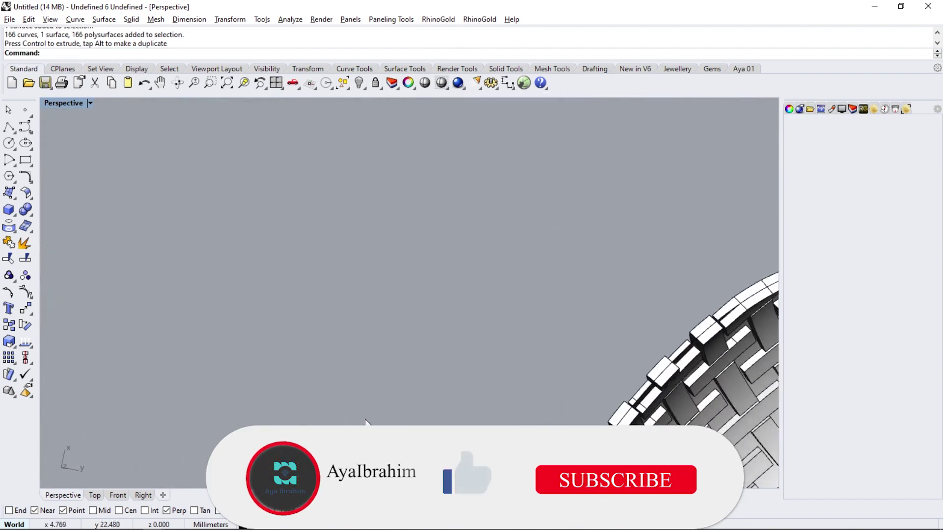
{"action": "scroll", "coordinate": [497, 412], "scroll_direction": "up", "scroll_amount": 5}
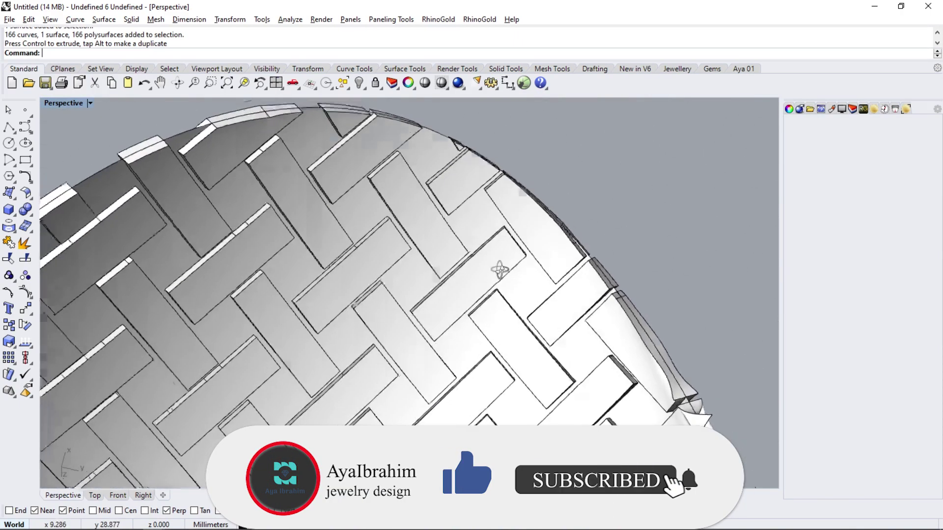
{"action": "mouse_move", "coordinate": [494, 338]}
{"action": "right_mouse_down"}
{"action": "mouse_move", "coordinate": [499, 419]}
{"action": "mouse_move", "coordinate": [468, 356]}
{"action": "mouse_move", "coordinate": [434, 403]}
{"action": "right_mouse_up"}
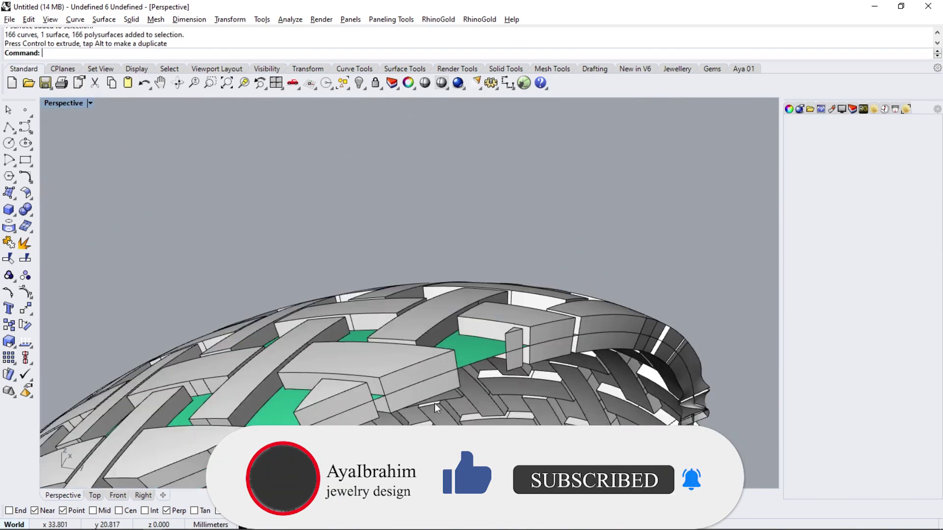
Offset the woven dome surface 0.15 to one side only.
{"action": "left_click", "coordinate": [476, 346]}
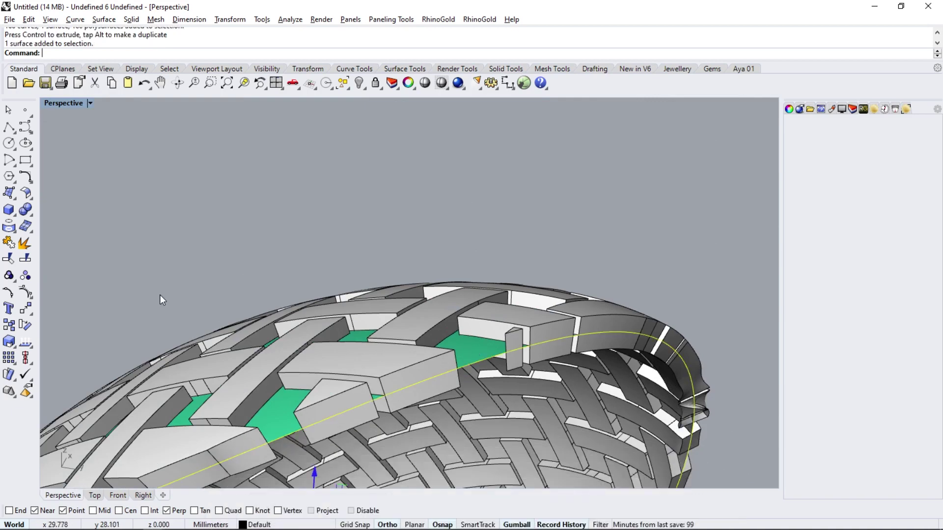
{"action": "left_click", "coordinate": [34, 201]}
{"action": "left_click", "coordinate": [74, 221]}
{"action": "right_click_drag", "start_coordinate": [421, 315], "coordinate": [384, 102]}
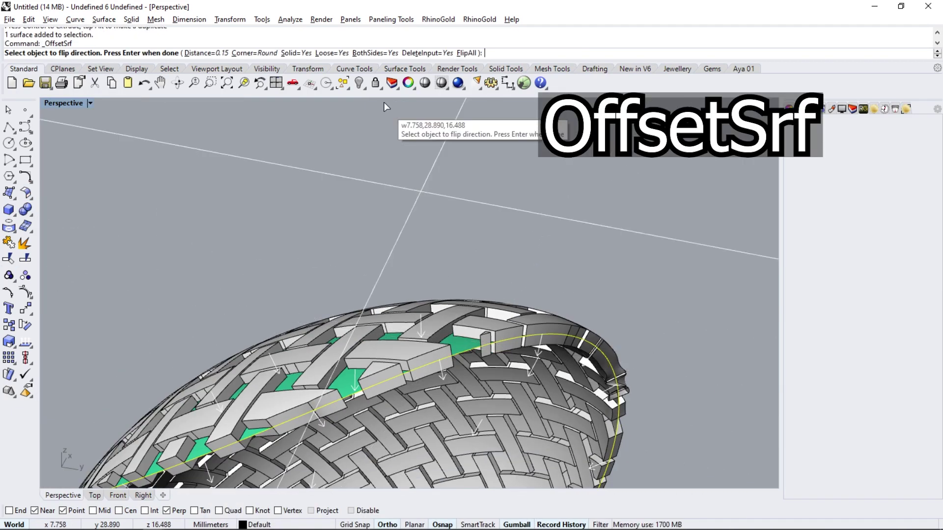
{"action": "left_click", "coordinate": [375, 53]}
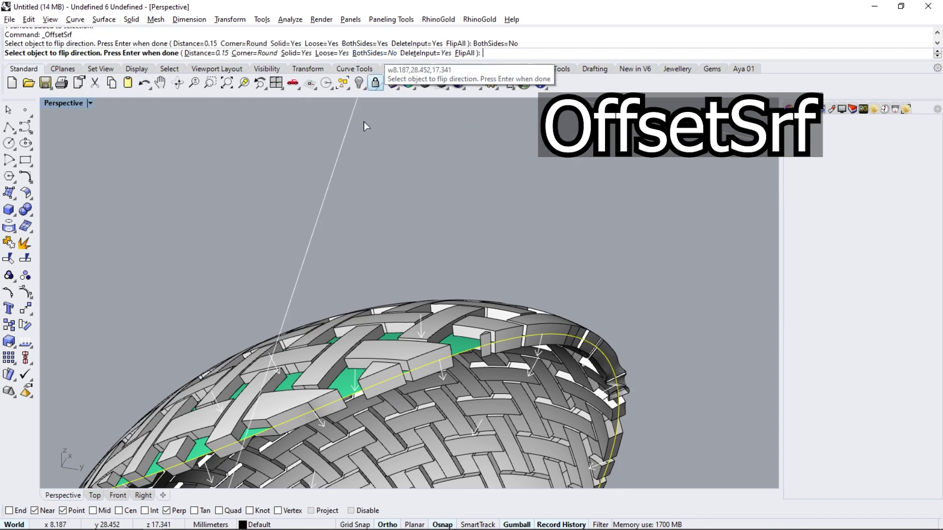
{"action": "right_click_drag", "start_coordinate": [439, 346], "coordinate": [373, 120]}
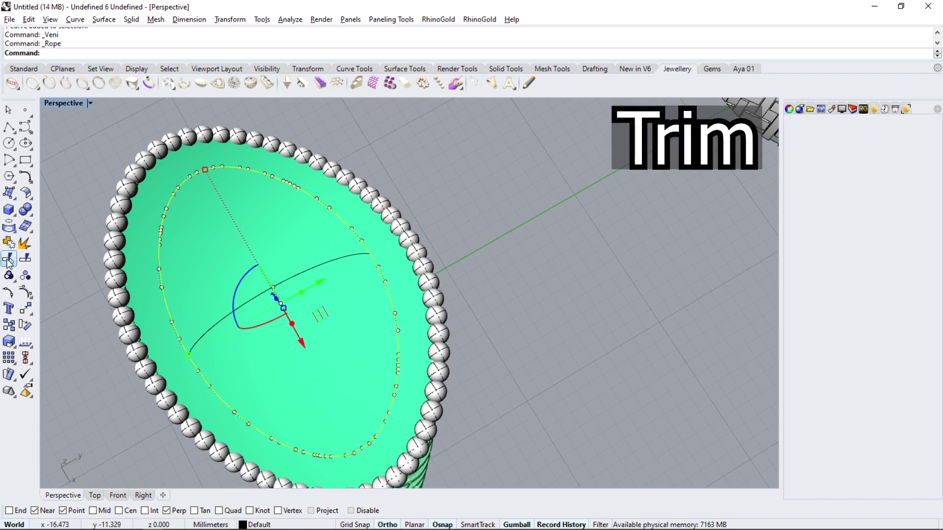
Trim away the bezel's inner oval, leaving the green band.
{"action": "left_click", "coordinate": [8, 259]}
{"action": "left_click", "coordinate": [230, 235]}
{"action": "key", "text": "Return"}
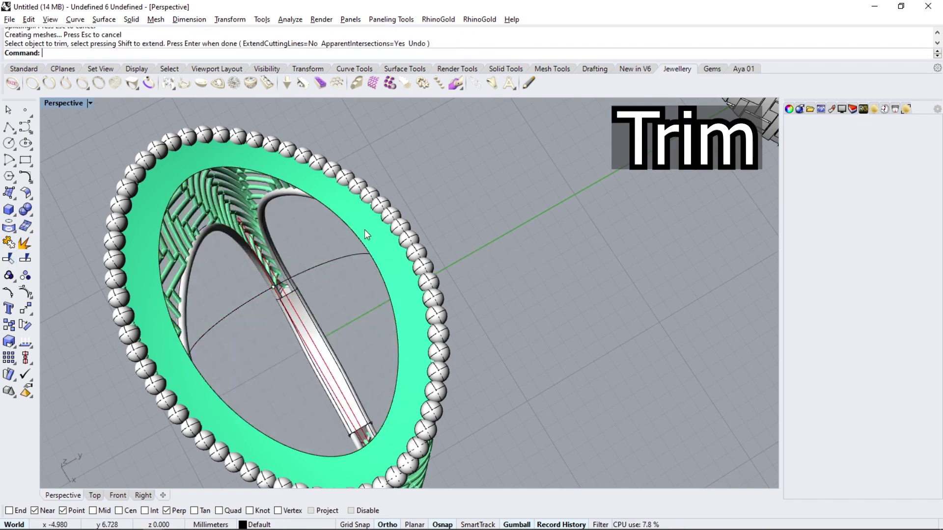
Apply a size-5 grid Jali lattice to the green band and preview it.
{"action": "left_click", "coordinate": [365, 231]}
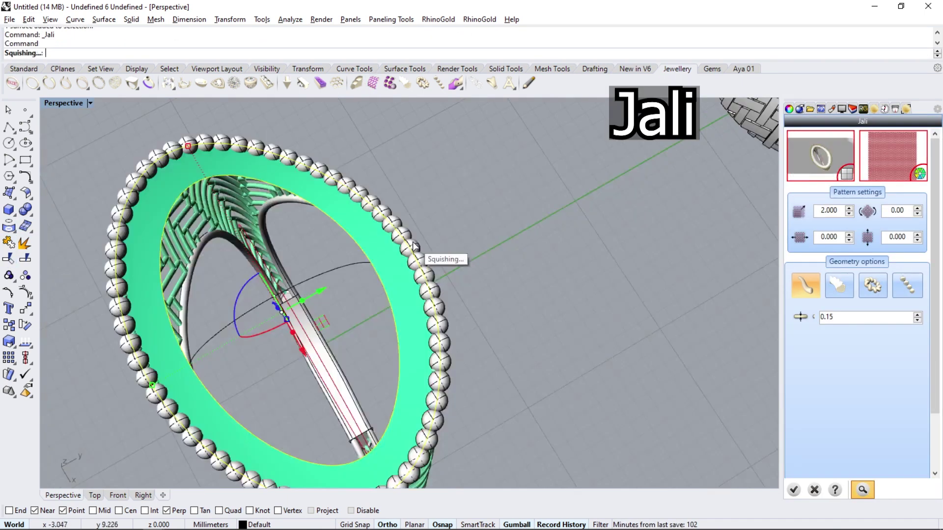
{"action": "mouse_move", "coordinate": [432, 256]}
{"action": "right_mouse_down"}
{"action": "mouse_move", "coordinate": [464, 278]}
{"action": "mouse_move", "coordinate": [525, 257]}
{"action": "mouse_move", "coordinate": [515, 235]}
{"action": "right_mouse_up"}
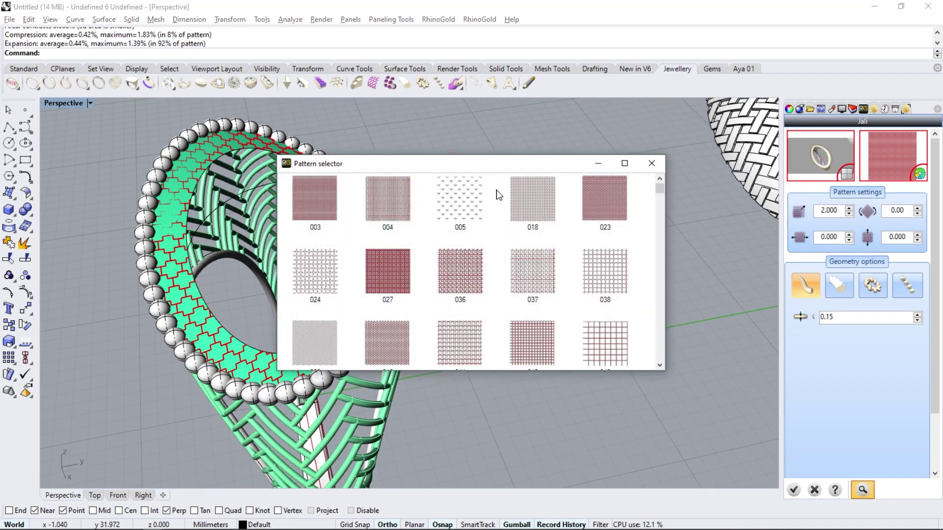
{"action": "double_click", "coordinate": [529, 326]}
{"action": "mouse_move", "coordinate": [408, 319]}
{"action": "right_mouse_down"}
{"action": "mouse_move", "coordinate": [448, 326]}
{"action": "mouse_move", "coordinate": [509, 299]}
{"action": "right_mouse_up"}
{"action": "left_click", "coordinate": [864, 491]}
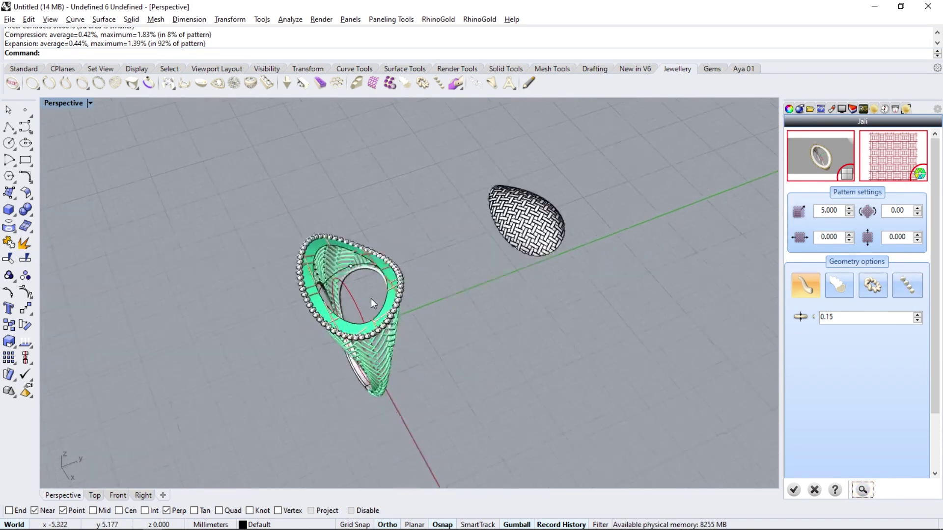
{"action": "right_click_drag", "start_coordinate": [370, 298], "coordinate": [380, 300]}
{"action": "scroll", "coordinate": [316, 220], "scroll_direction": "up", "scroll_amount": 5}
{"action": "scroll", "coordinate": [316, 226], "scroll_direction": "down", "scroll_amount": 5}
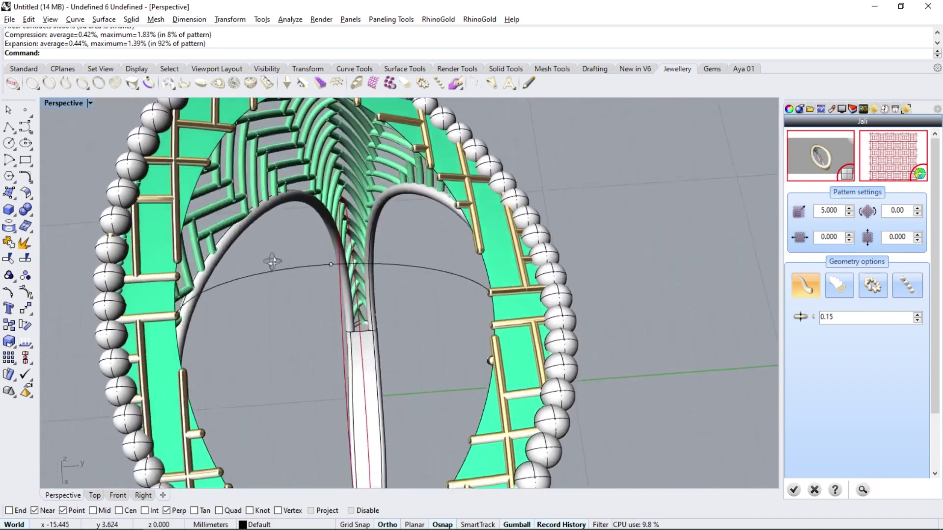
{"action": "scroll", "coordinate": [274, 264], "scroll_direction": "down", "scroll_amount": 3}
{"action": "mouse_move", "coordinate": [337, 263]}
{"action": "right_mouse_down"}
{"action": "mouse_move", "coordinate": [290, 259]}
{"action": "mouse_move", "coordinate": [303, 260]}
{"action": "right_mouse_up"}
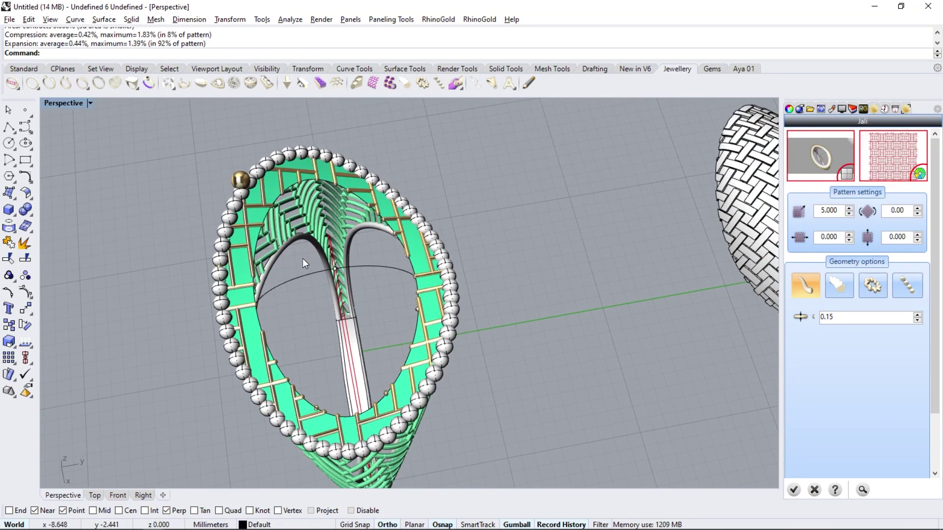
Finish the lattice and remove the top-left bead from its group.
{"action": "left_click", "coordinate": [810, 496]}
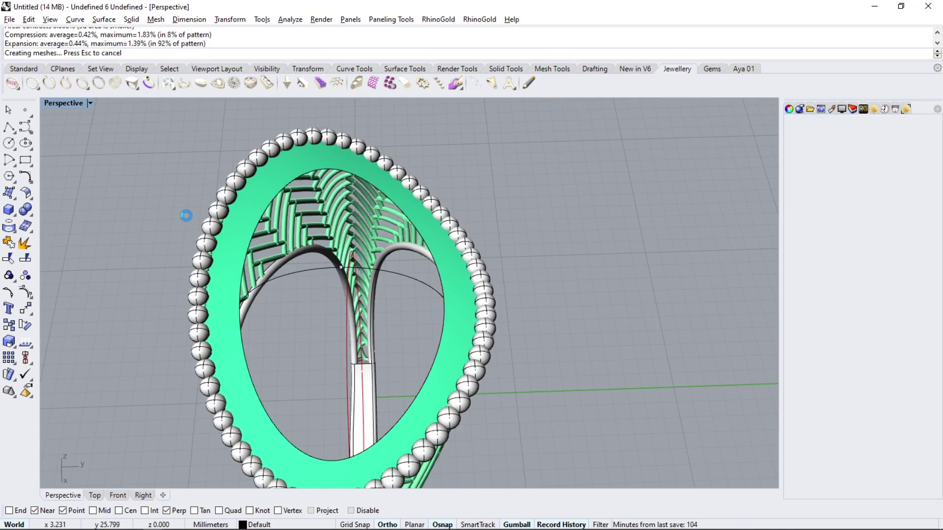
{"action": "left_click", "coordinate": [12, 281]}
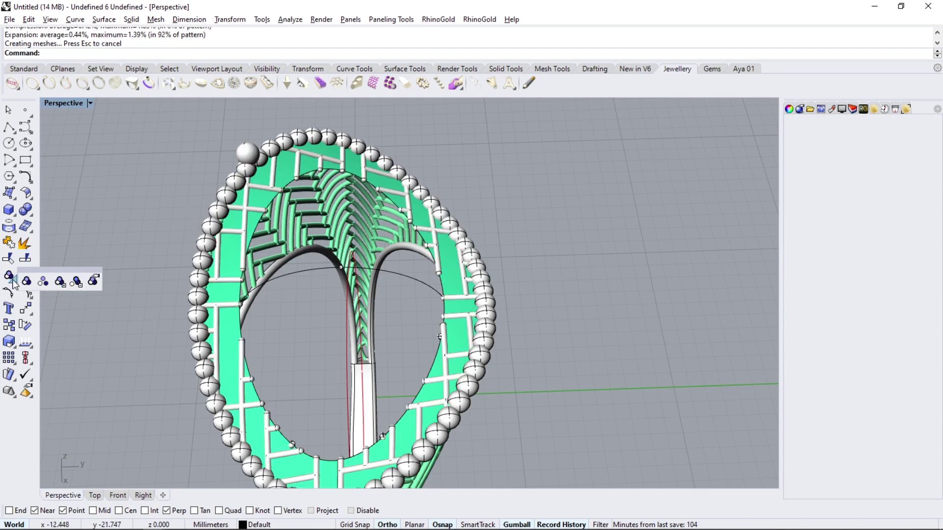
{"action": "left_click", "coordinate": [76, 282]}
{"action": "left_click", "coordinate": [244, 154]}
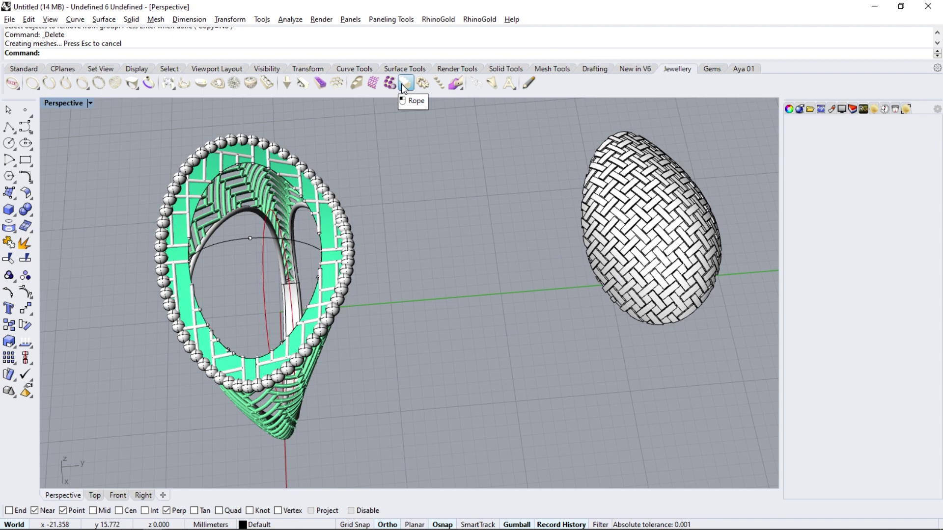
Run a four-strand rope with 0.30 and 0.25 settings along the bezel's inner curve.
{"action": "left_click", "coordinate": [403, 83]}
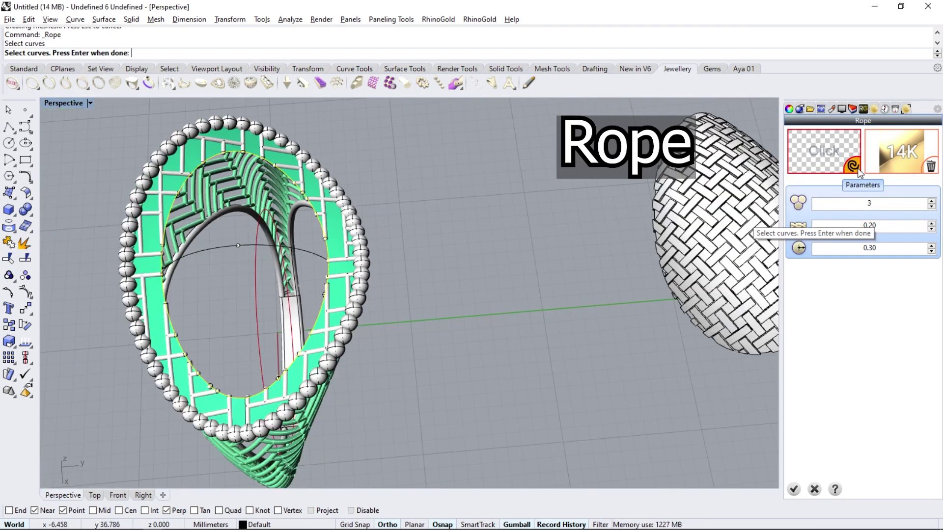
{"action": "key", "text": "Return"}
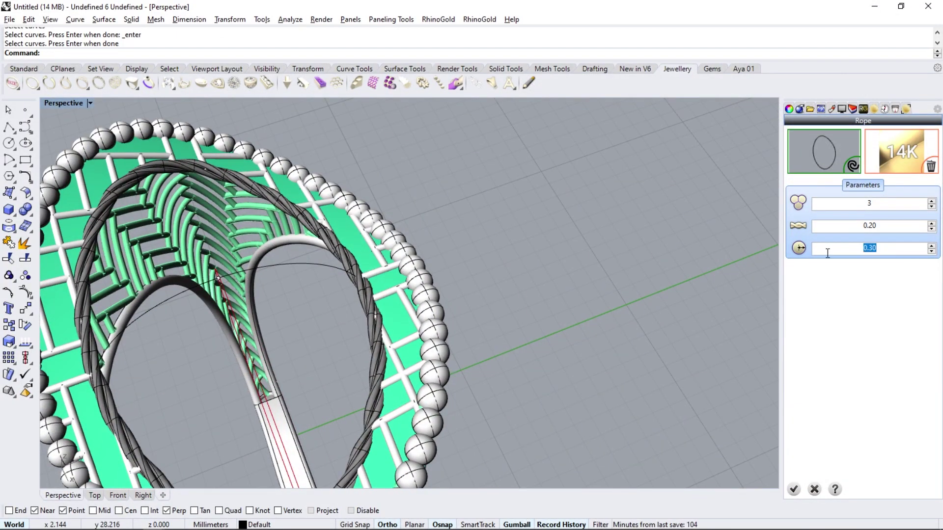
{"action": "type", "text": ".25"}
{"action": "key", "text": "Return"}
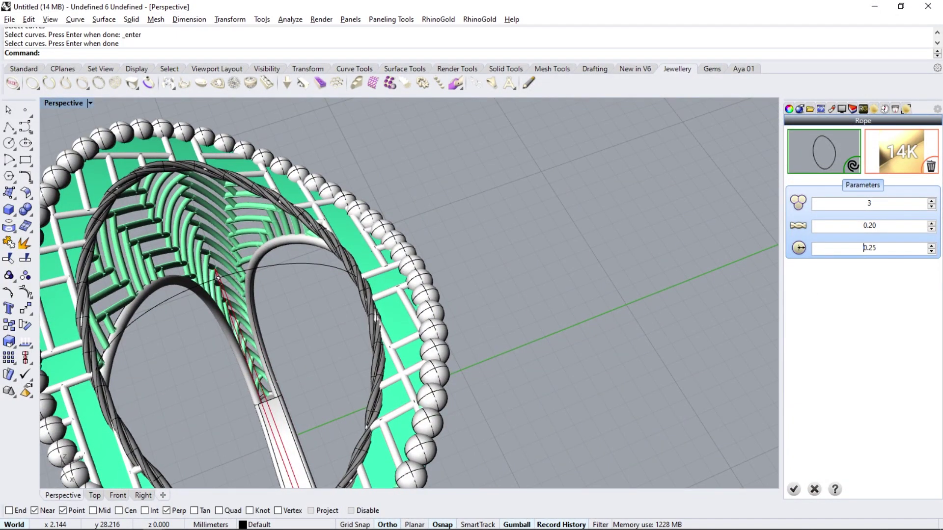
{"action": "left_click", "coordinate": [932, 223]}
{"action": "right_click_drag", "start_coordinate": [638, 276], "coordinate": [397, 285]}
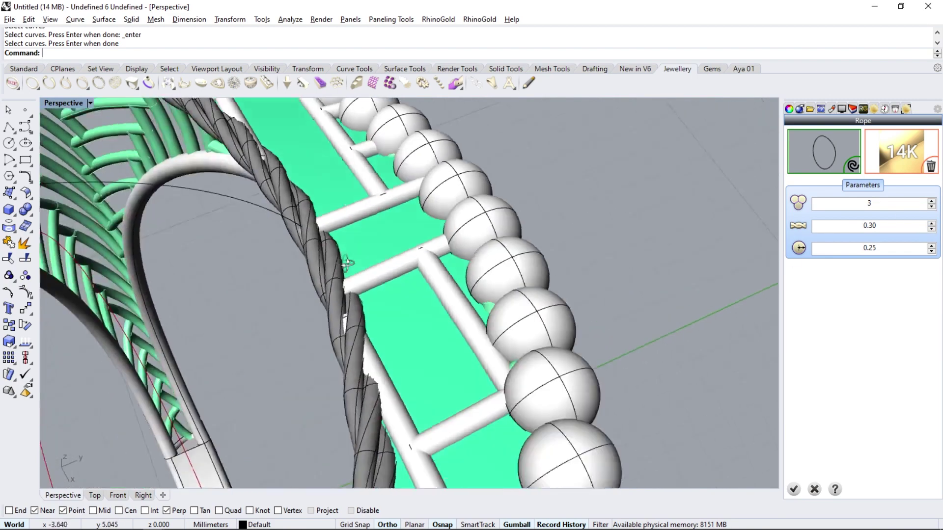
{"action": "scroll", "coordinate": [344, 281], "scroll_direction": "up", "scroll_amount": 5}
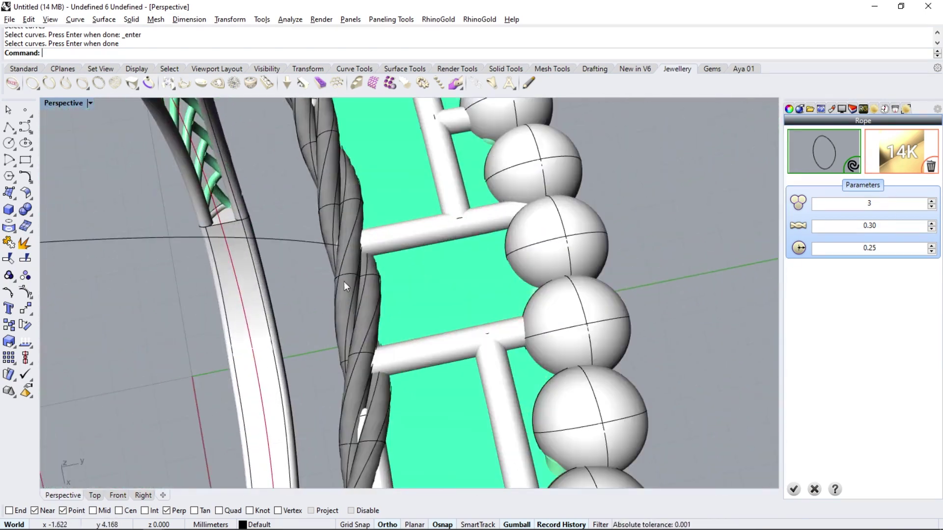
{"action": "left_click", "coordinate": [932, 203]}
{"action": "scroll", "coordinate": [397, 237], "scroll_direction": "down", "scroll_amount": 5}
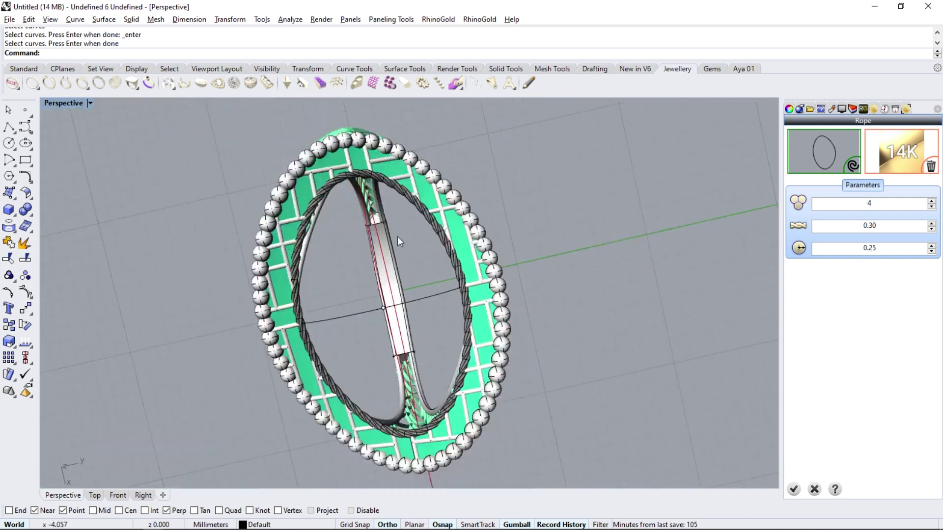
{"action": "right_click_drag", "start_coordinate": [396, 237], "coordinate": [613, 325]}
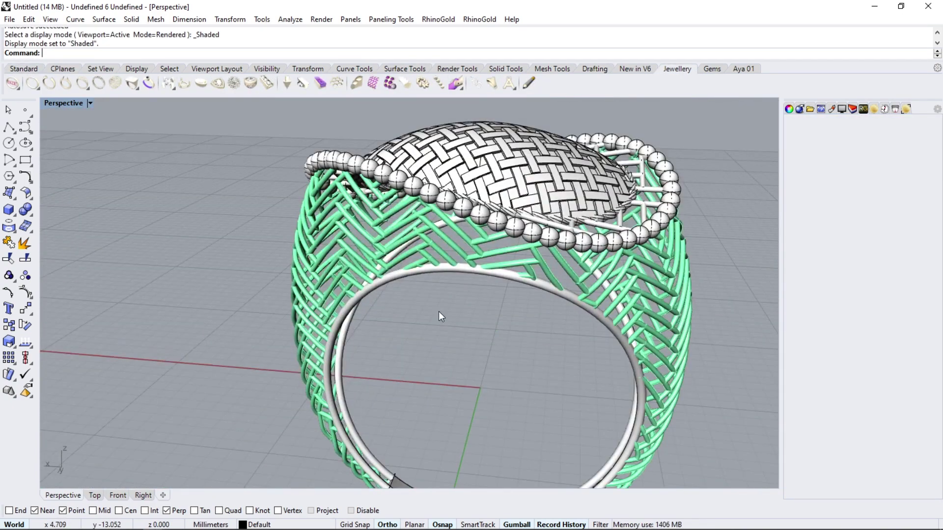
Extract the centre curves from the shank's rail pipes.
{"action": "mouse_move", "coordinate": [438, 311]}
{"action": "right_mouse_down"}
{"action": "mouse_move", "coordinate": [403, 288]}
{"action": "mouse_move", "coordinate": [465, 380]}
{"action": "right_mouse_up"}
{"action": "scroll", "coordinate": [464, 379], "scroll_direction": "up", "scroll_amount": 5}
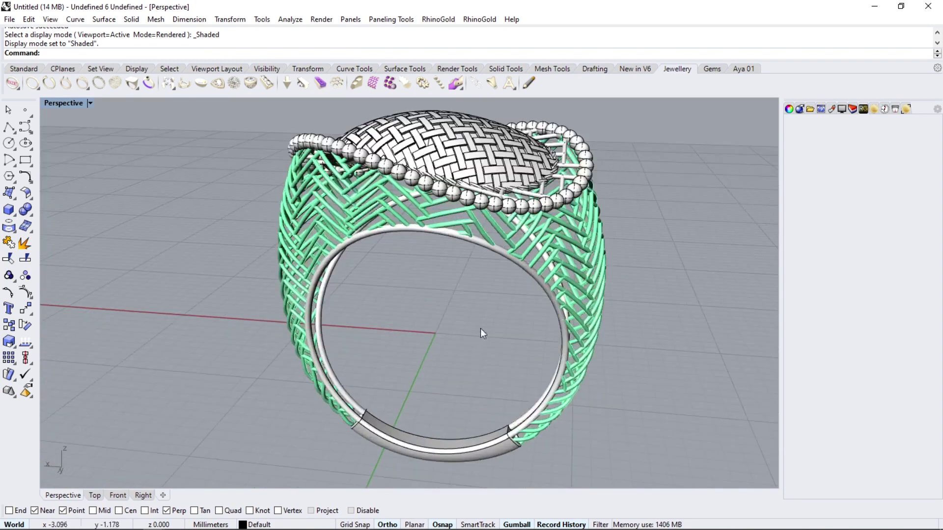
{"action": "right_click_drag", "start_coordinate": [480, 328], "coordinate": [496, 251]}
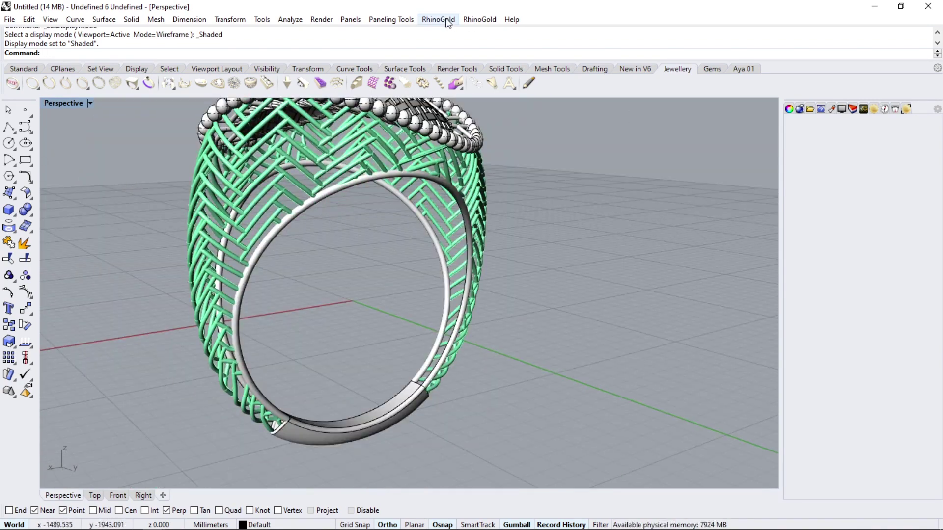
{"action": "left_click", "coordinate": [445, 18]}
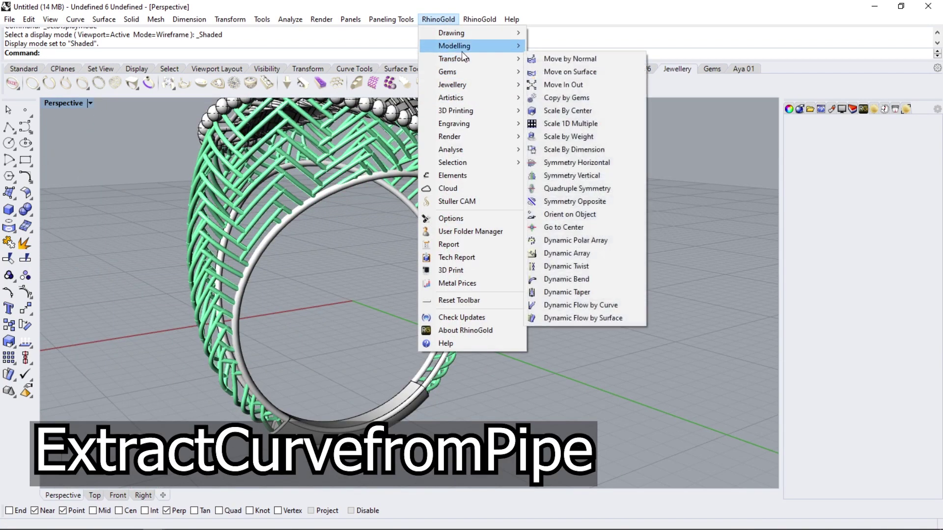
{"action": "mouse_move", "coordinate": [454, 46]}
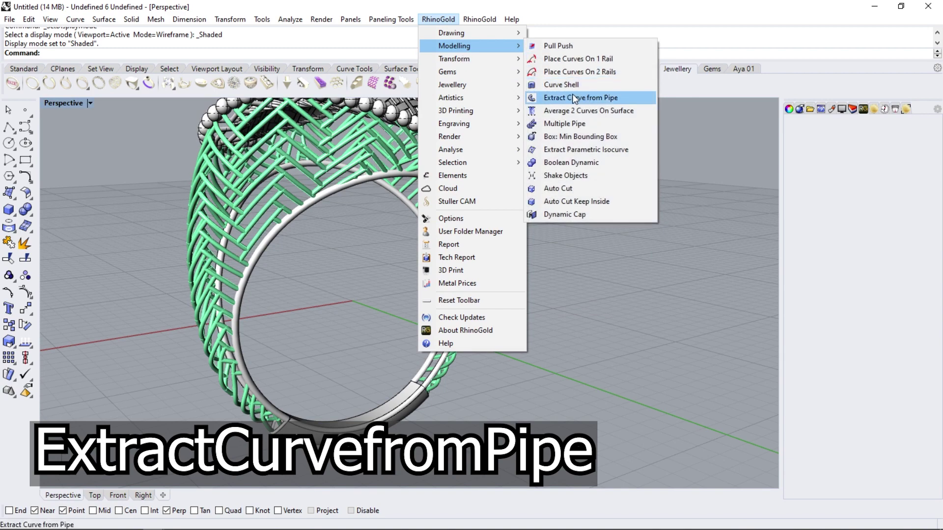
{"action": "left_click", "coordinate": [575, 98]}
Loft the two extracted curves into an inner strip across the shank.
{"action": "scroll", "coordinate": [414, 225], "scroll_direction": "up", "scroll_amount": 3}
{"action": "scroll", "coordinate": [423, 224], "scroll_direction": "up", "scroll_amount": 2}
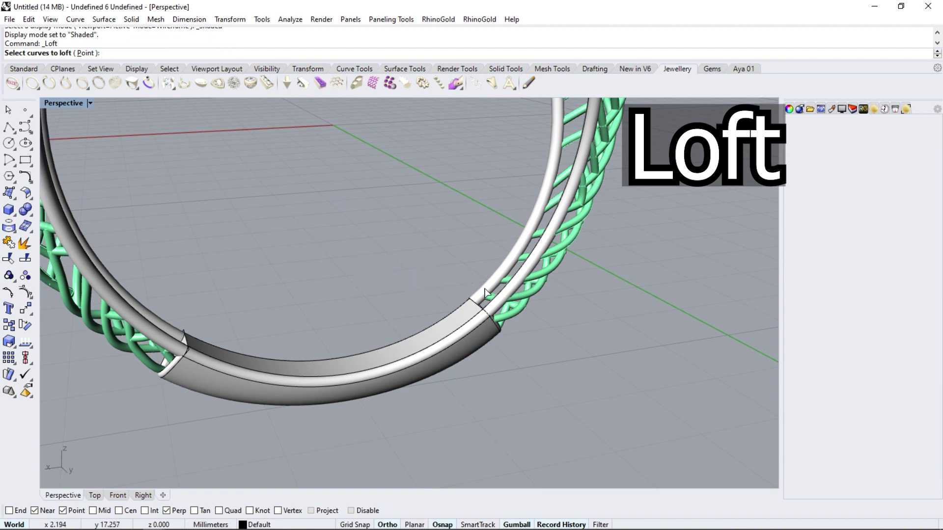
{"action": "left_click", "coordinate": [484, 294]}
{"action": "left_click", "coordinate": [513, 314]}
{"action": "key", "text": "Return"}
{"action": "key", "text": "Return"}
{"action": "right_click_drag", "start_coordinate": [354, 279], "coordinate": [285, 253]}
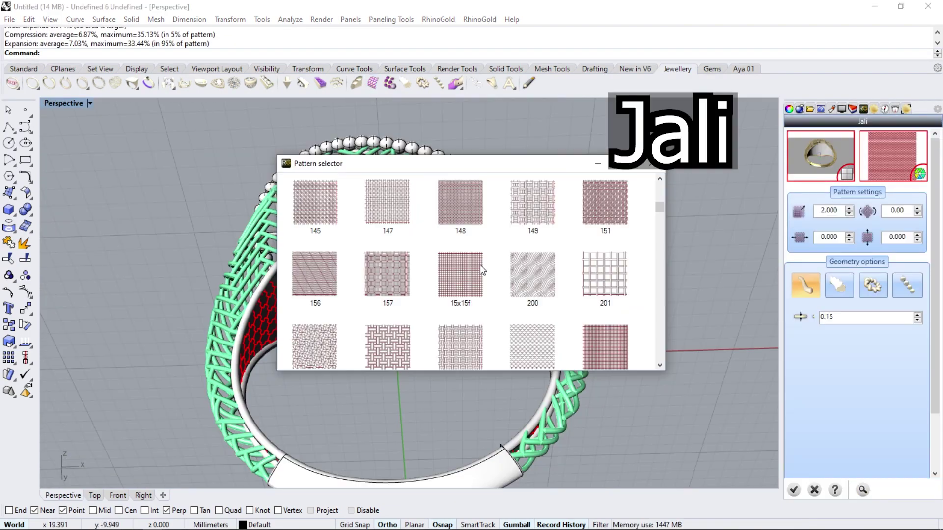
Apply the 15x15f Jali lattice rotated 45° to the inner band.
{"action": "double_click", "coordinate": [481, 266]}
{"action": "mouse_move", "coordinate": [480, 266]}
{"action": "right_mouse_down"}
{"action": "mouse_move", "coordinate": [487, 248]}
{"action": "mouse_move", "coordinate": [472, 349]}
{"action": "right_mouse_up"}
{"action": "double_click", "coordinate": [898, 210]}
{"action": "type", "text": "45"}
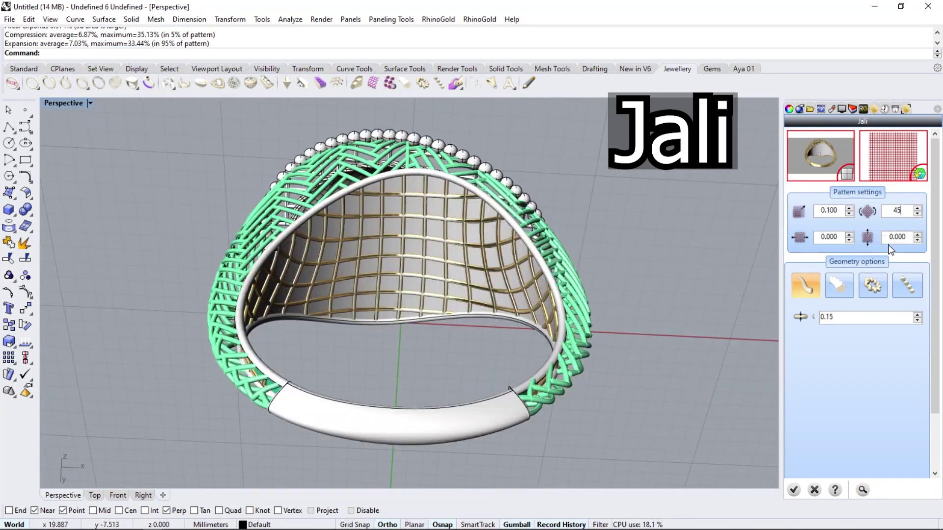
{"action": "left_click", "coordinate": [896, 236]}
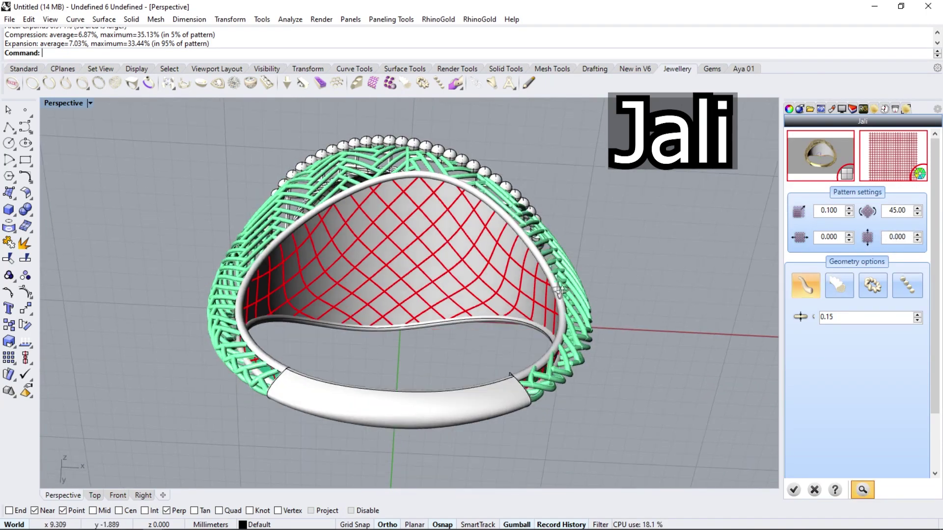
{"action": "right_click_drag", "start_coordinate": [638, 295], "coordinate": [606, 321]}
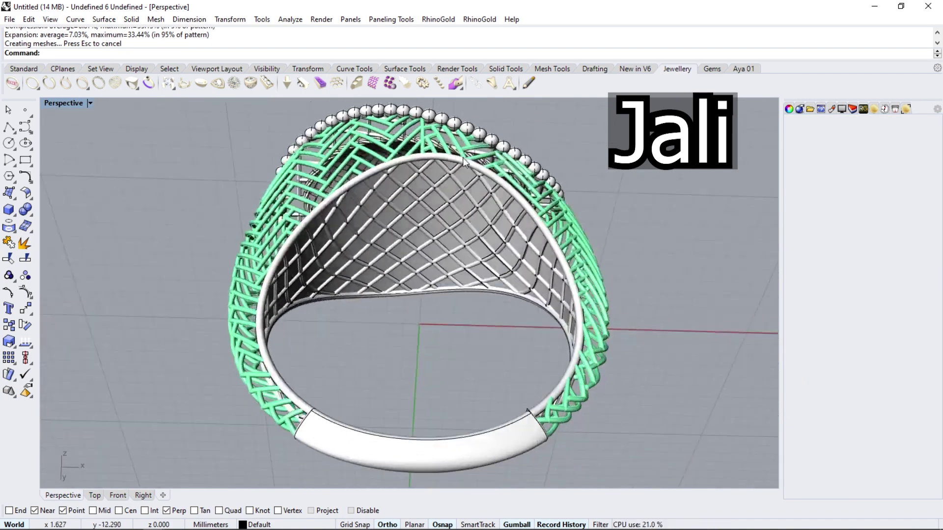
{"action": "left_click", "coordinate": [476, 183]}
Hide the lattice's backing surface and show the ring in Rendered gold.
{"action": "left_click", "coordinate": [506, 211]}
{"action": "left_click", "coordinate": [24, 69]}
{"action": "left_click", "coordinate": [360, 82]}
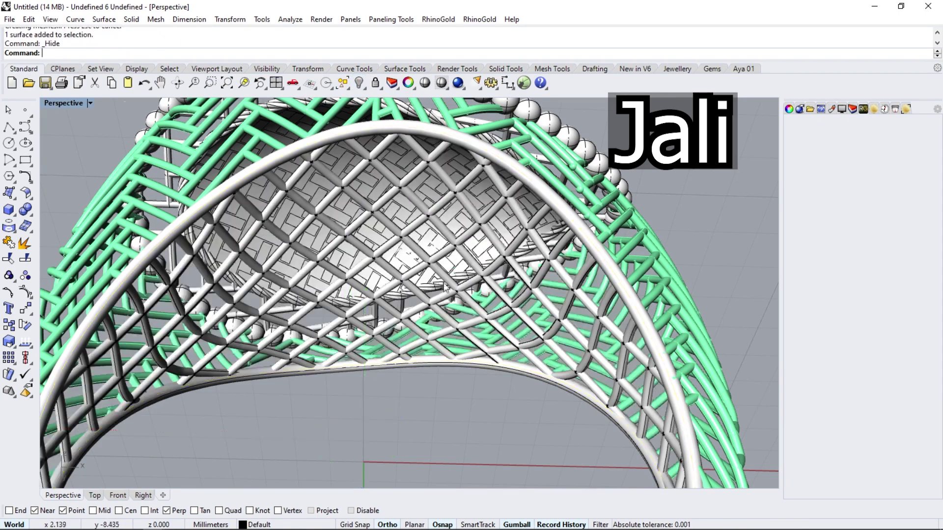
{"action": "scroll", "coordinate": [459, 192], "scroll_direction": "down", "scroll_amount": 5}
{"action": "key", "text": "ctrl+alt+r"}
{"action": "mouse_move", "coordinate": [460, 191]}
{"action": "right_mouse_down"}
{"action": "mouse_move", "coordinate": [413, 238]}
{"action": "mouse_move", "coordinate": [326, 250]}
{"action": "mouse_move", "coordinate": [248, 161]}
{"action": "mouse_move", "coordinate": [434, 228]}
{"action": "mouse_move", "coordinate": [515, 315]}
{"action": "mouse_move", "coordinate": [444, 285]}
{"action": "mouse_move", "coordinate": [299, 265]}
{"action": "mouse_move", "coordinate": [229, 280]}
{"action": "mouse_move", "coordinate": [498, 261]}
{"action": "mouse_move", "coordinate": [523, 370]}
{"action": "mouse_move", "coordinate": [273, 337]}
{"action": "right_mouse_up"}
{"action": "scroll", "coordinate": [476, 295], "scroll_direction": "down", "scroll_amount": 3}
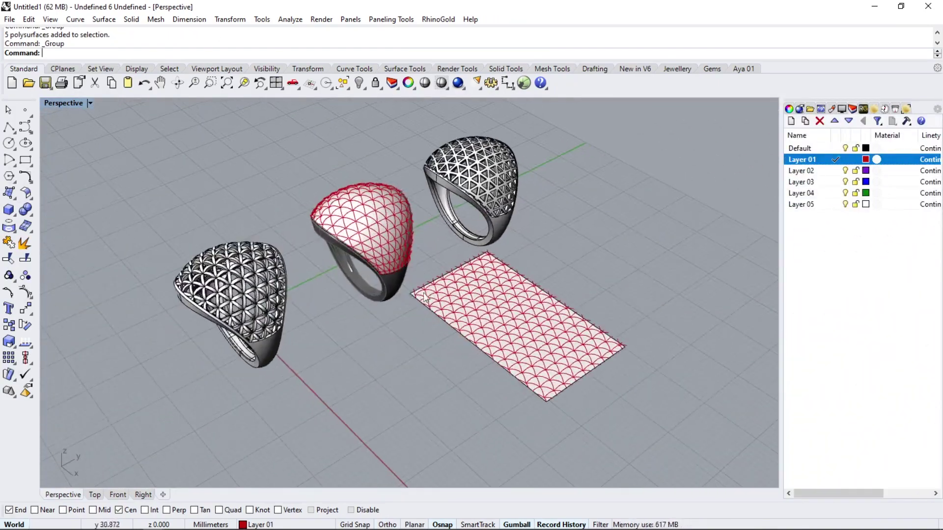
Cage the scale-pattern curves with a World BoundingBox cage of 7 X points.
{"action": "scroll", "coordinate": [481, 302], "scroll_direction": "up", "scroll_amount": 5}
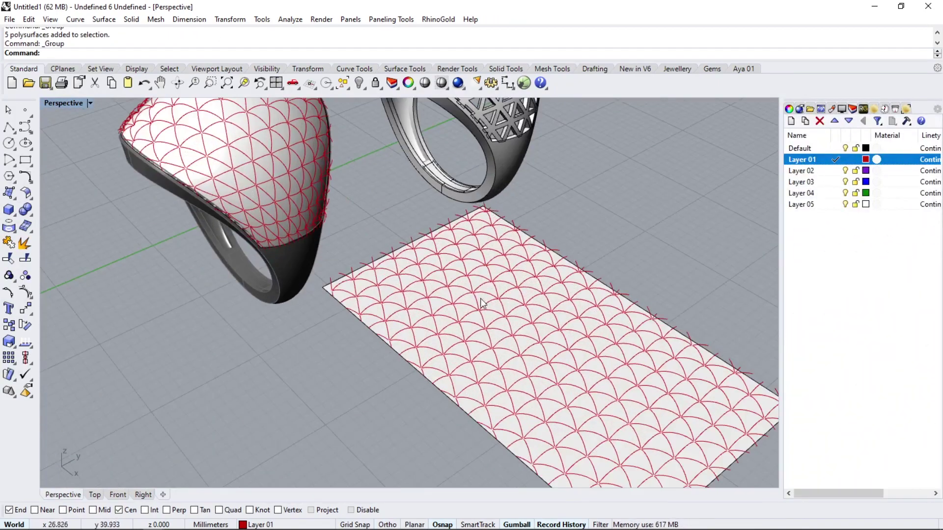
{"action": "mouse_move", "coordinate": [305, 224]}
{"action": "right_mouse_down"}
{"action": "mouse_move", "coordinate": [273, 185]}
{"action": "mouse_move", "coordinate": [232, 202]}
{"action": "mouse_move", "coordinate": [524, 325]}
{"action": "right_mouse_up"}
{"action": "scroll", "coordinate": [231, 202], "scroll_direction": "down", "scroll_amount": 5}
{"action": "left_click", "coordinate": [524, 309]}
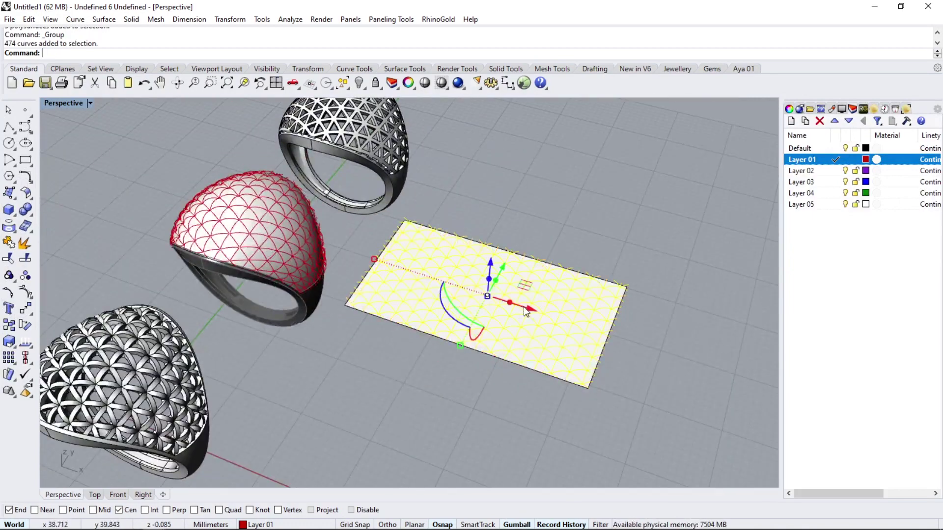
{"action": "left_click", "coordinate": [33, 315]}
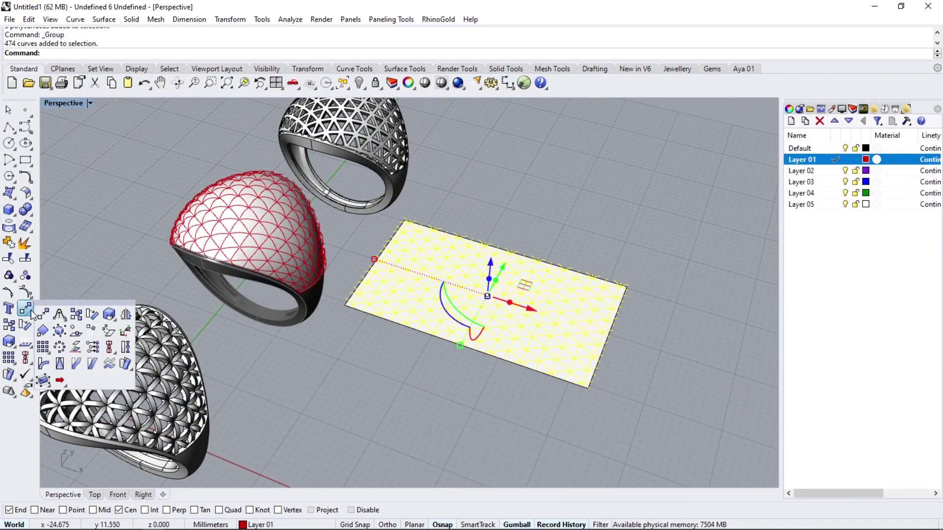
{"action": "left_click", "coordinate": [43, 380]}
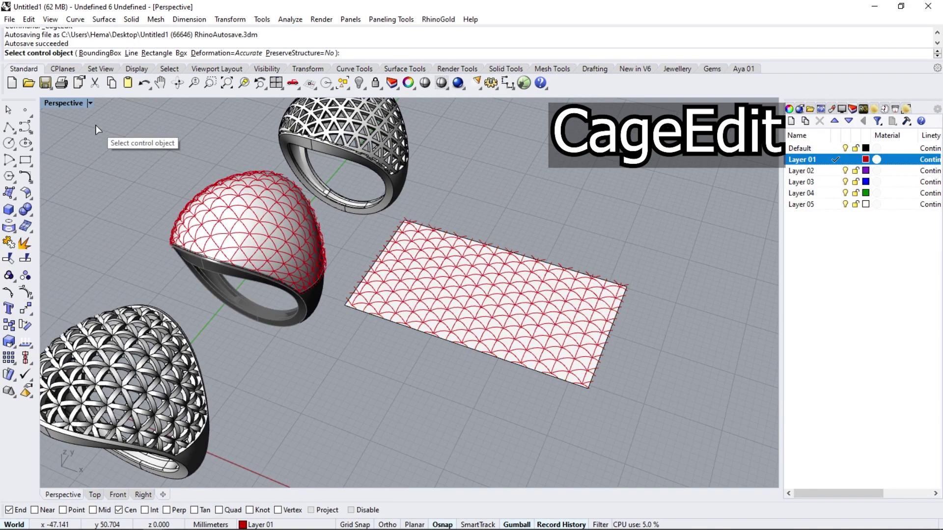
{"action": "left_click", "coordinate": [96, 52]}
{"action": "left_click", "coordinate": [134, 53]}
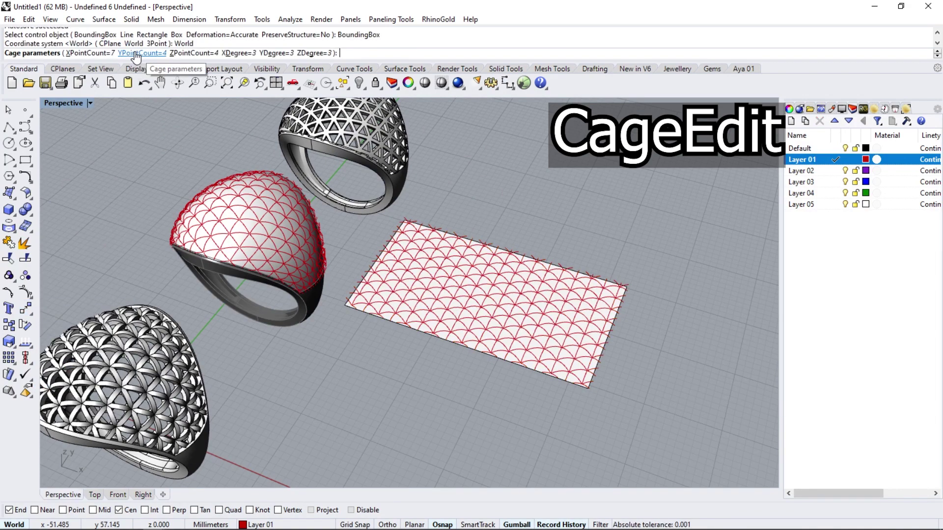
{"action": "left_click", "coordinate": [89, 53]}
{"action": "key", "text": "Return"}
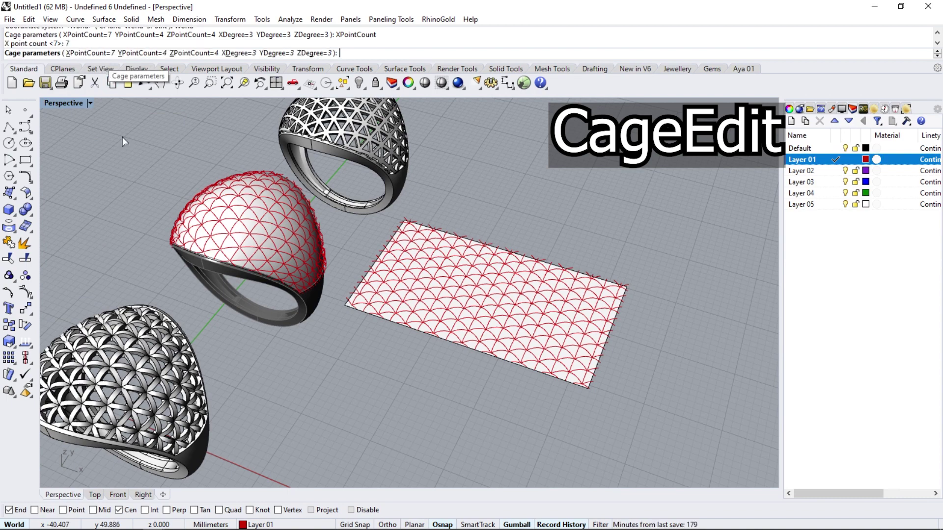
{"action": "key", "text": "Return"}
{"action": "key", "text": "Return"}
Select the cage points along one edge and undo an accidental move.
{"action": "scroll", "coordinate": [565, 398], "scroll_direction": "up", "scroll_amount": 3}
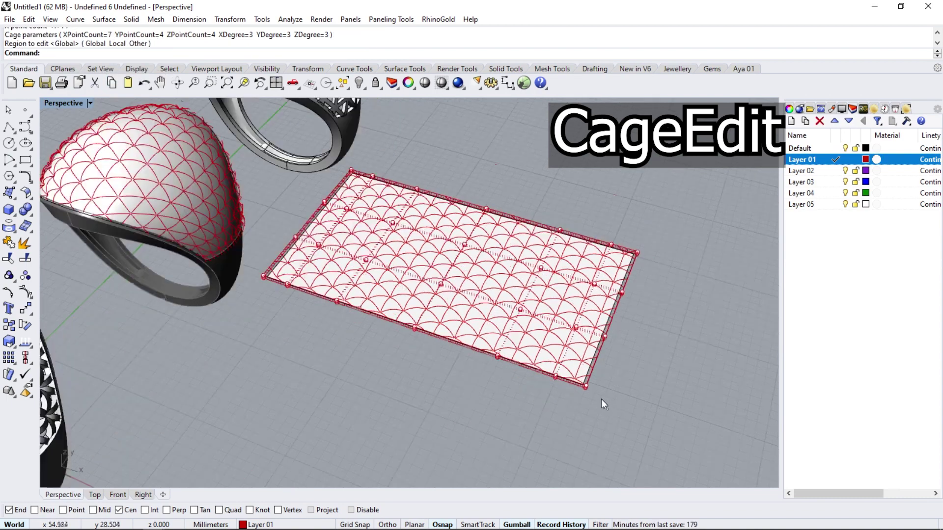
{"action": "scroll", "coordinate": [590, 398], "scroll_direction": "up", "scroll_amount": 2}
{"action": "left_click_drag", "start_coordinate": [653, 313], "coordinate": [654, 315]}
{"action": "right_click_drag", "start_coordinate": [624, 320], "coordinate": [666, 258]}
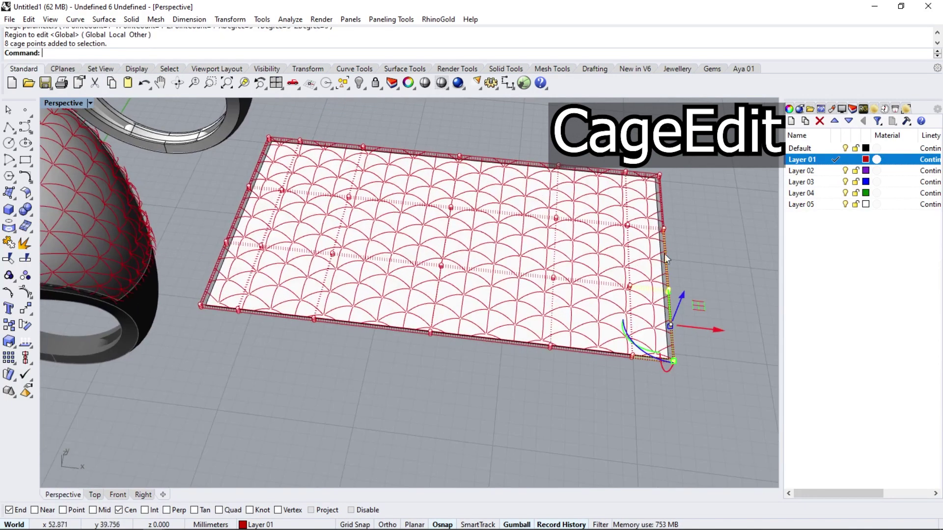
{"action": "key", "text": "ctrl+z"}
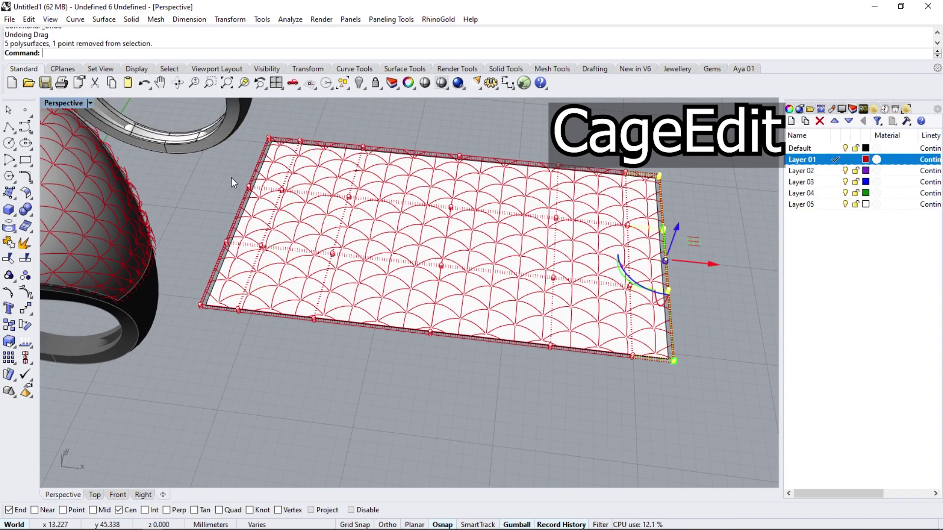
{"action": "key", "text": "Home"}
Select the cage points along the left side and stretch them outward.
{"action": "left_click_drag", "start_coordinate": [234, 328], "coordinate": [260, 410]}
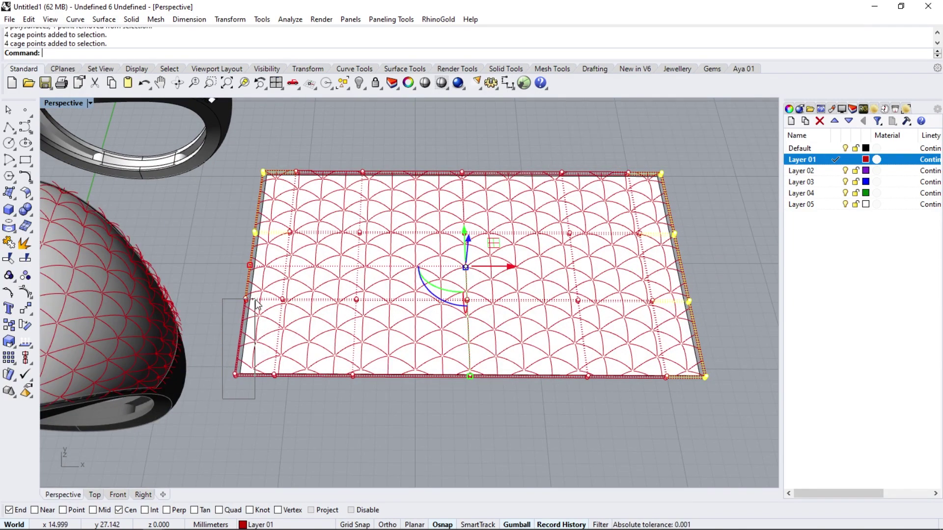
{"action": "right_click_drag", "start_coordinate": [261, 411], "coordinate": [293, 214]}
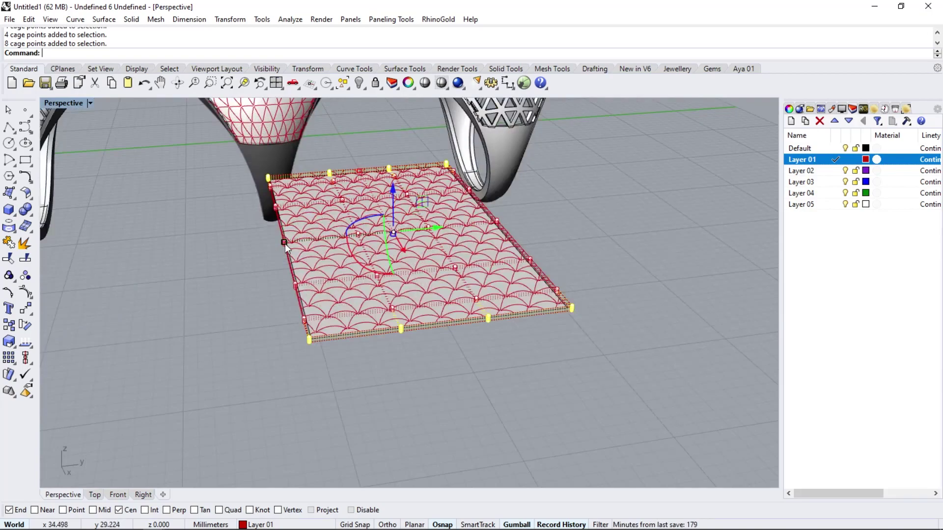
{"action": "left_click_drag", "start_coordinate": [284, 243], "coordinate": [224, 251]}
{"action": "mouse_move", "coordinate": [258, 388]}
{"action": "right_mouse_down"}
{"action": "mouse_move", "coordinate": [237, 172]}
{"action": "mouse_move", "coordinate": [344, 297]}
{"action": "right_mouse_up"}
{"action": "scroll", "coordinate": [238, 172], "scroll_direction": "up", "scroll_amount": 3}
{"action": "scroll", "coordinate": [238, 172], "scroll_direction": "up", "scroll_amount": 3}
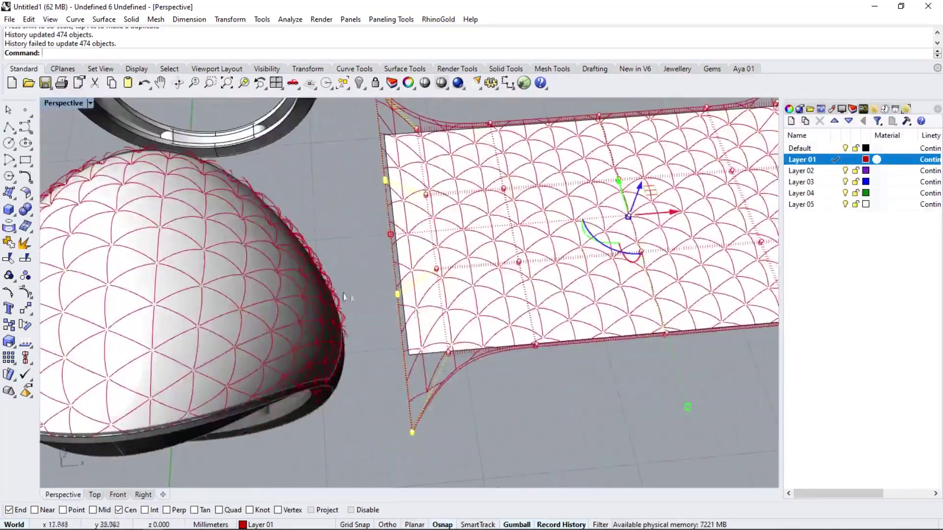
{"action": "scroll", "coordinate": [344, 297], "scroll_direction": "down", "scroll_amount": 5}
{"action": "scroll", "coordinate": [387, 297], "scroll_direction": "up", "scroll_amount": 5}
Select the cage points near the four corners and scale them outward to flare the pattern.
{"action": "left_click_drag", "start_coordinate": [368, 179], "coordinate": [416, 408]}
{"action": "scroll", "coordinate": [416, 408], "scroll_direction": "down", "scroll_amount": 3}
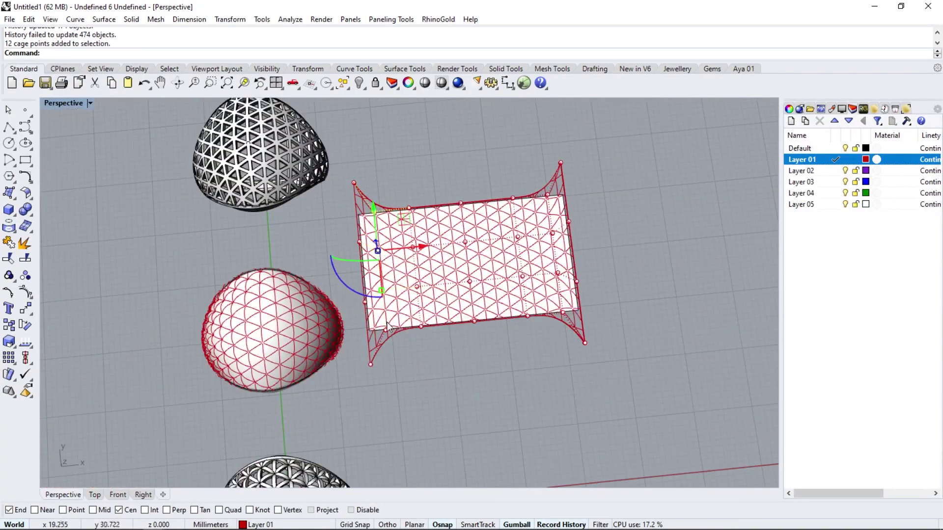
{"action": "scroll", "coordinate": [386, 344], "scroll_direction": "up", "scroll_amount": 5}
{"action": "left_click_drag", "start_coordinate": [372, 371], "coordinate": [401, 408], "text": "shift"}
{"action": "scroll", "coordinate": [555, 288], "scroll_direction": "down", "scroll_amount": 2}
{"action": "left_click_drag", "start_coordinate": [543, 302], "coordinate": [543, 301], "text": "shift"}
{"action": "scroll", "coordinate": [505, 186], "scroll_direction": "up", "scroll_amount": 2}
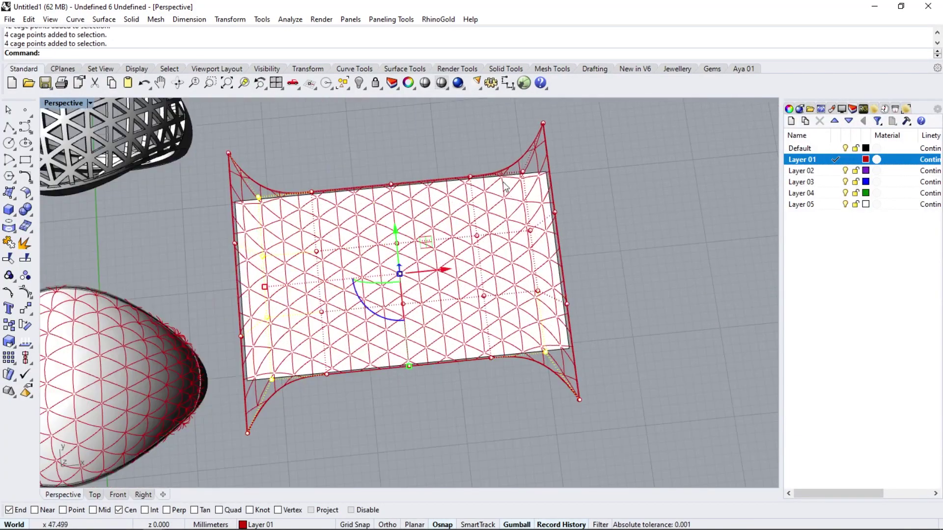
{"action": "left_click_drag", "start_coordinate": [529, 210], "coordinate": [530, 211]}
{"action": "scroll", "coordinate": [529, 211], "scroll_direction": "down", "scroll_amount": 2}
{"action": "left_click_drag", "start_coordinate": [432, 222], "coordinate": [399, 311]}
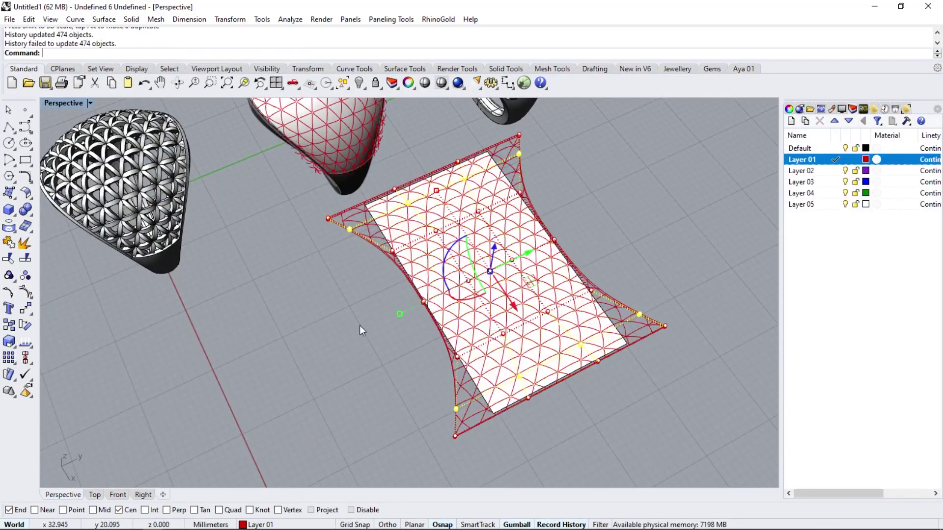
Orbit around the warped pattern and pull the corner cage points further outward.
{"action": "right_click_drag", "start_coordinate": [362, 331], "coordinate": [382, 185]}
{"action": "scroll", "coordinate": [382, 186], "scroll_direction": "up", "scroll_amount": 5}
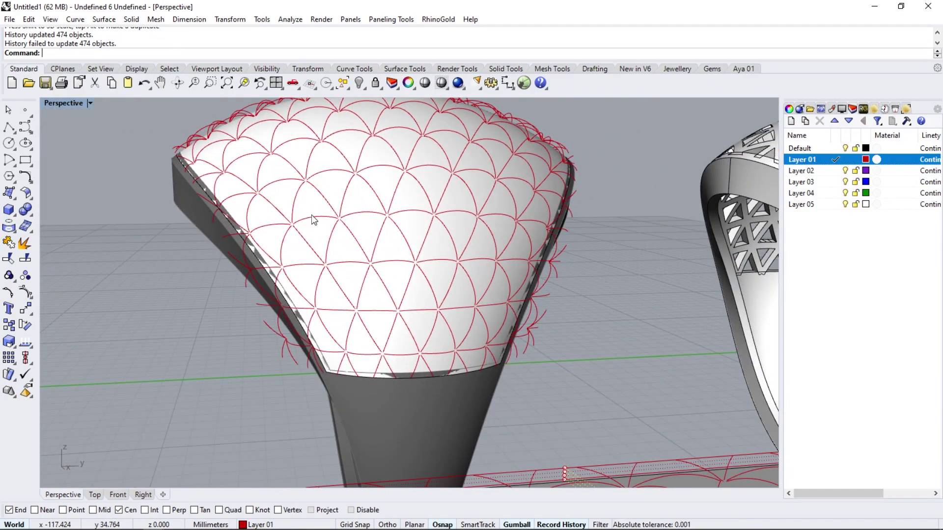
{"action": "scroll", "coordinate": [311, 219], "scroll_direction": "down", "scroll_amount": 5}
{"action": "right_click_drag", "start_coordinate": [312, 219], "coordinate": [346, 448]}
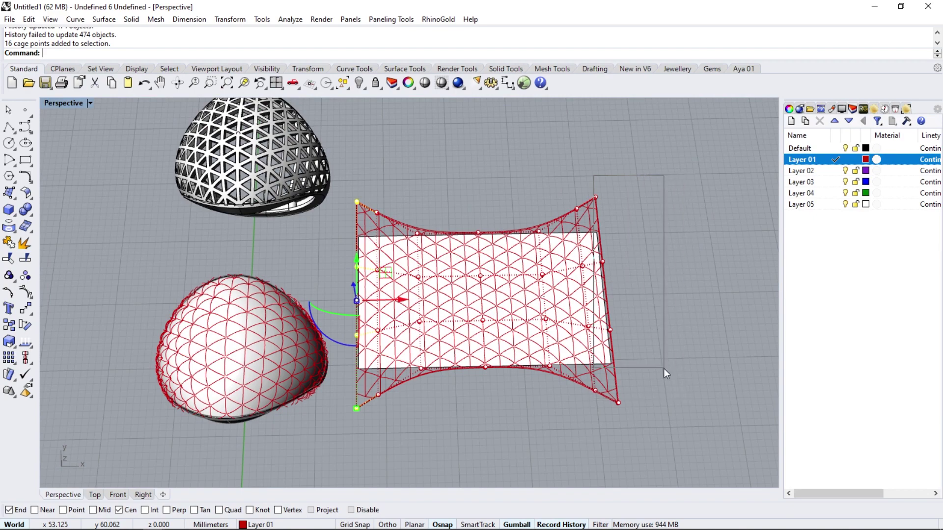
{"action": "right_click_drag", "start_coordinate": [630, 398], "coordinate": [480, 421]}
{"action": "left_click_drag", "start_coordinate": [472, 339], "coordinate": [484, 344]}
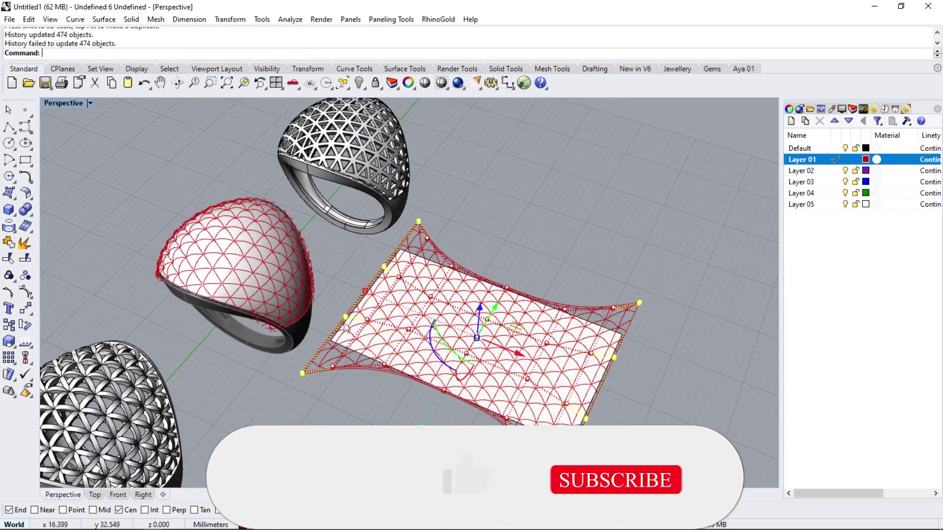
{"action": "scroll", "coordinate": [324, 338], "scroll_direction": "up", "scroll_amount": 5}
{"action": "scroll", "coordinate": [315, 314], "scroll_direction": "down", "scroll_amount": 5}
{"action": "scroll", "coordinate": [361, 259], "scroll_direction": "down", "scroll_amount": 2}
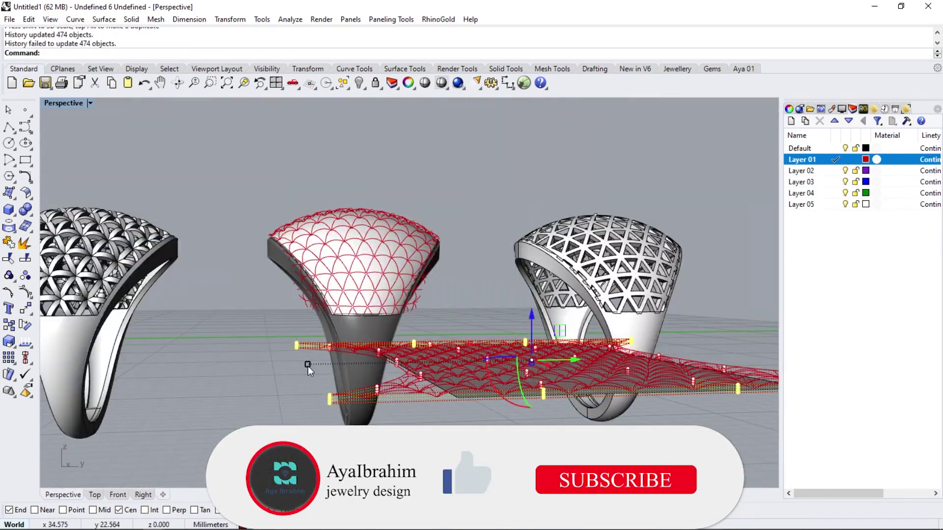
{"action": "scroll", "coordinate": [370, 306], "scroll_direction": "up", "scroll_amount": 5}
Orbit to a top-down view of the rings, deselect everything and undo the accidental deletion.
{"action": "right_click_drag", "start_coordinate": [414, 410], "coordinate": [540, 197]}
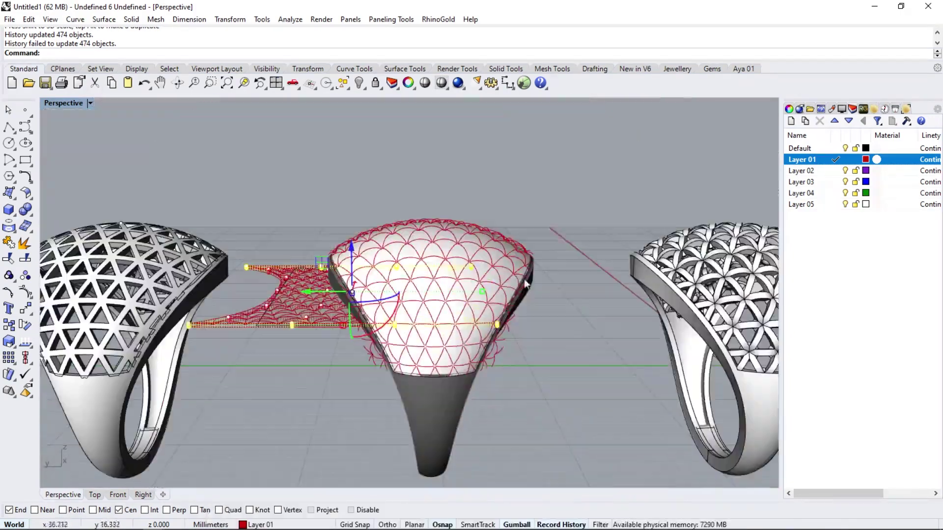
{"action": "right_click_drag", "start_coordinate": [540, 196], "coordinate": [431, 388]}
{"action": "left_click", "coordinate": [431, 388]}
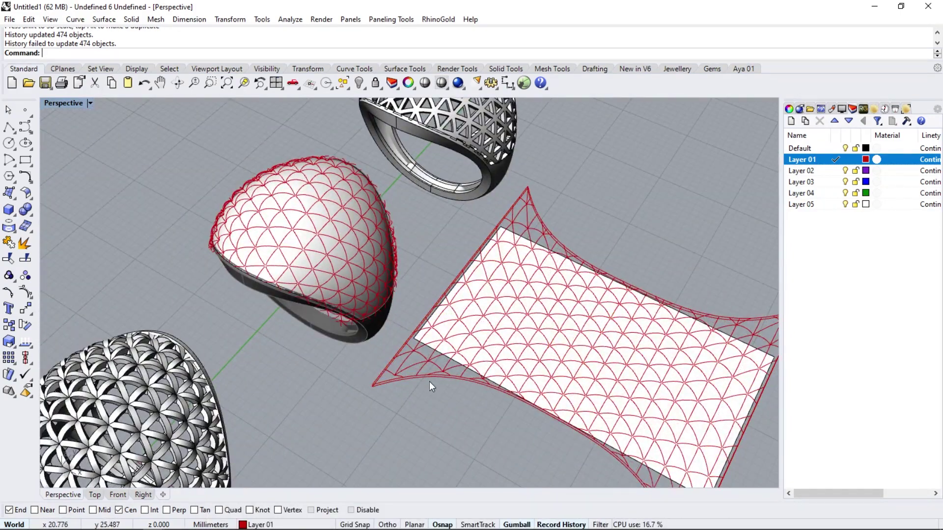
{"action": "key", "text": "ctrl+z"}
Remove the old cage and cage-edit the 474 pattern curves with a world-aligned bounding box.
{"action": "key", "text": "Delete"}
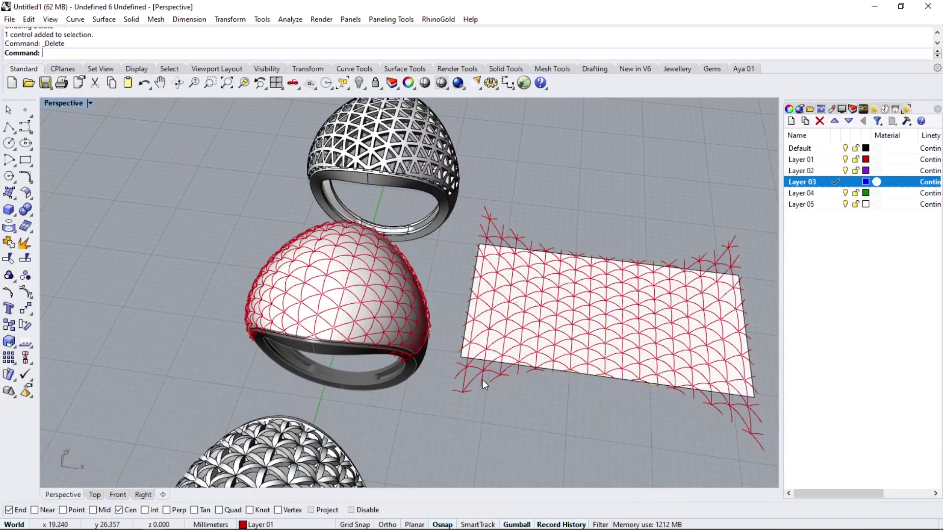
{"action": "left_click", "coordinate": [482, 379]}
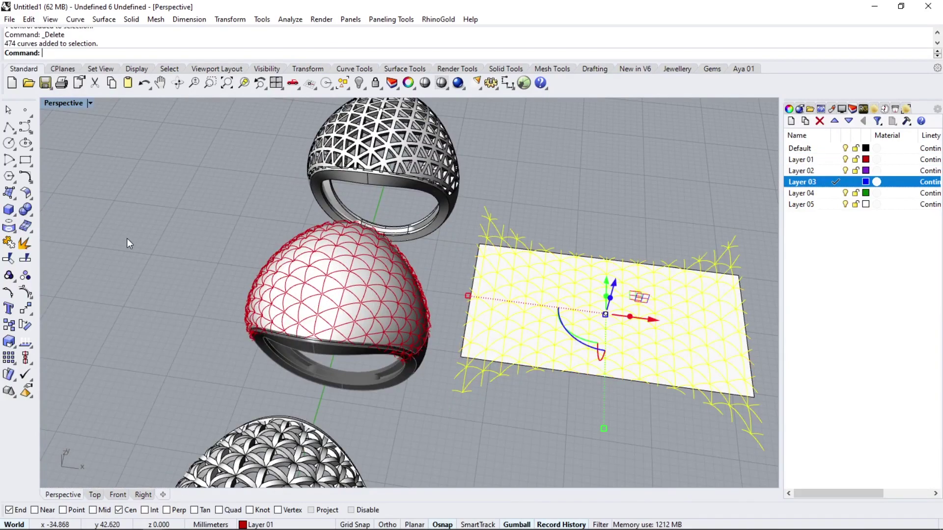
{"action": "left_click", "coordinate": [31, 315]}
{"action": "left_click", "coordinate": [44, 380]}
{"action": "left_click", "coordinate": [100, 53]}
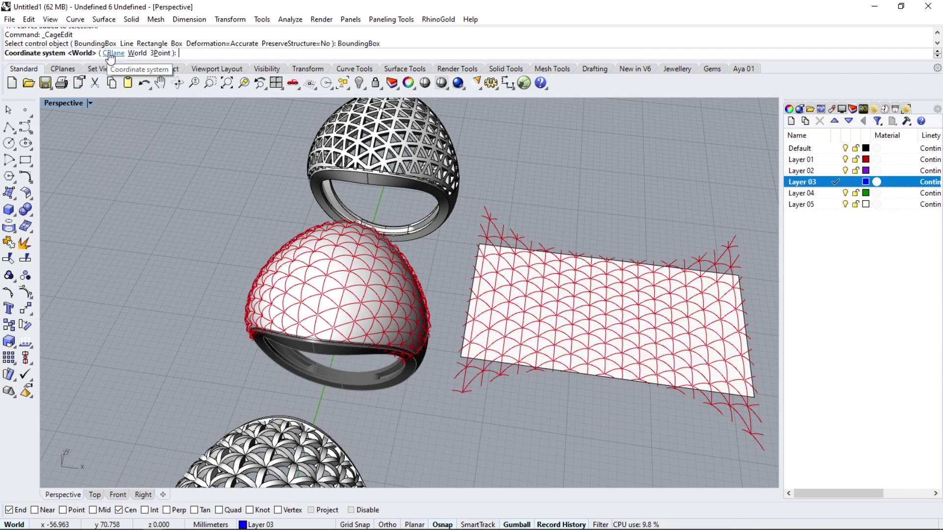
{"action": "left_click", "coordinate": [133, 53]}
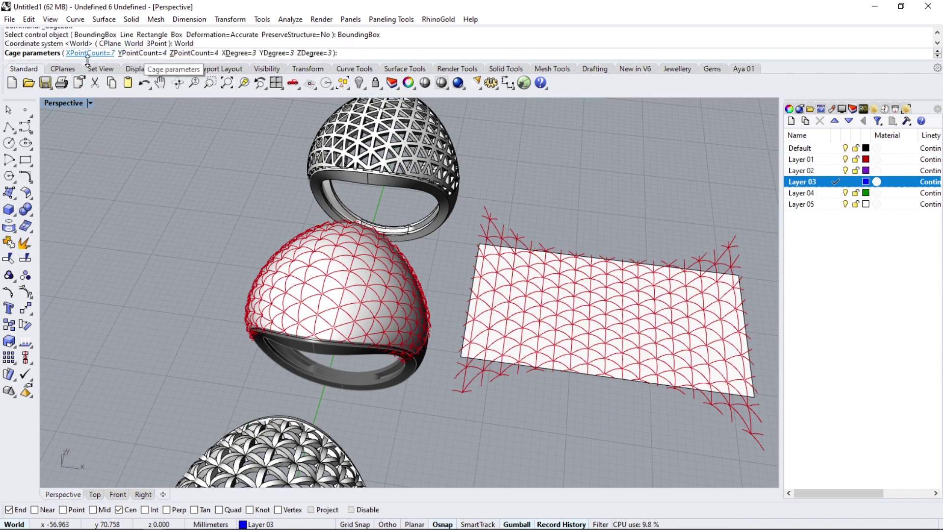
{"action": "left_click", "coordinate": [102, 57]}
{"action": "key", "text": "Return"}
Warp the pattern by moving the right-side cage points, raise the curves about 0.777 mm, and delete stray pipe pieces.
{"action": "left_click_drag", "start_coordinate": [459, 143], "coordinate": [526, 393]}
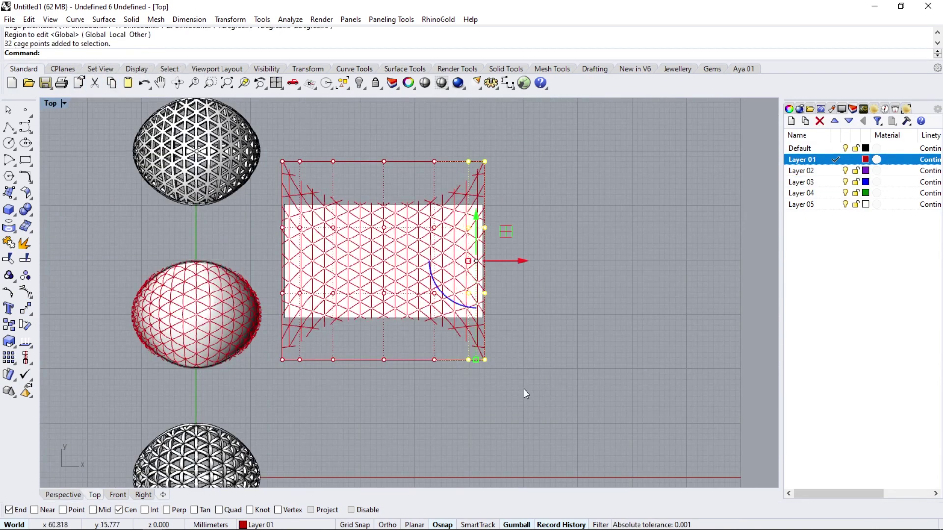
{"action": "left_click", "coordinate": [63, 494]}
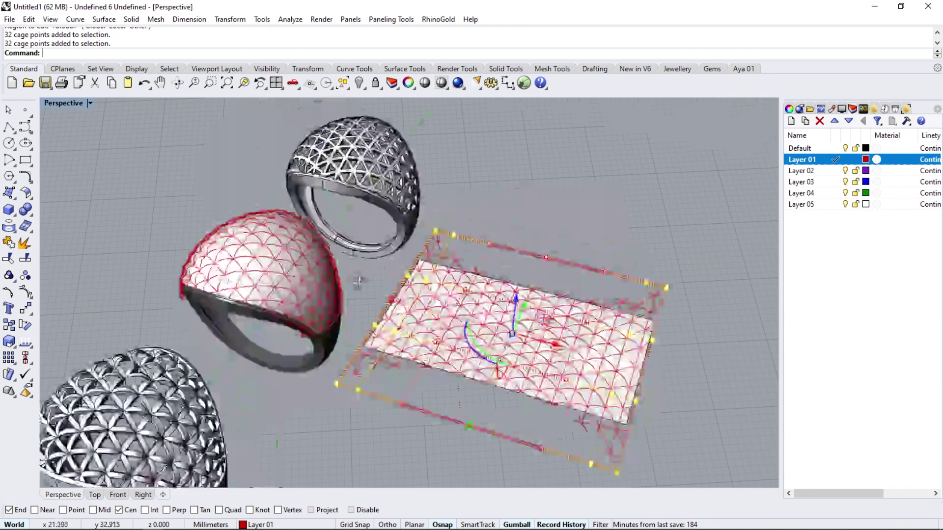
{"action": "right_click_drag", "start_coordinate": [148, 442], "coordinate": [402, 395]}
{"action": "left_click_drag", "start_coordinate": [372, 389], "coordinate": [339, 403]}
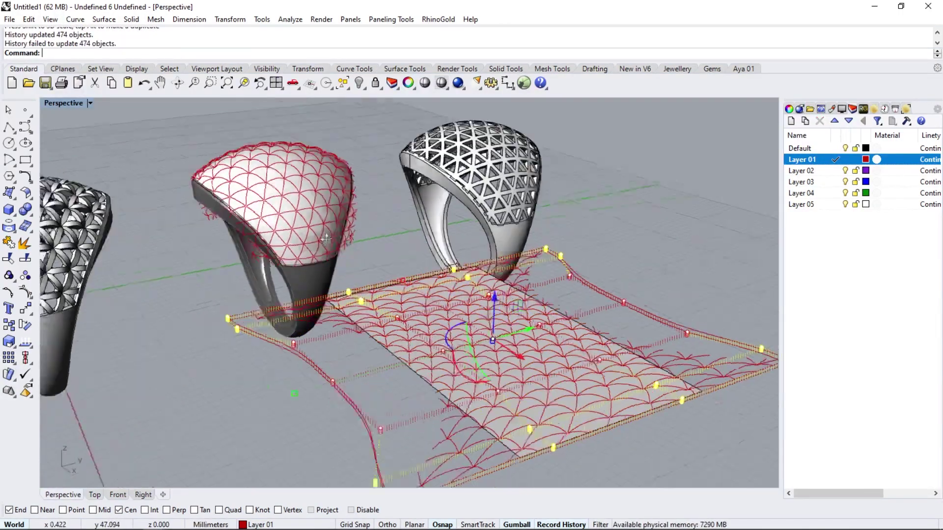
{"action": "scroll", "coordinate": [544, 293], "scroll_direction": "up", "scroll_amount": 2}
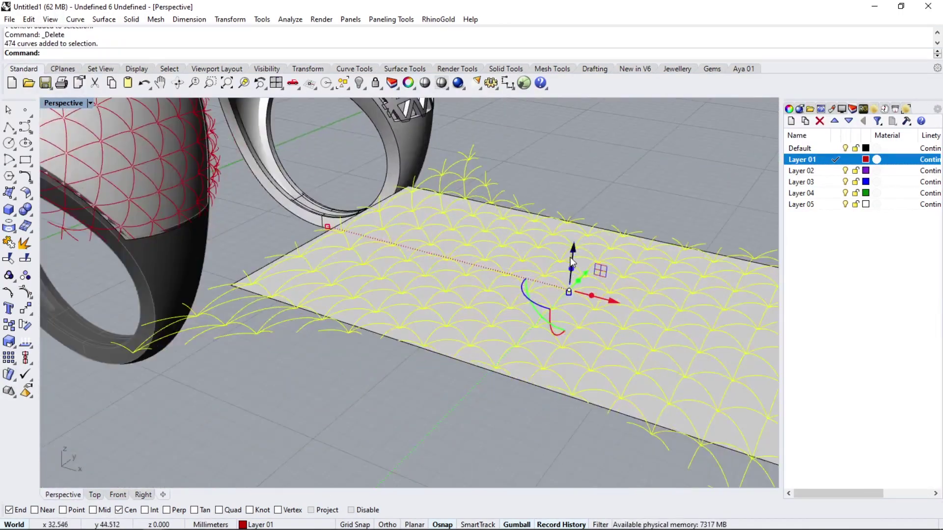
{"action": "left_click_drag", "start_coordinate": [576, 251], "coordinate": [570, 270]}
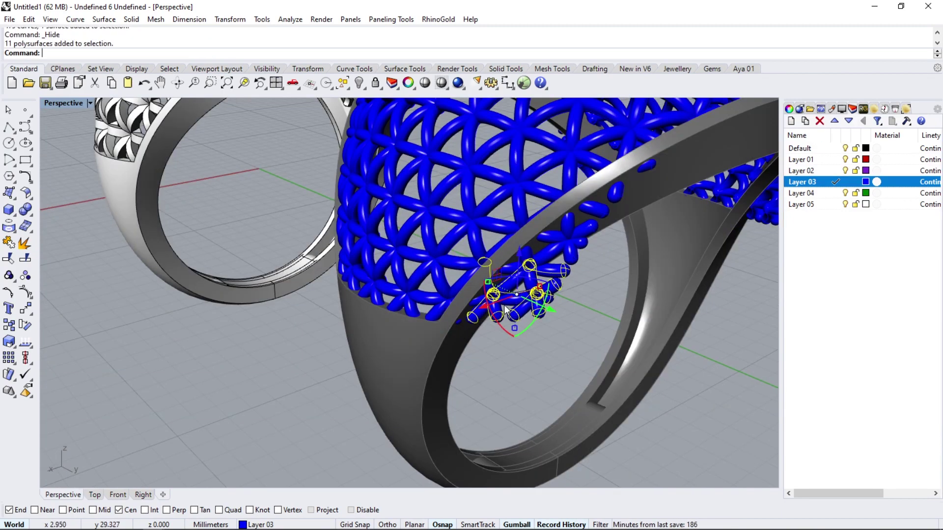
{"action": "key", "text": "Delete"}
{"action": "right_click_drag", "start_coordinate": [506, 309], "coordinate": [547, 275]}
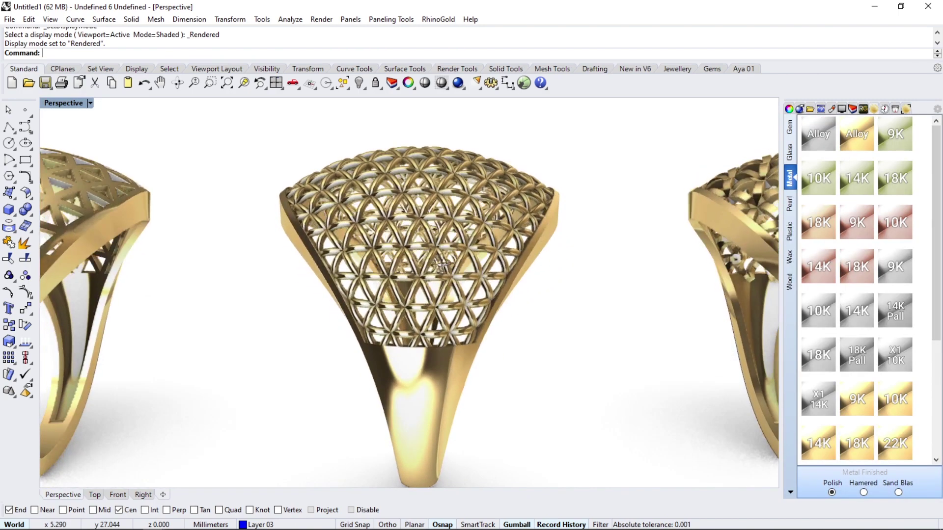